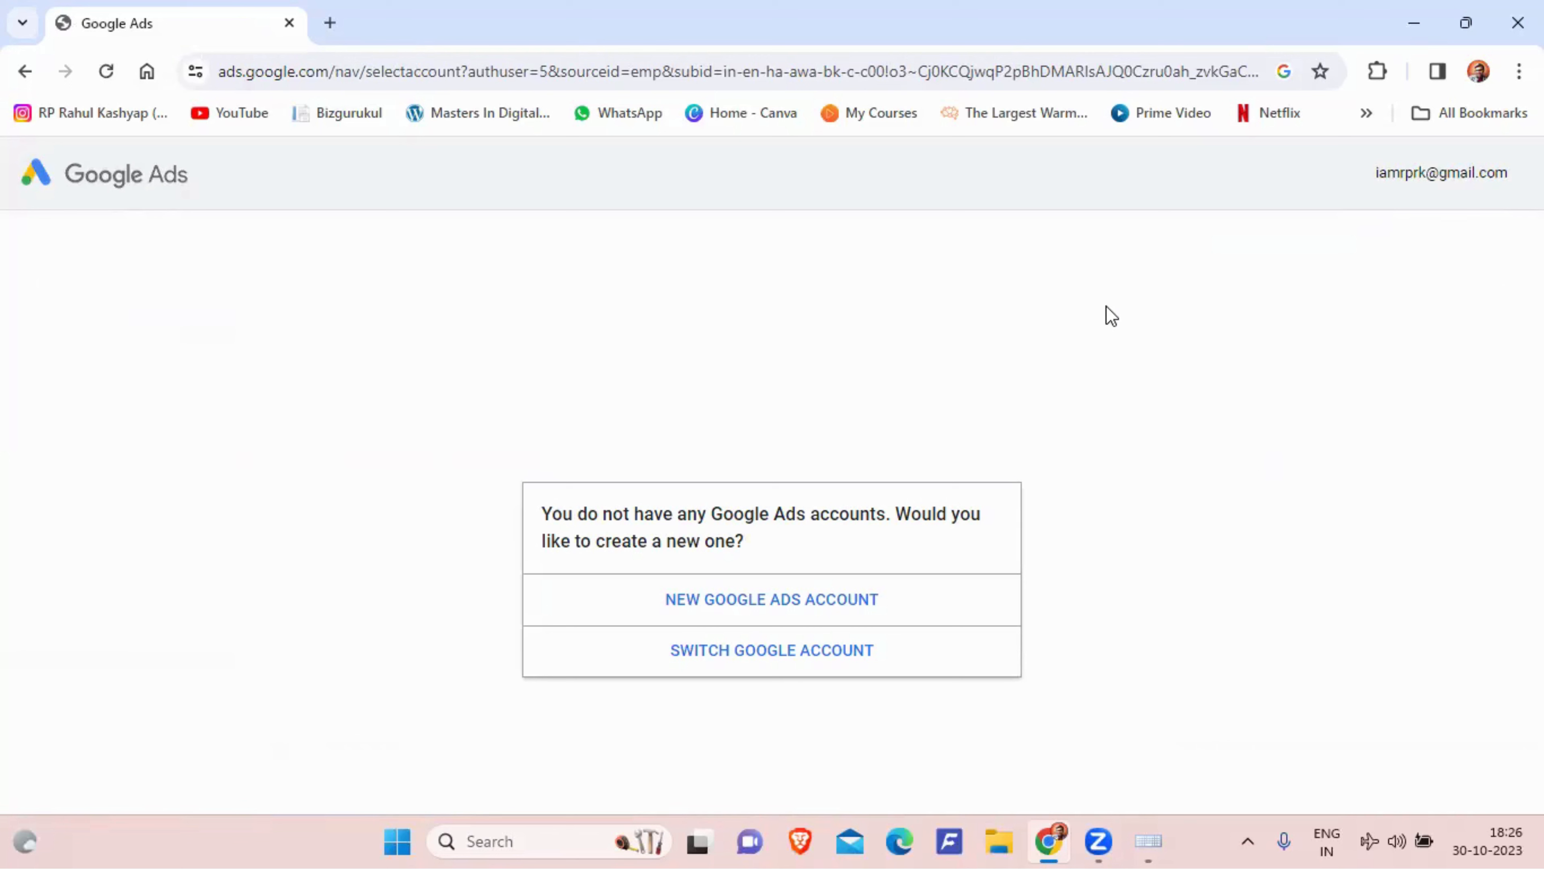
Choose NEW GOOGLE ADS ACCOUNT on the account selection page.
{"action": "left_click", "coordinate": [854, 610]}
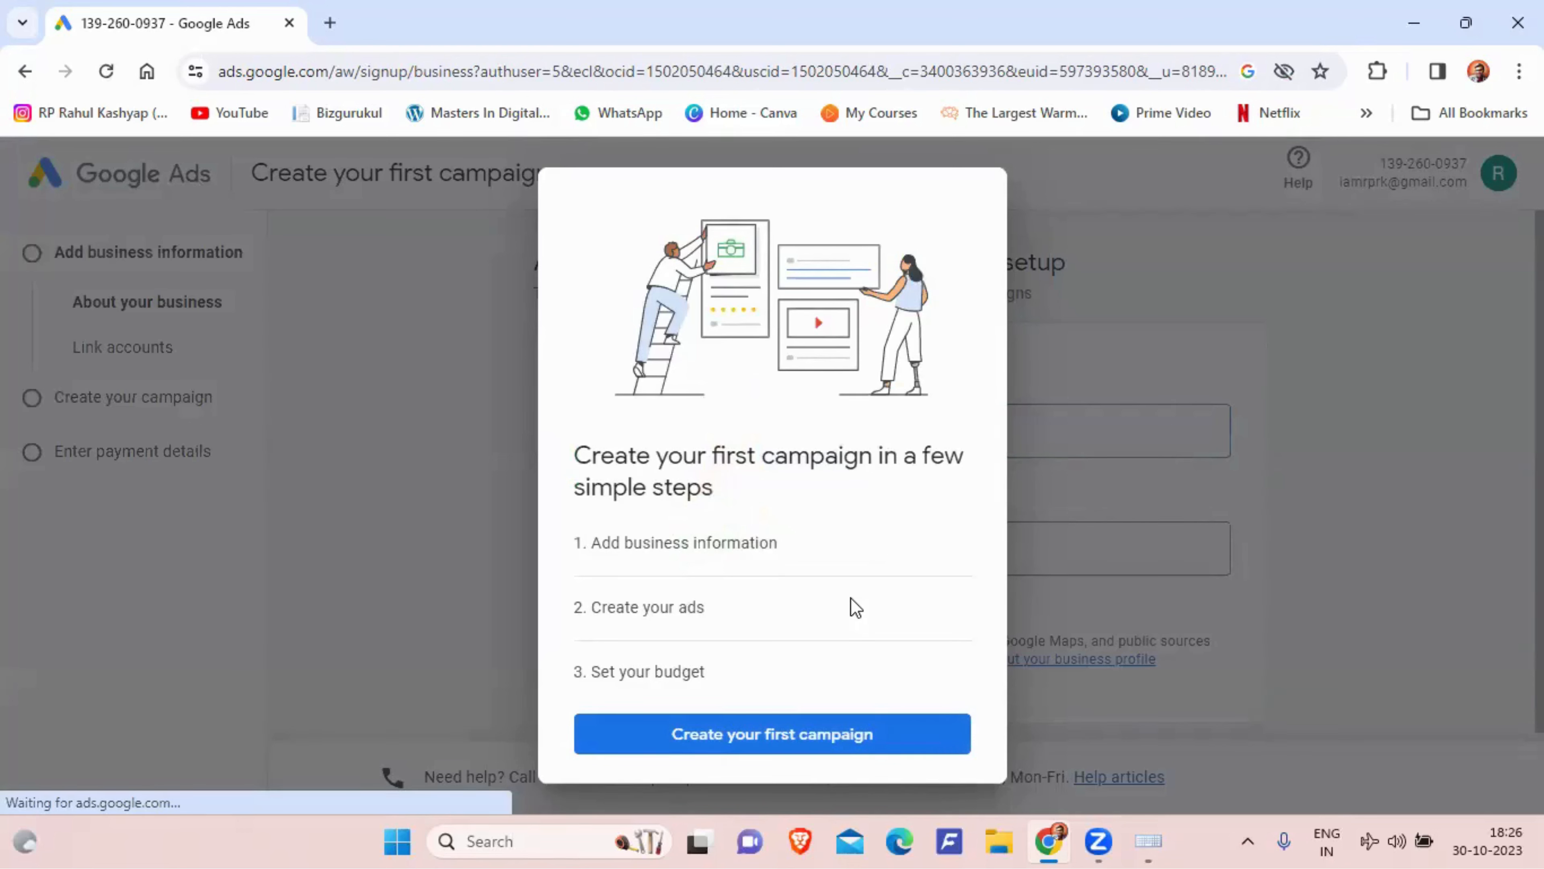
Begin the first campaign and change the business name to 'Digital Deetya'.
{"action": "left_click", "coordinate": [801, 739]}
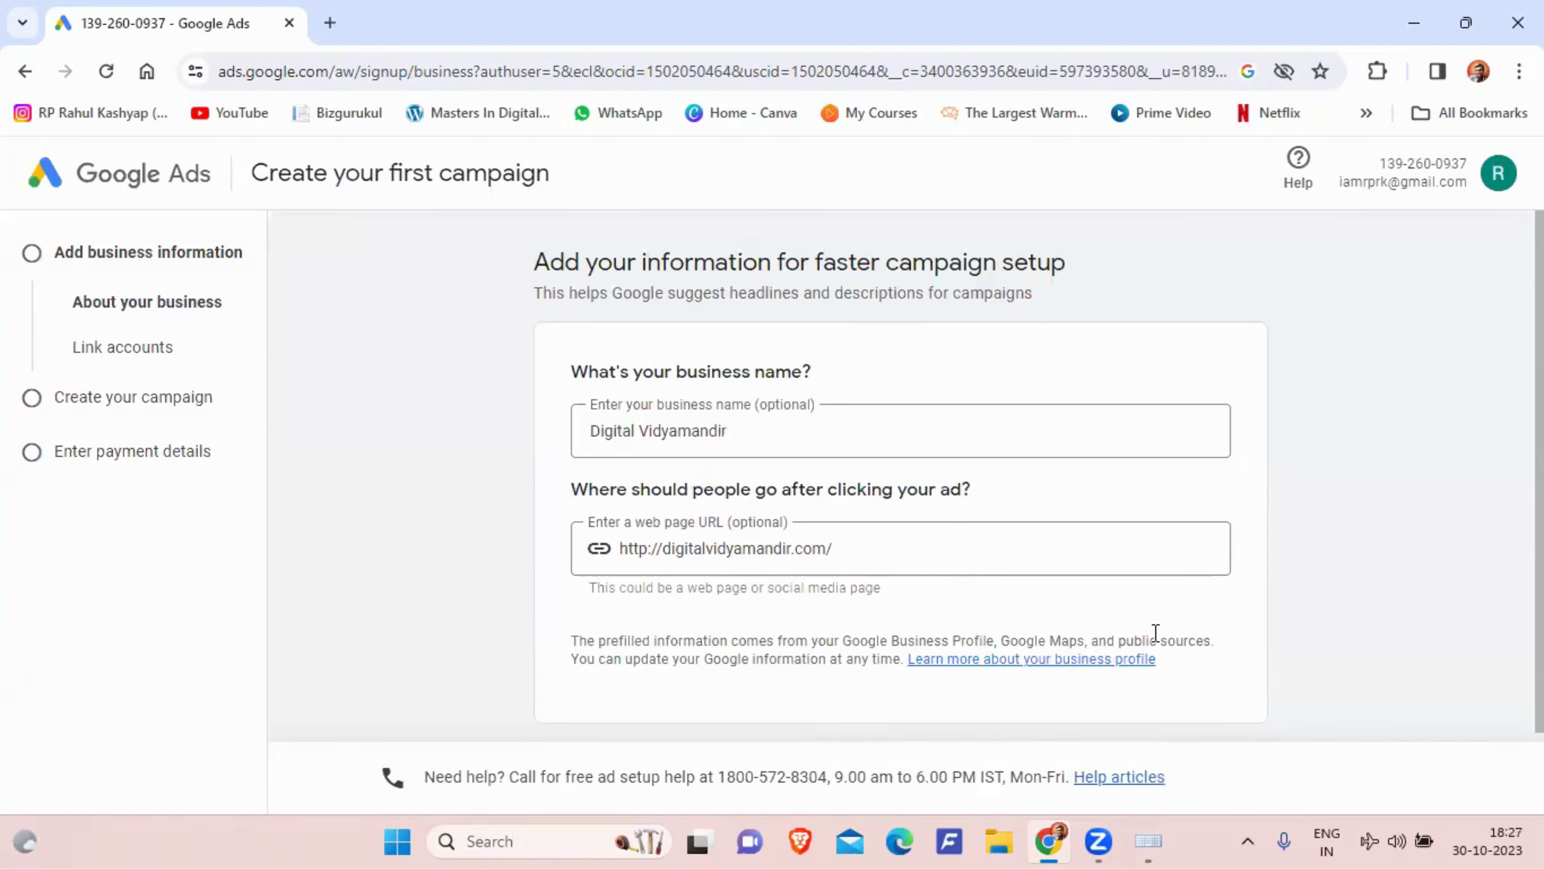
{"action": "left_click", "coordinate": [1151, 840]}
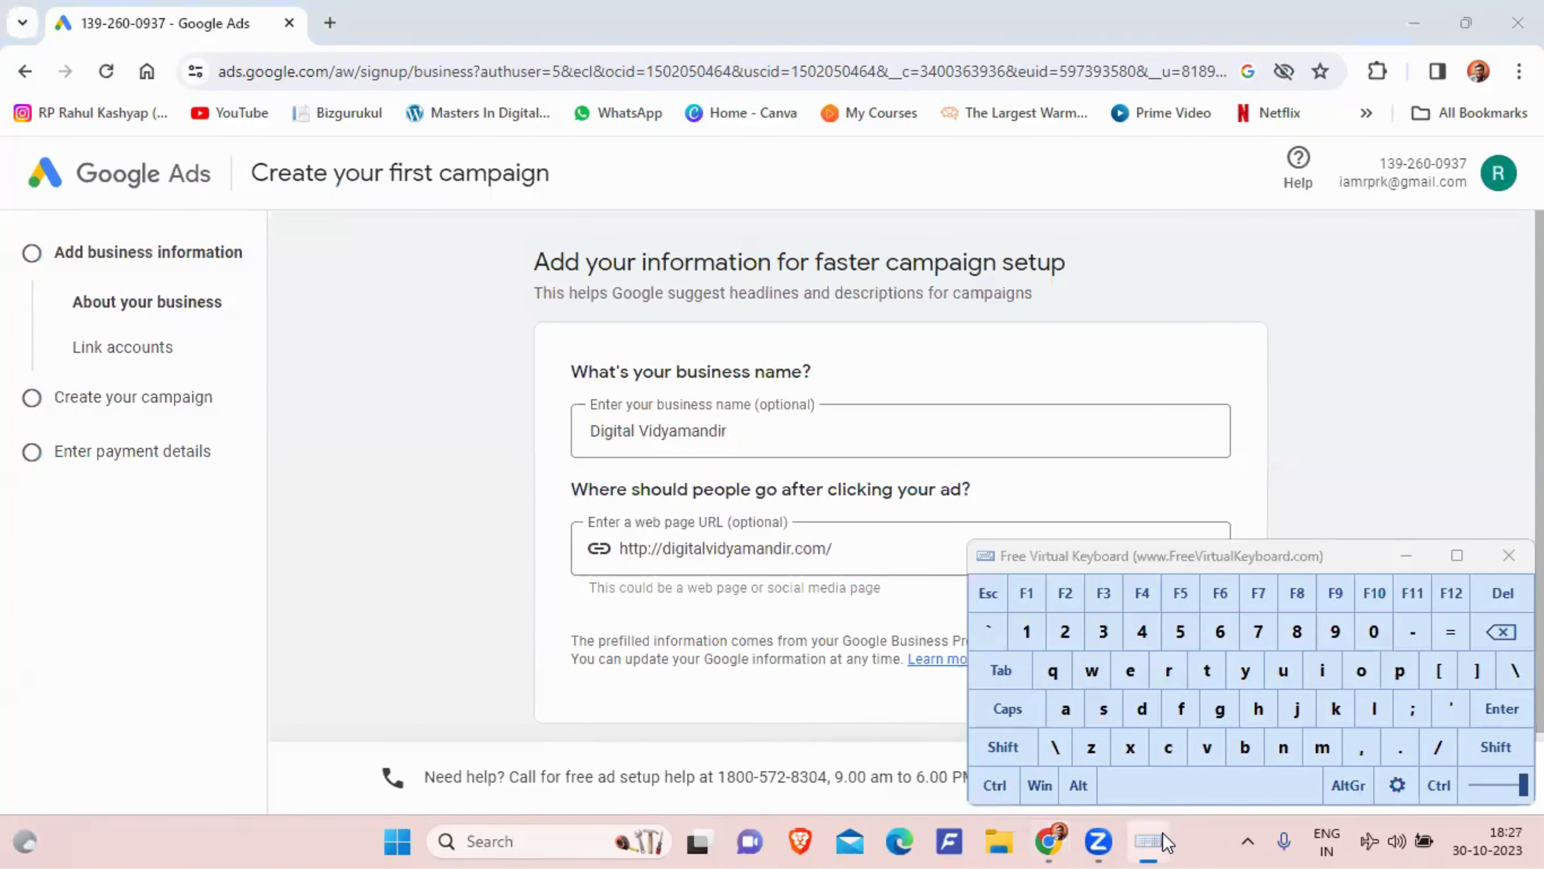
{"action": "double_click", "coordinate": [711, 430]}
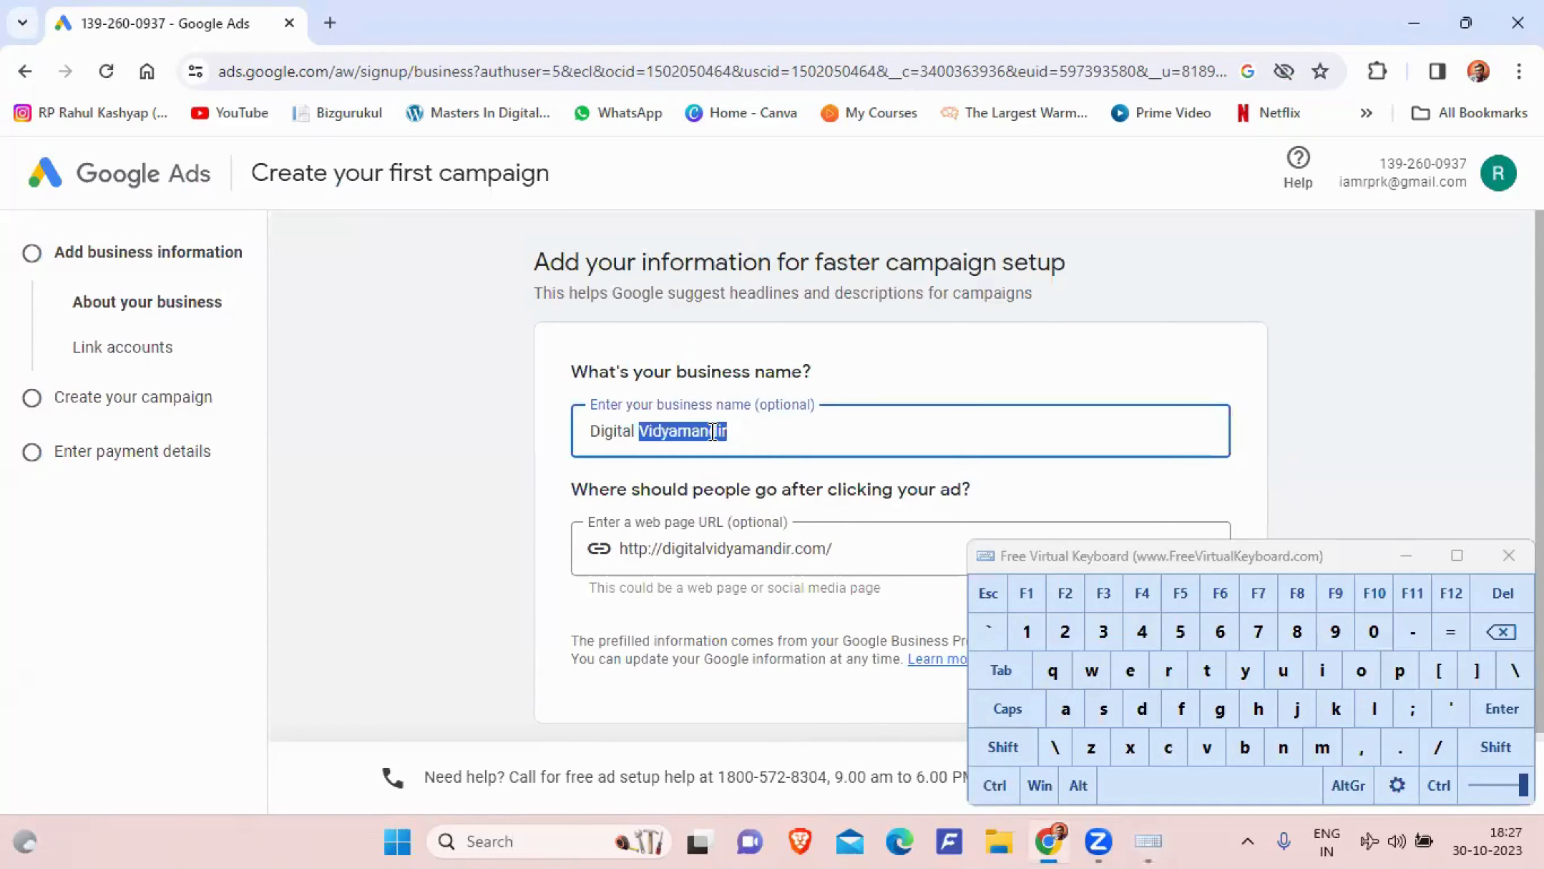
{"action": "left_click", "coordinate": [1010, 712]}
{"action": "left_click", "coordinate": [1141, 708]}
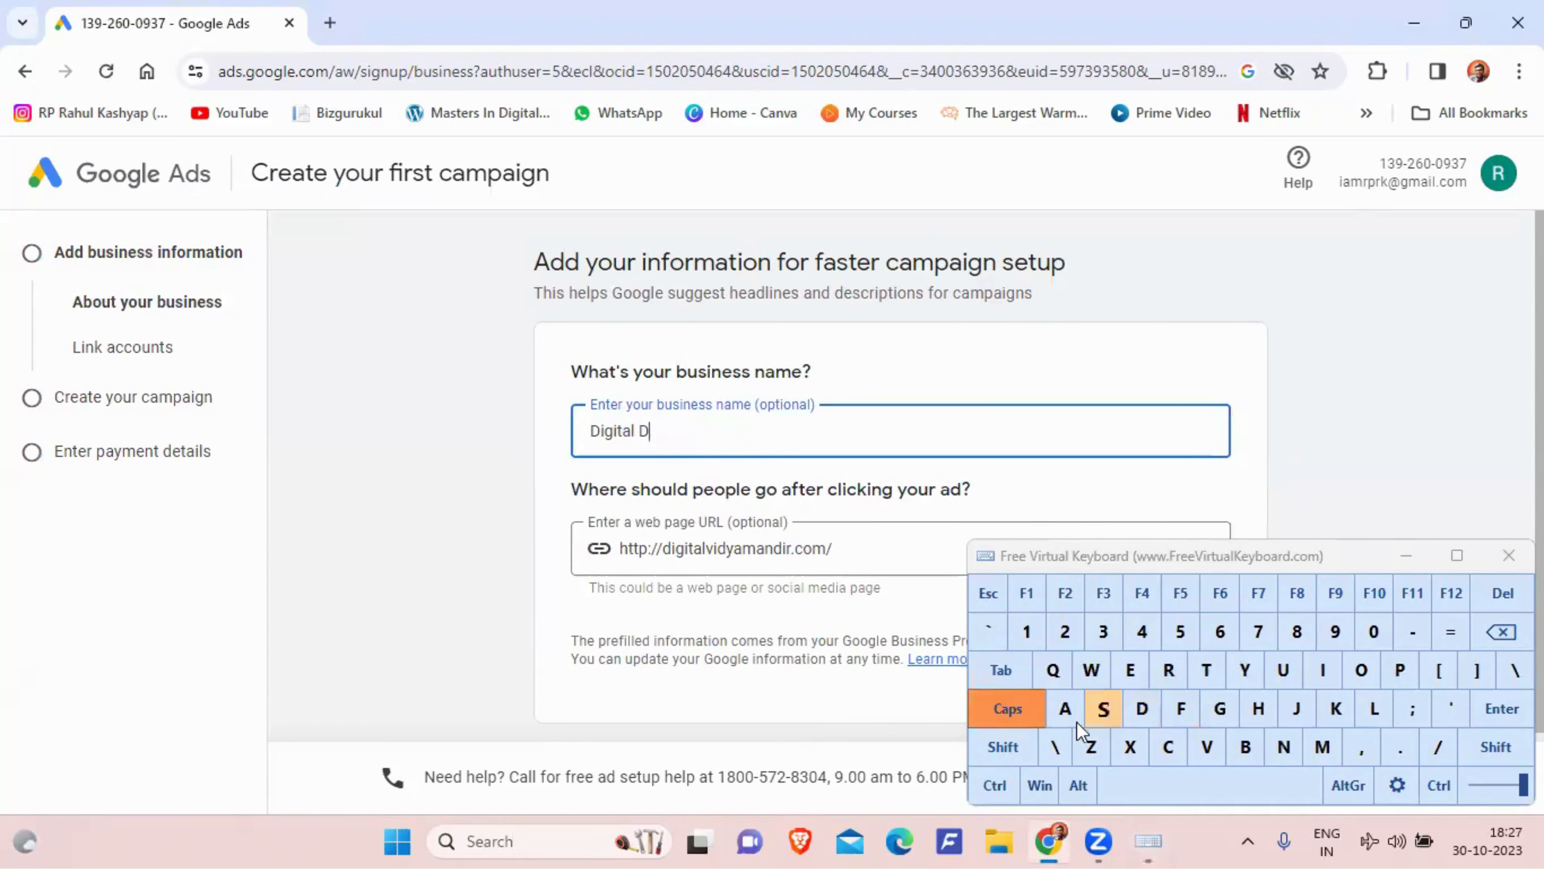
{"action": "left_click", "coordinate": [1007, 708]}
{"action": "double_click", "coordinate": [1130, 674]}
{"action": "left_click", "coordinate": [1206, 672]}
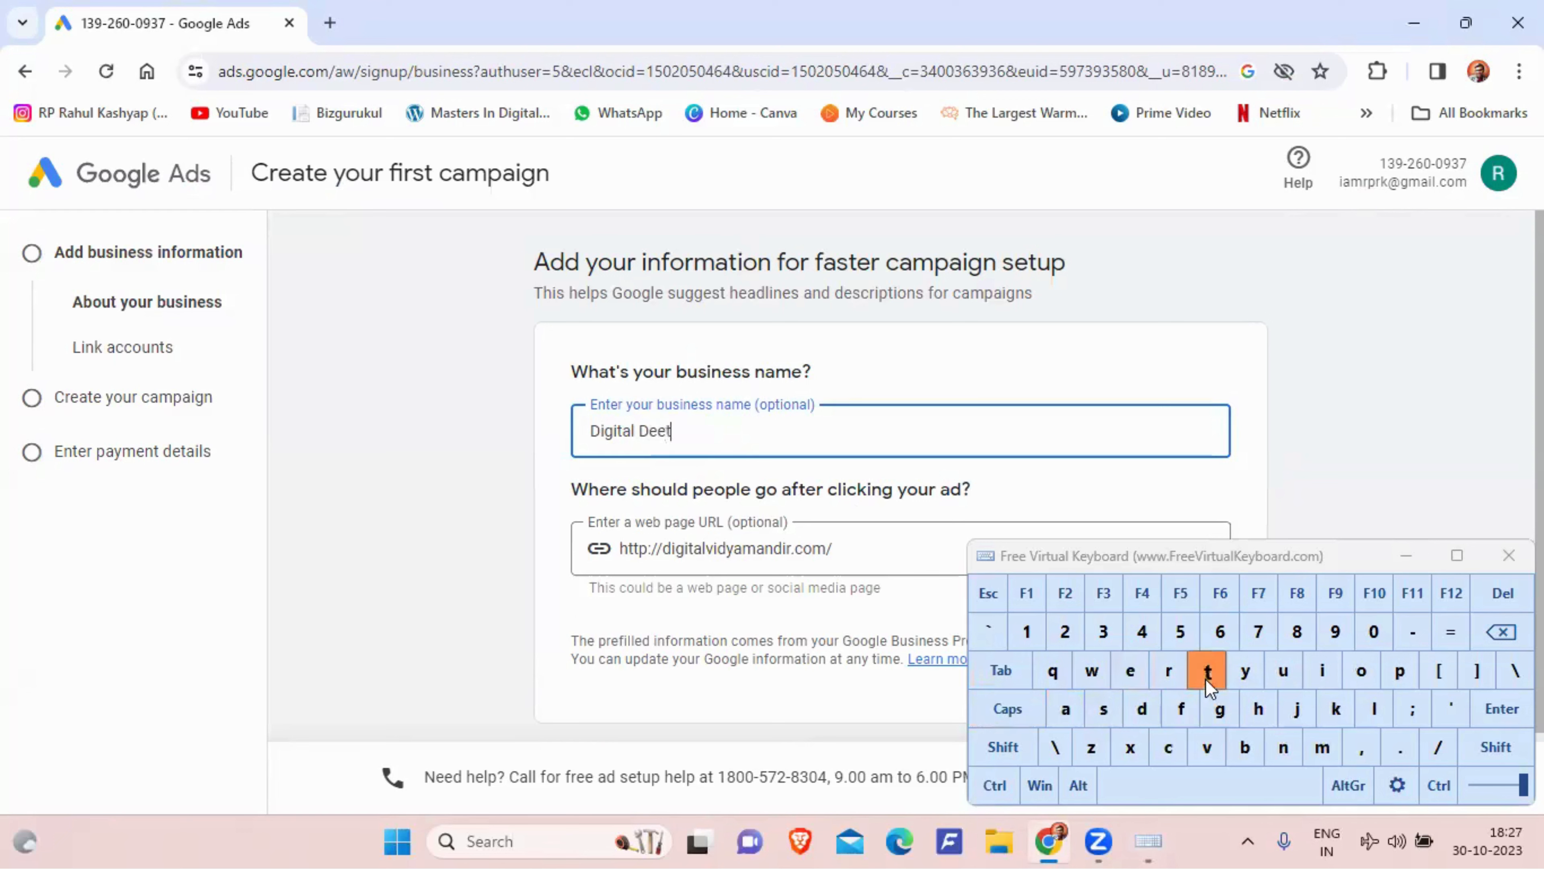
{"action": "left_click", "coordinate": [1243, 672]}
{"action": "left_click", "coordinate": [1065, 710]}
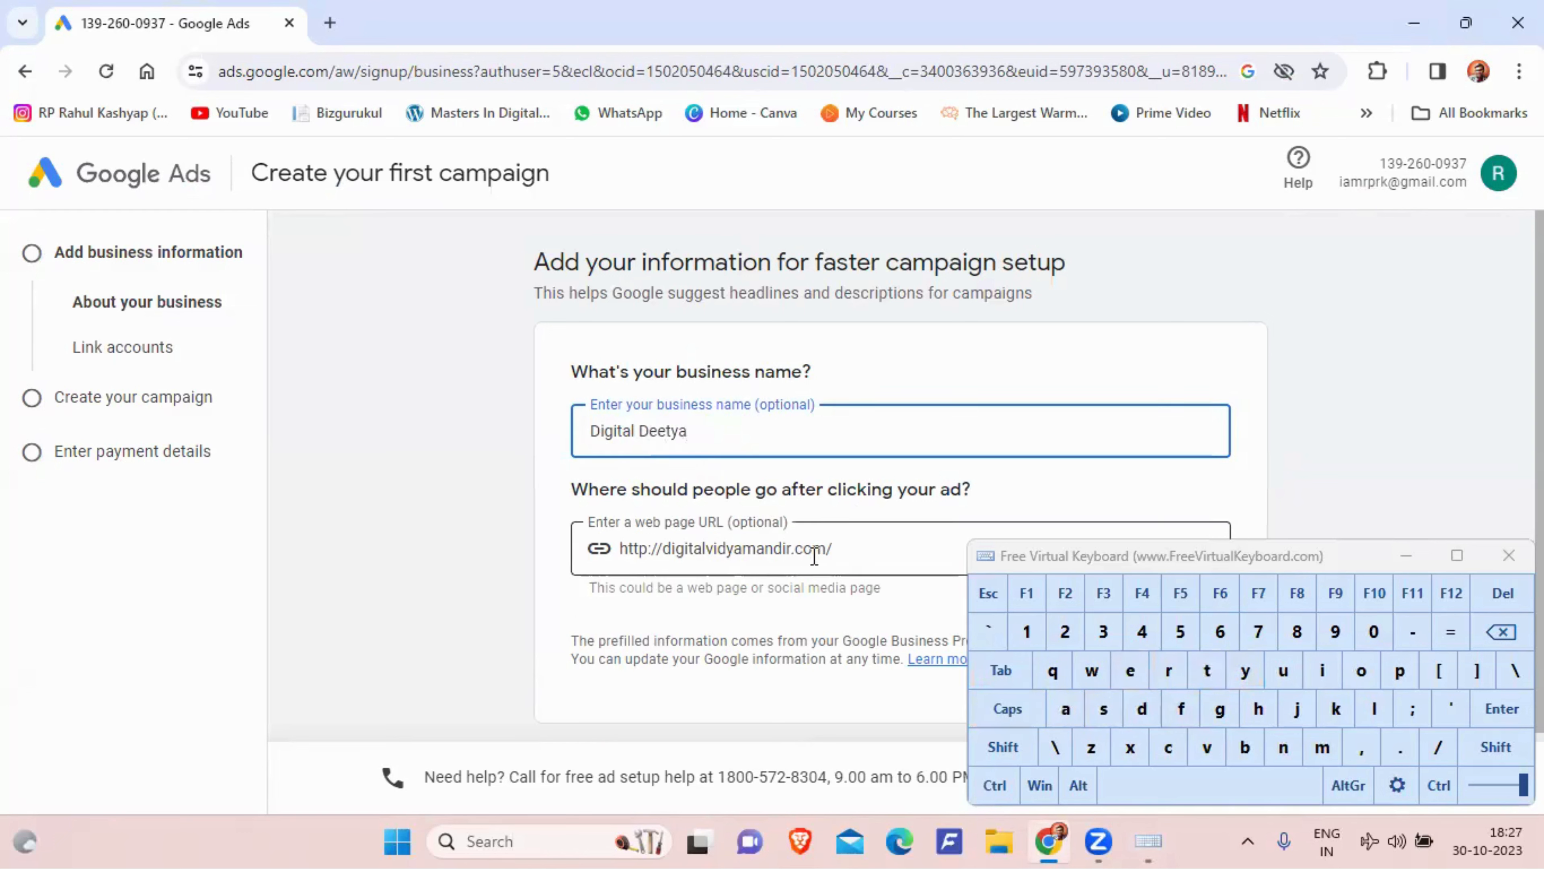
{"action": "left_click", "coordinate": [794, 549]}
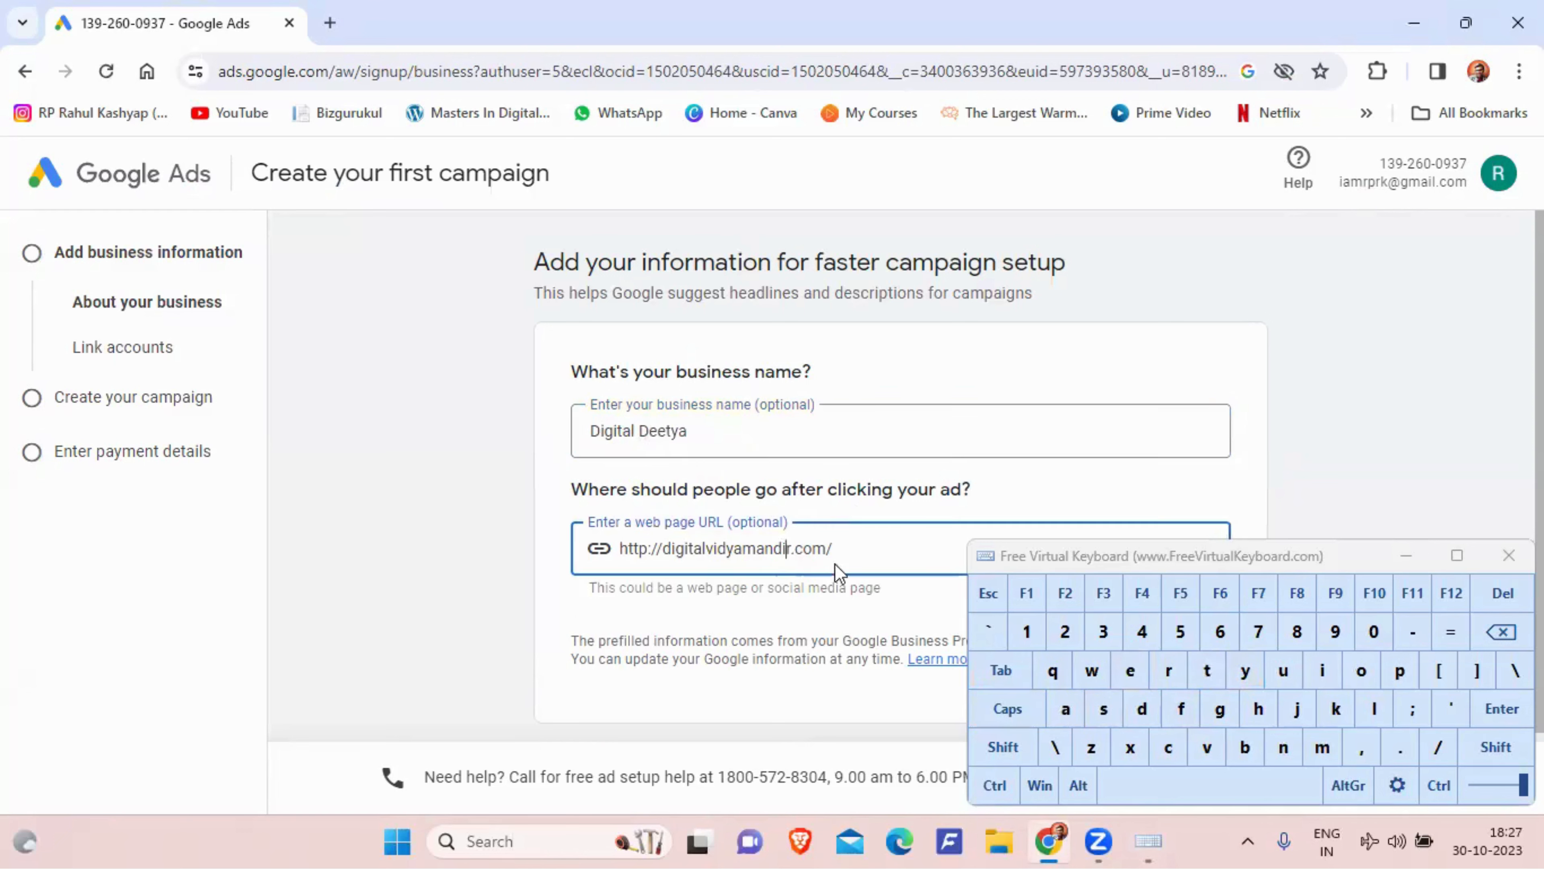
{"action": "left_click", "coordinate": [1486, 633]}
{"action": "left_click", "coordinate": [1487, 632]}
{"action": "left_click", "coordinate": [1486, 632]}
{"action": "left_click", "coordinate": [1486, 633]}
{"action": "left_click", "coordinate": [1486, 632]}
{"action": "left_click", "coordinate": [1486, 632]}
{"action": "left_click", "coordinate": [1484, 631]}
{"action": "left_click", "coordinate": [1484, 631]}
{"action": "left_click", "coordinate": [1484, 631]}
{"action": "left_click", "coordinate": [1484, 631]}
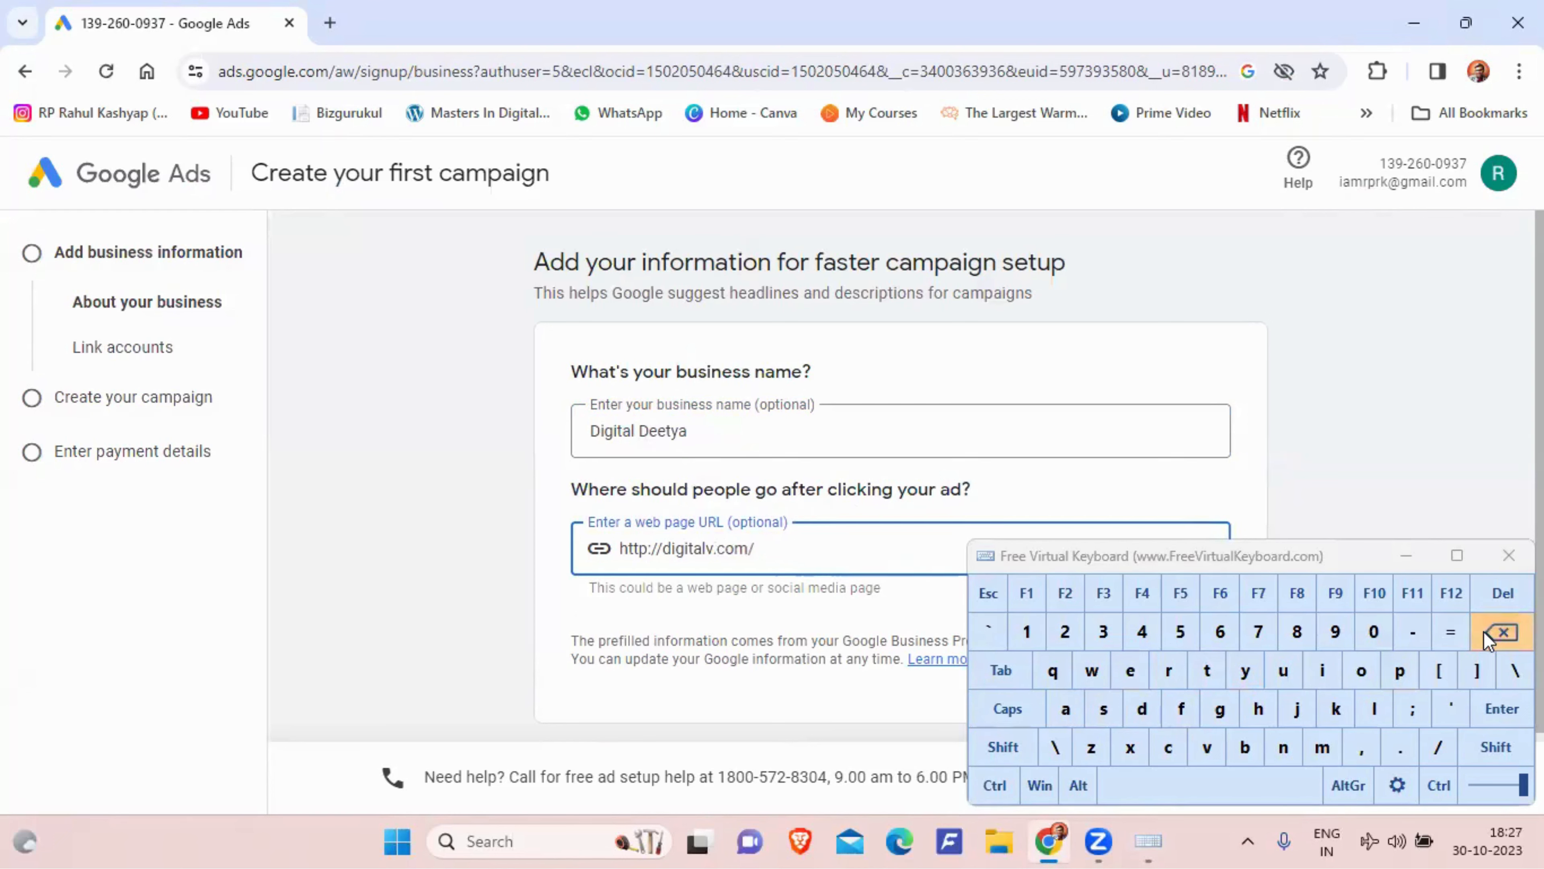
{"action": "left_click", "coordinate": [1484, 632]}
{"action": "left_click", "coordinate": [1141, 712]}
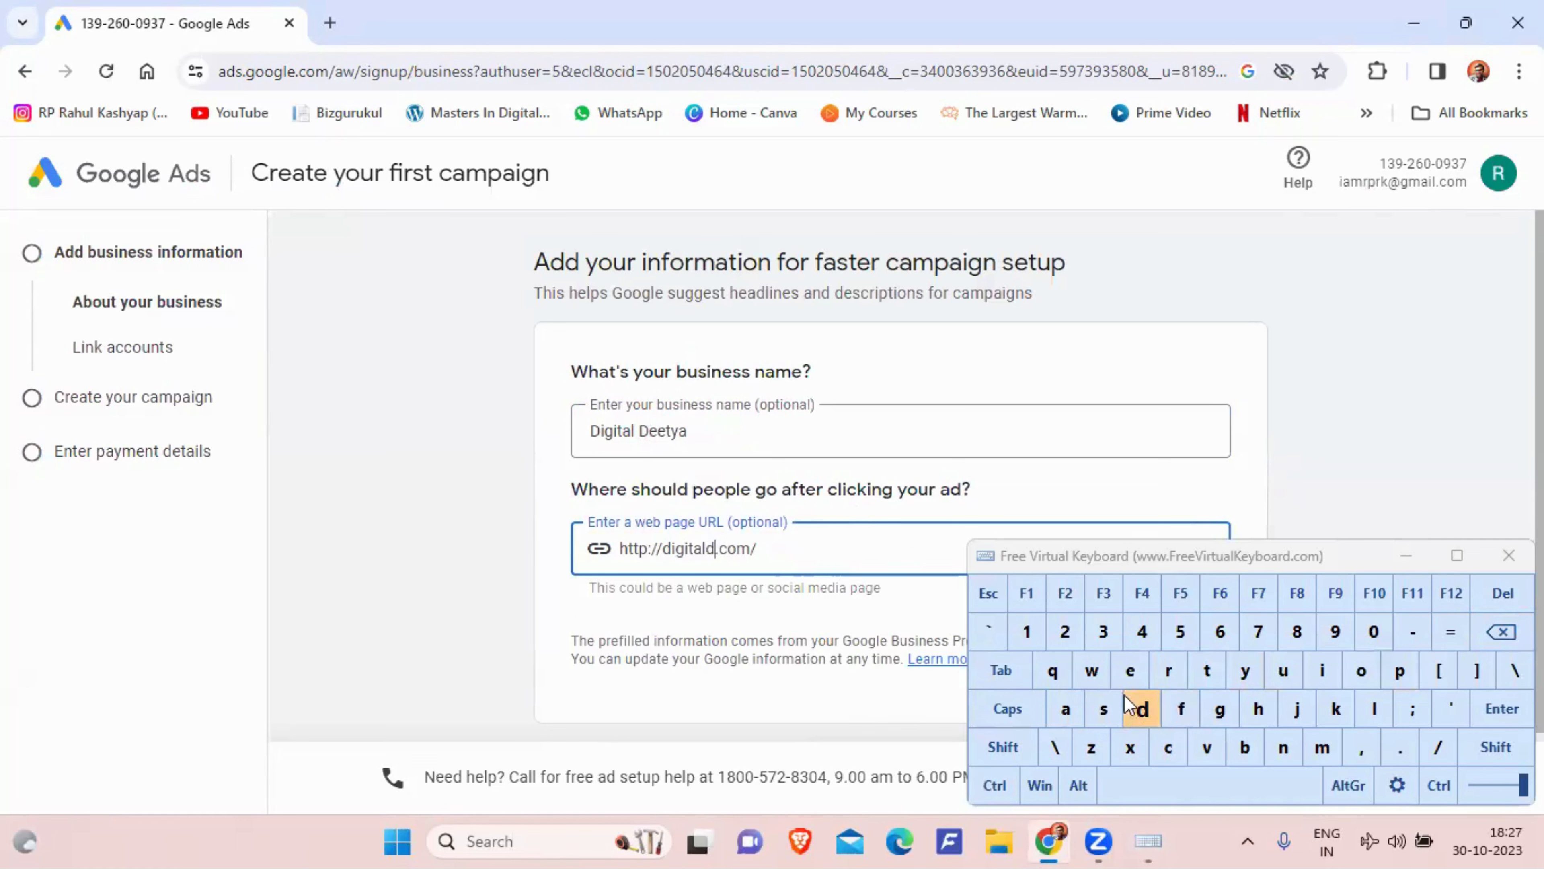
{"action": "left_click", "coordinate": [1131, 669]}
{"action": "left_click", "coordinate": [1136, 670]}
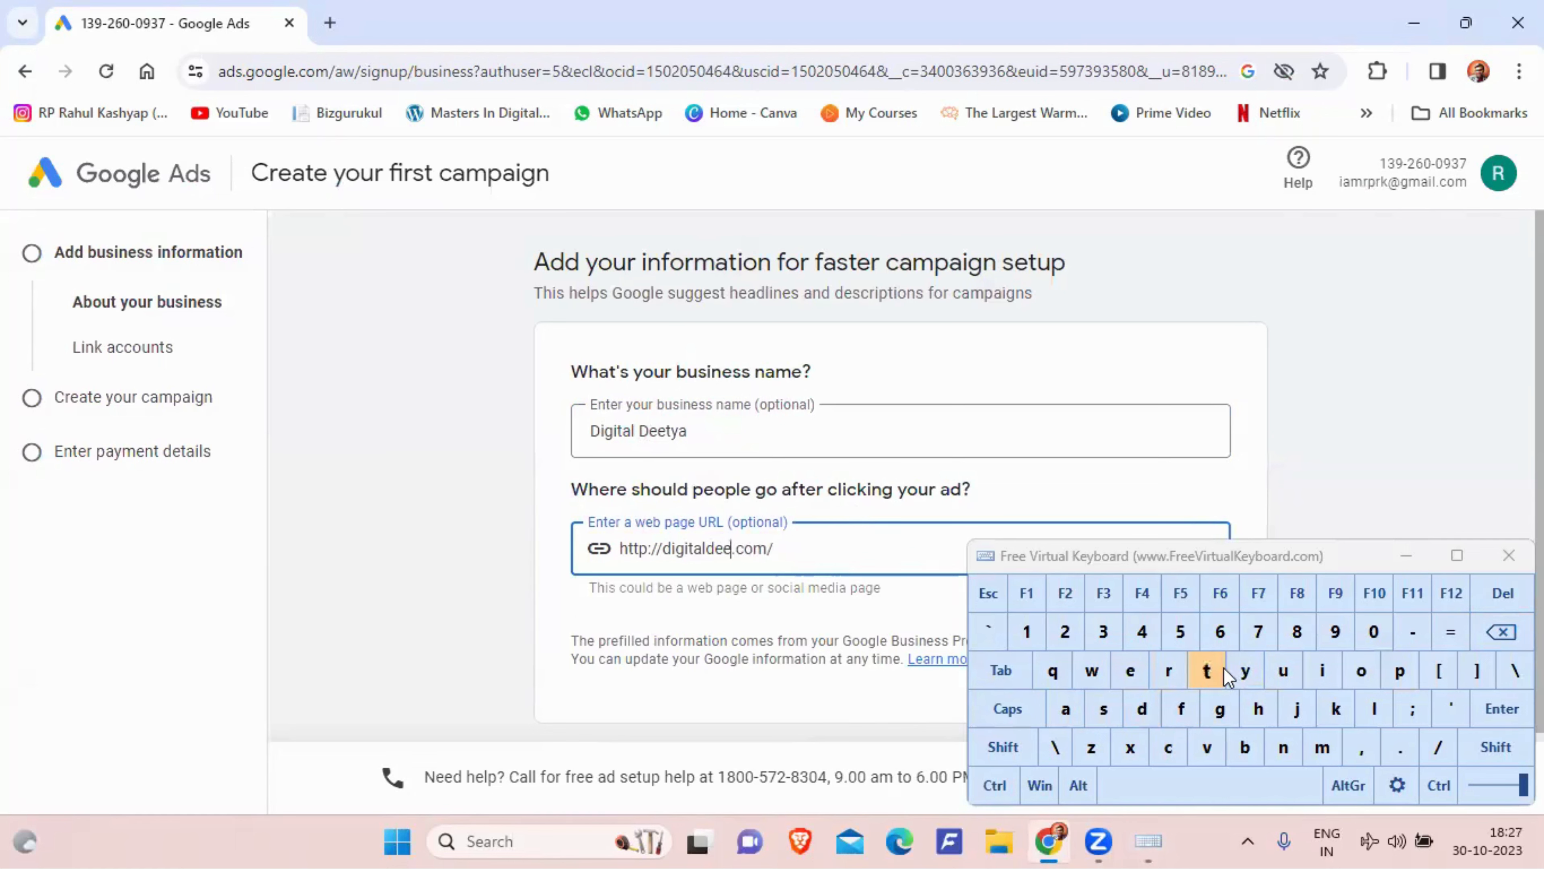
{"action": "left_click", "coordinate": [1208, 672]}
{"action": "left_click", "coordinate": [1243, 679]}
{"action": "left_click", "coordinate": [1070, 712]}
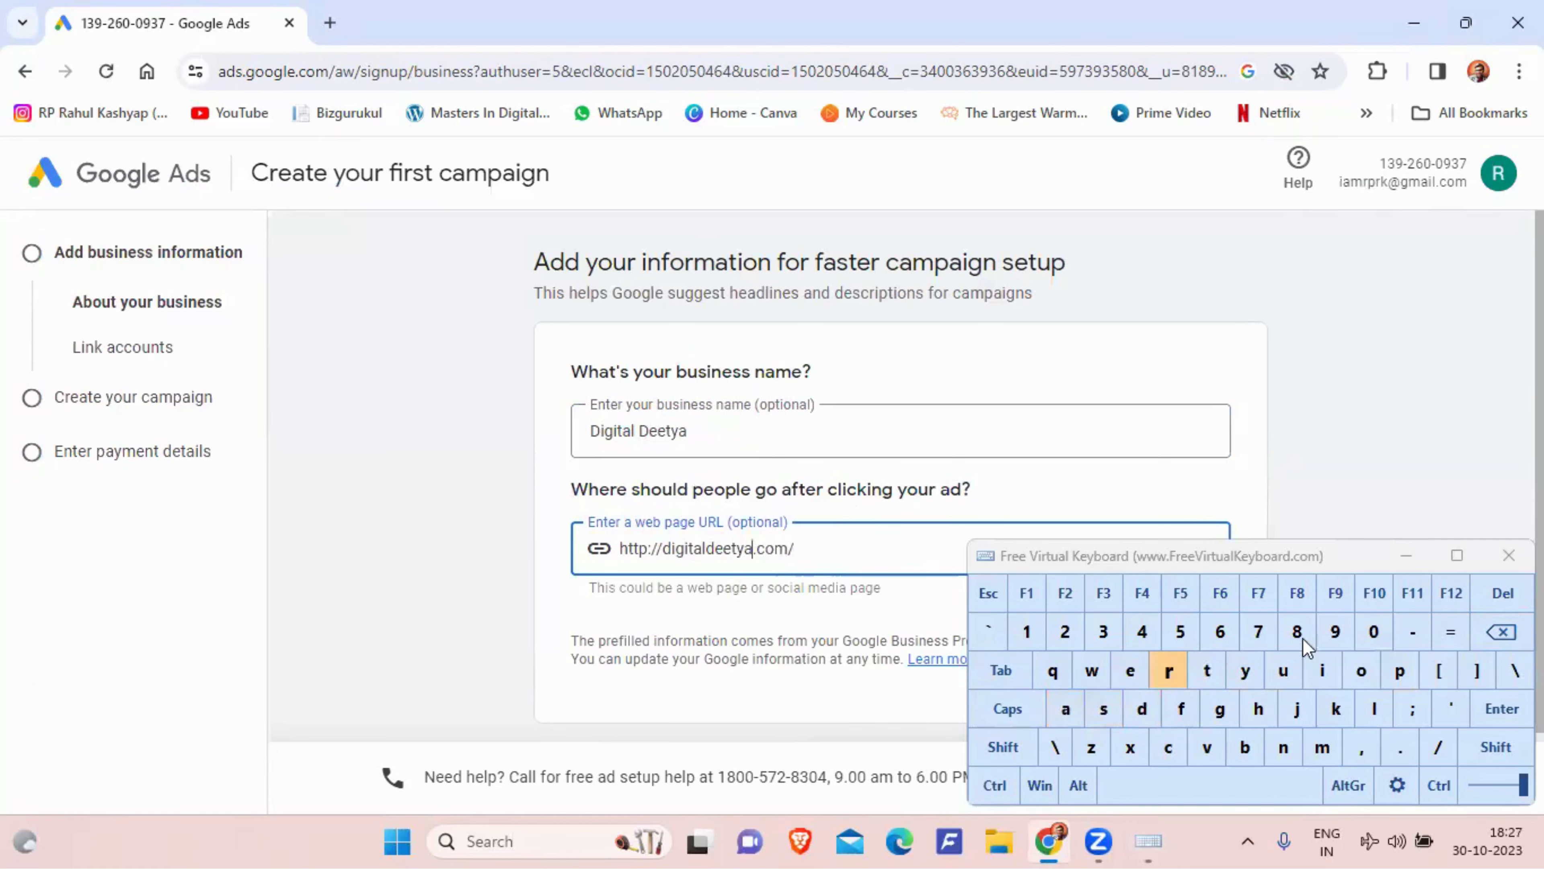
{"action": "left_click", "coordinate": [1412, 560]}
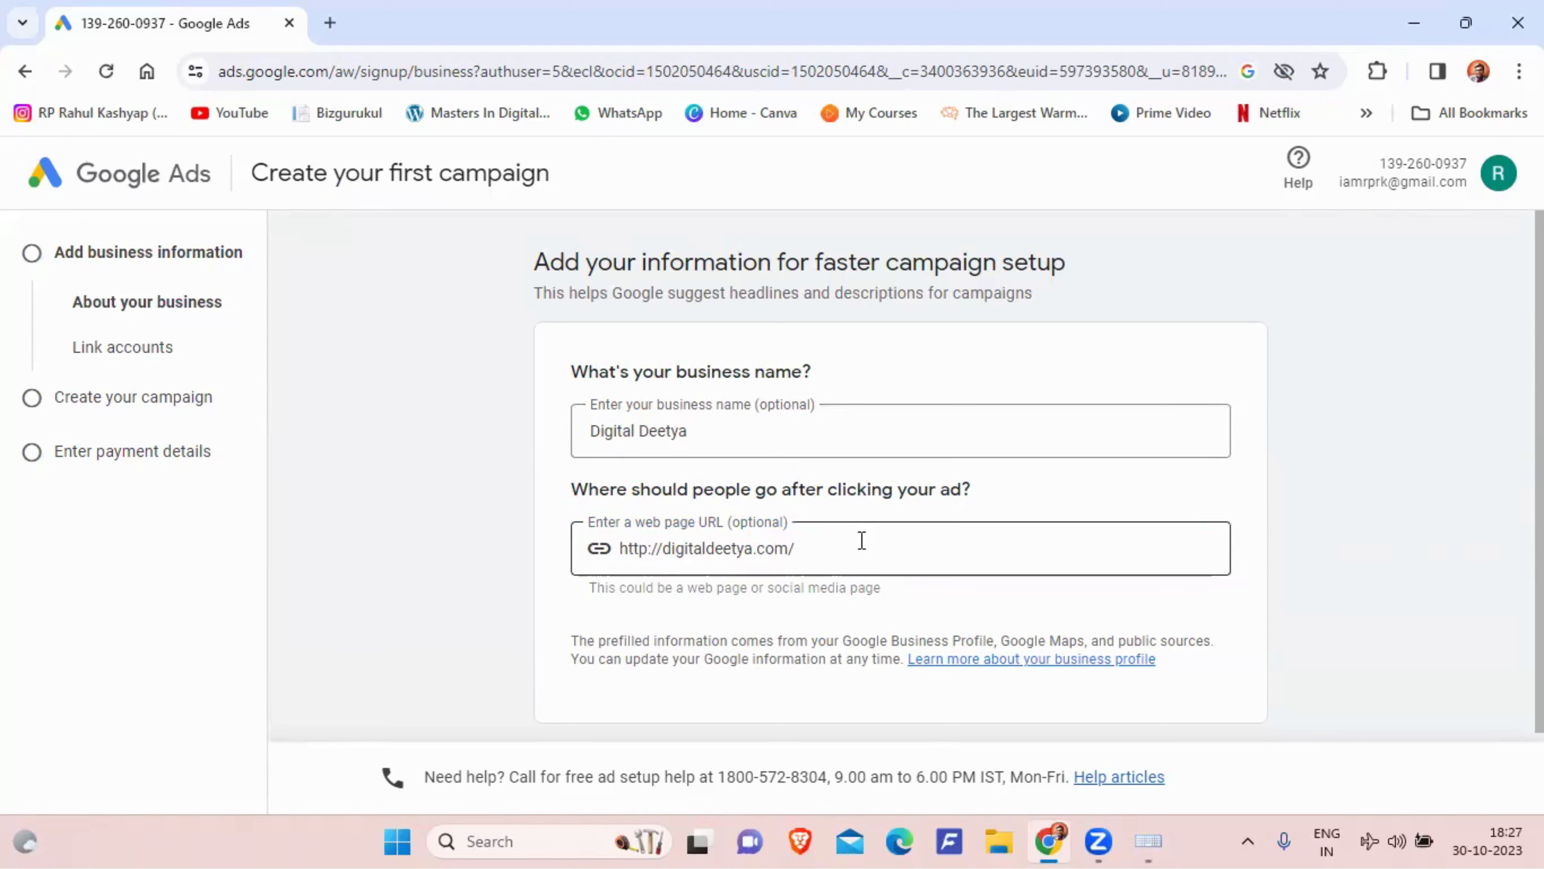
{"action": "scroll", "coordinate": [1313, 504], "scroll_direction": "down", "scroll_amount": 2}
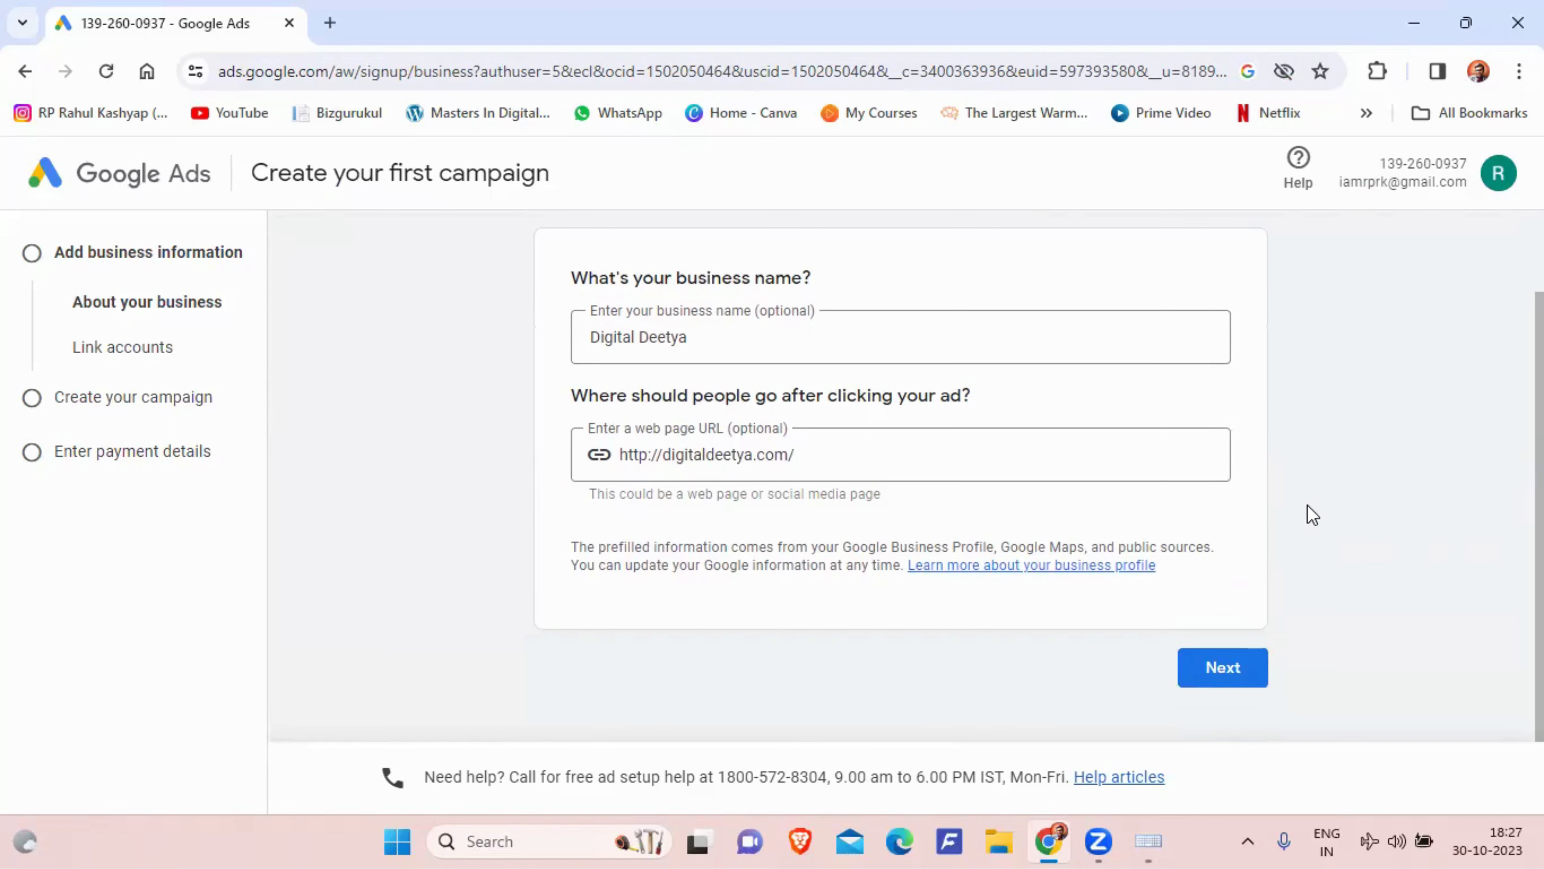
Continue to the Link accounts page and look through its YouTube, Business Profile, app and phone options.
{"action": "left_click", "coordinate": [1222, 669]}
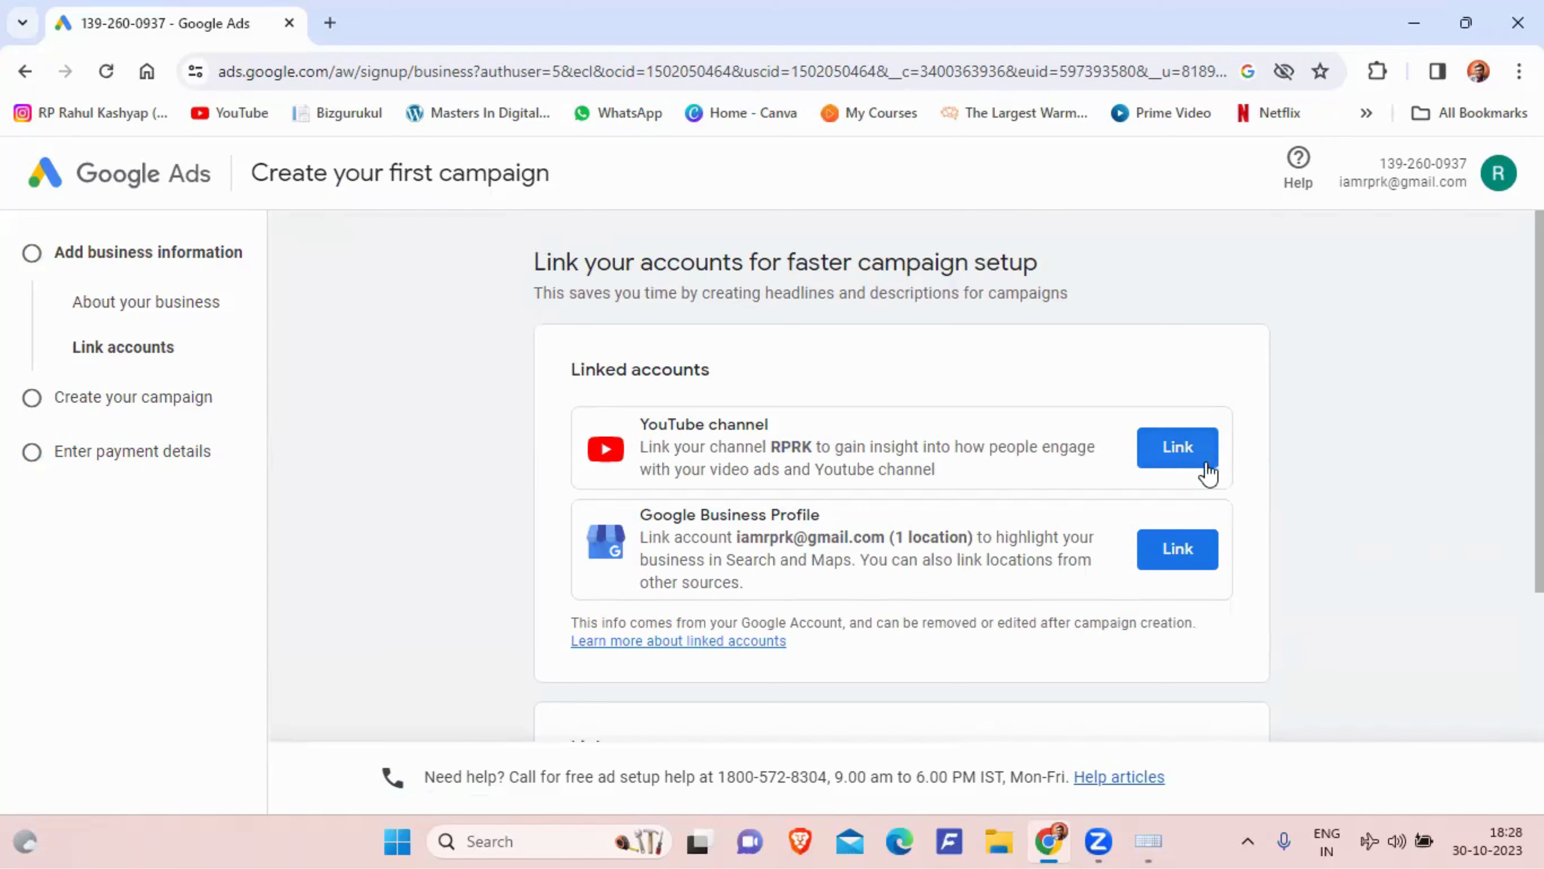
{"action": "scroll", "coordinate": [1343, 512], "scroll_direction": "down", "scroll_amount": 2}
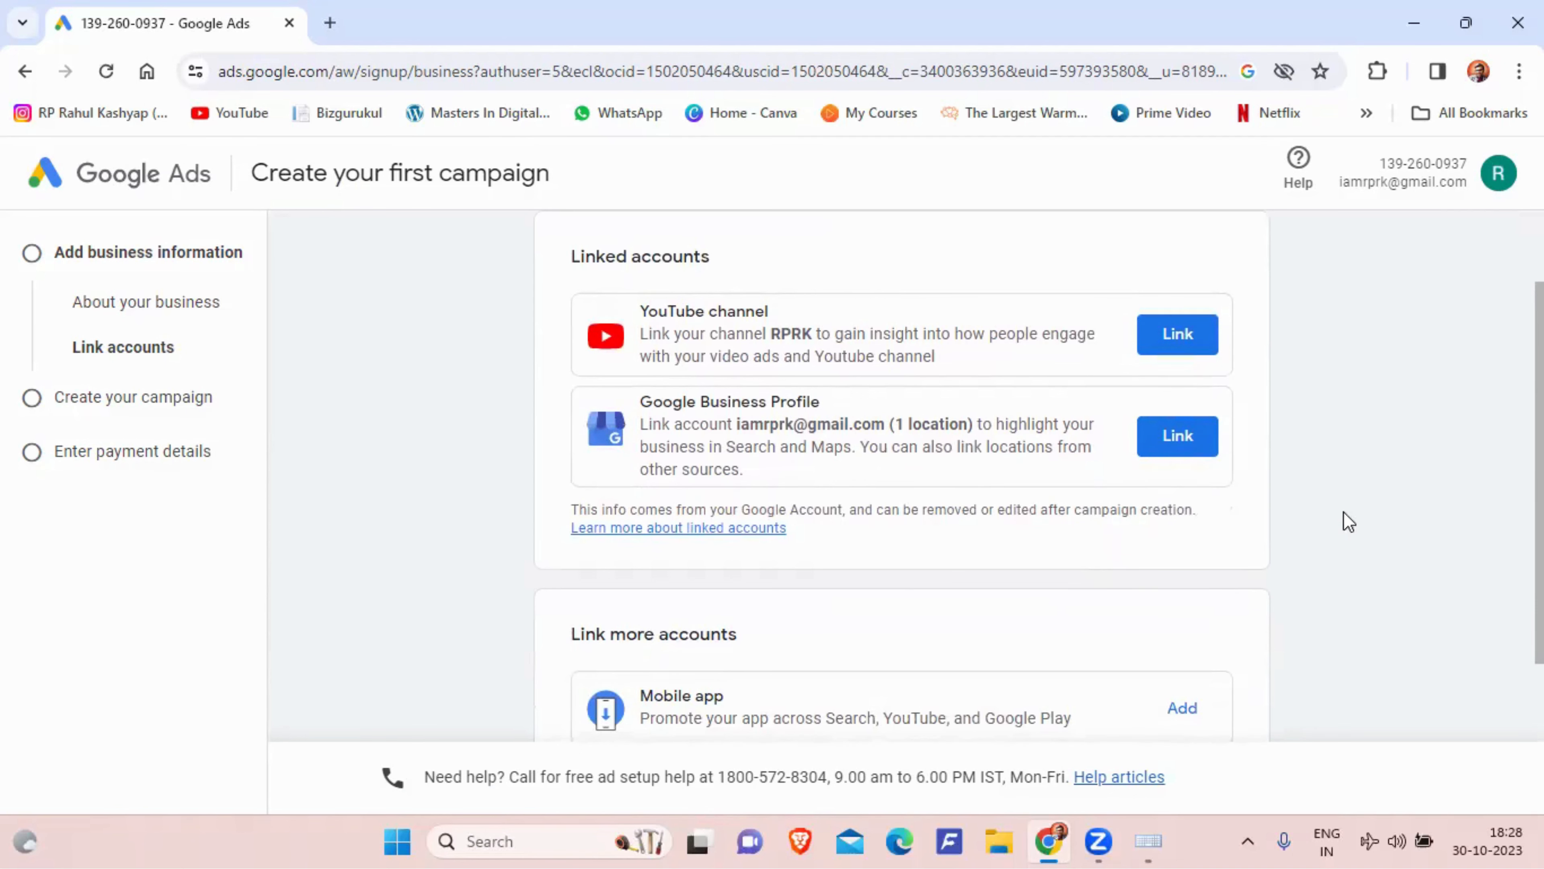
{"action": "scroll", "coordinate": [1343, 511], "scroll_direction": "down", "scroll_amount": 4}
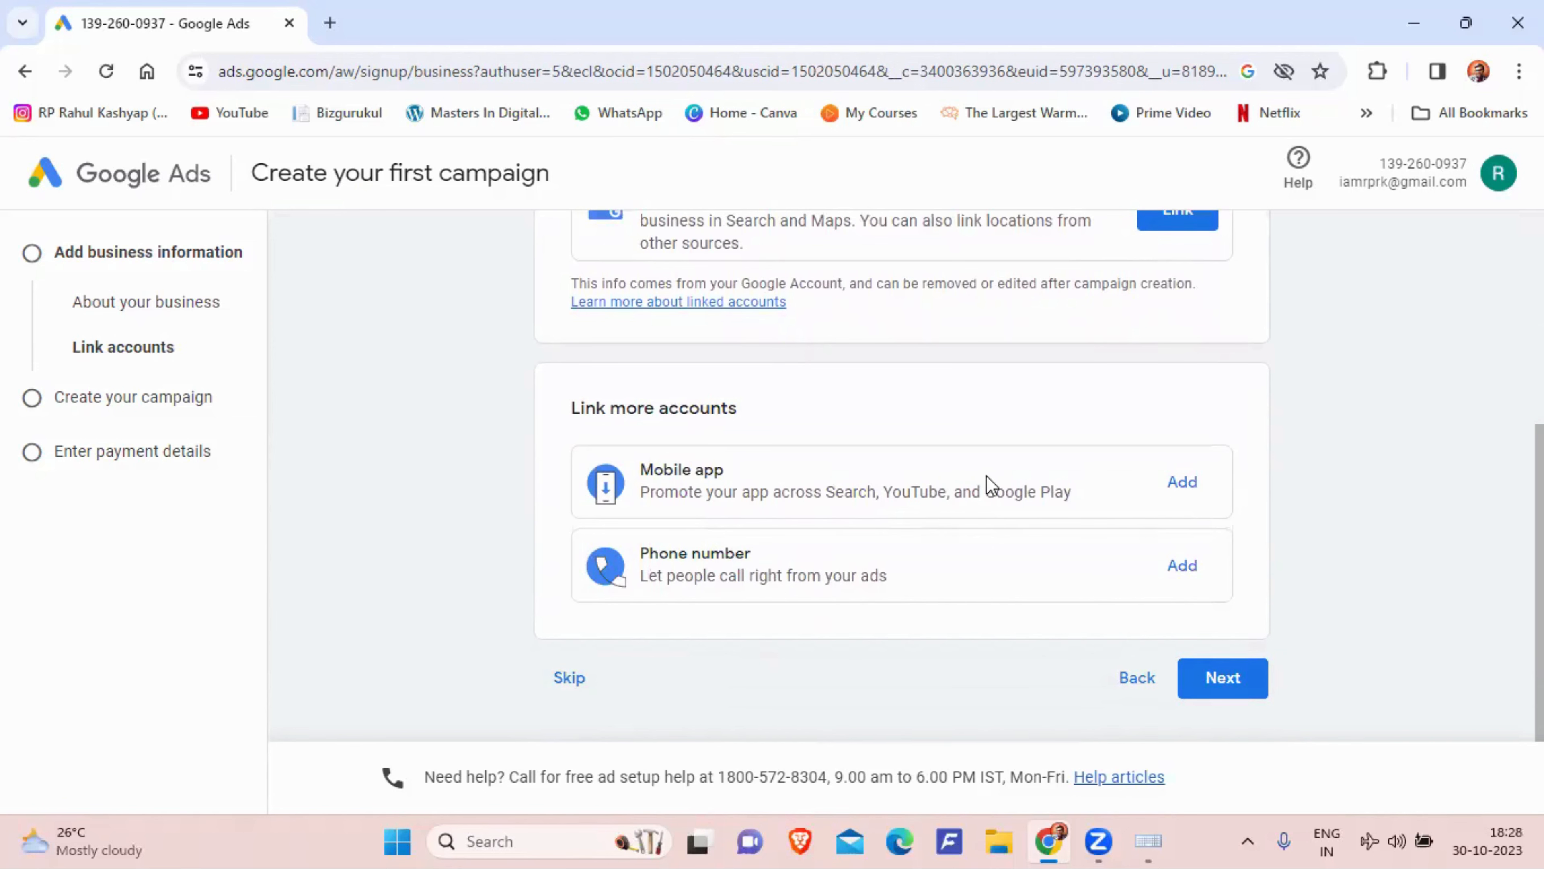
{"action": "left_click", "coordinate": [1174, 483]}
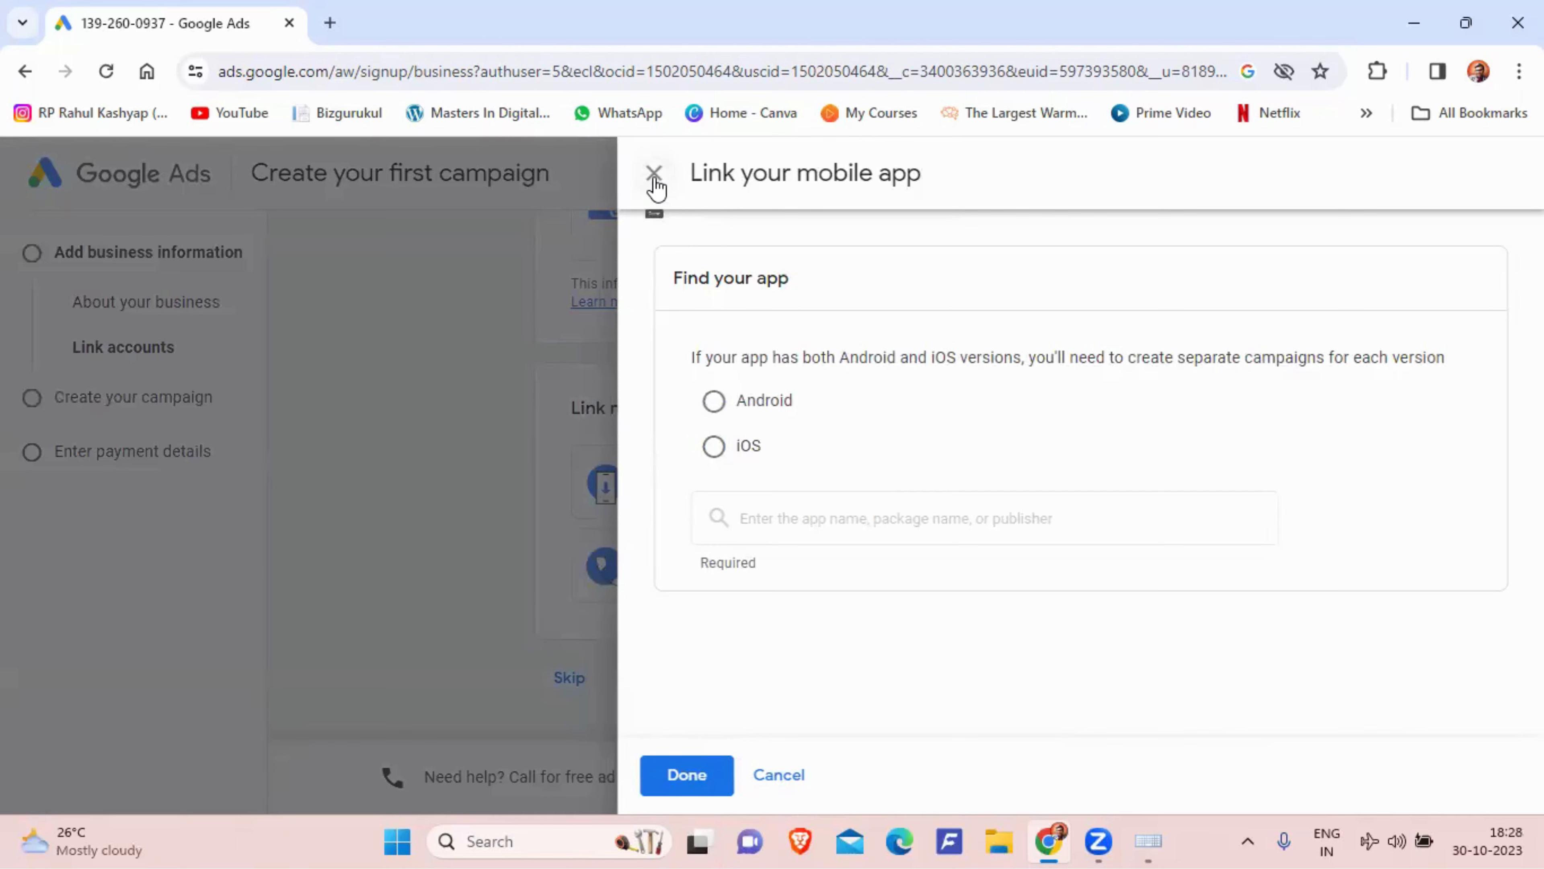
{"action": "left_click", "coordinate": [654, 177]}
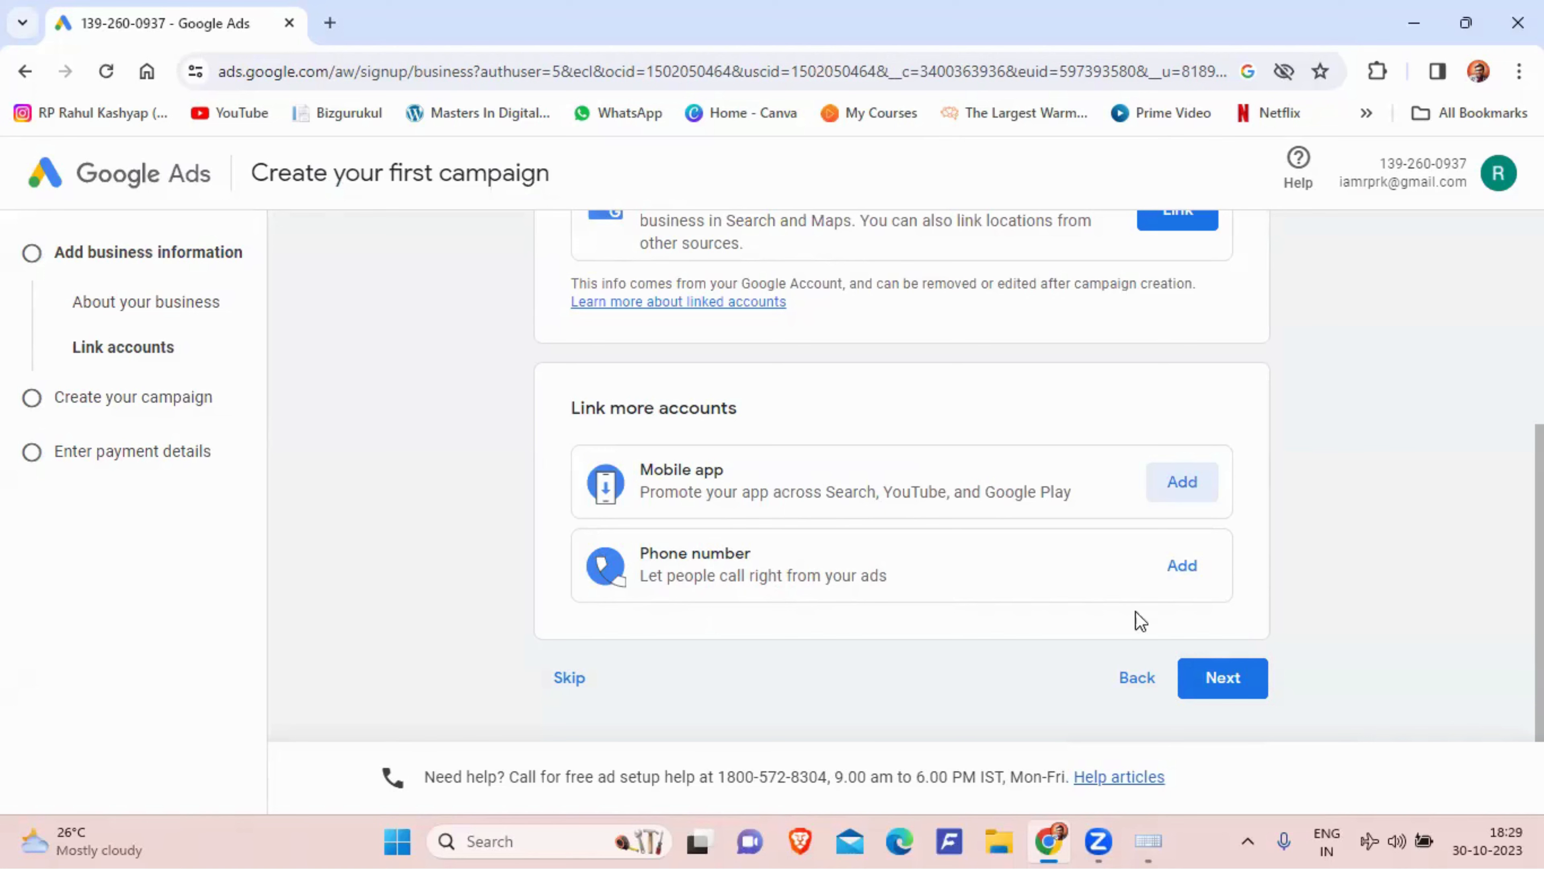
{"action": "left_click", "coordinate": [1189, 566]}
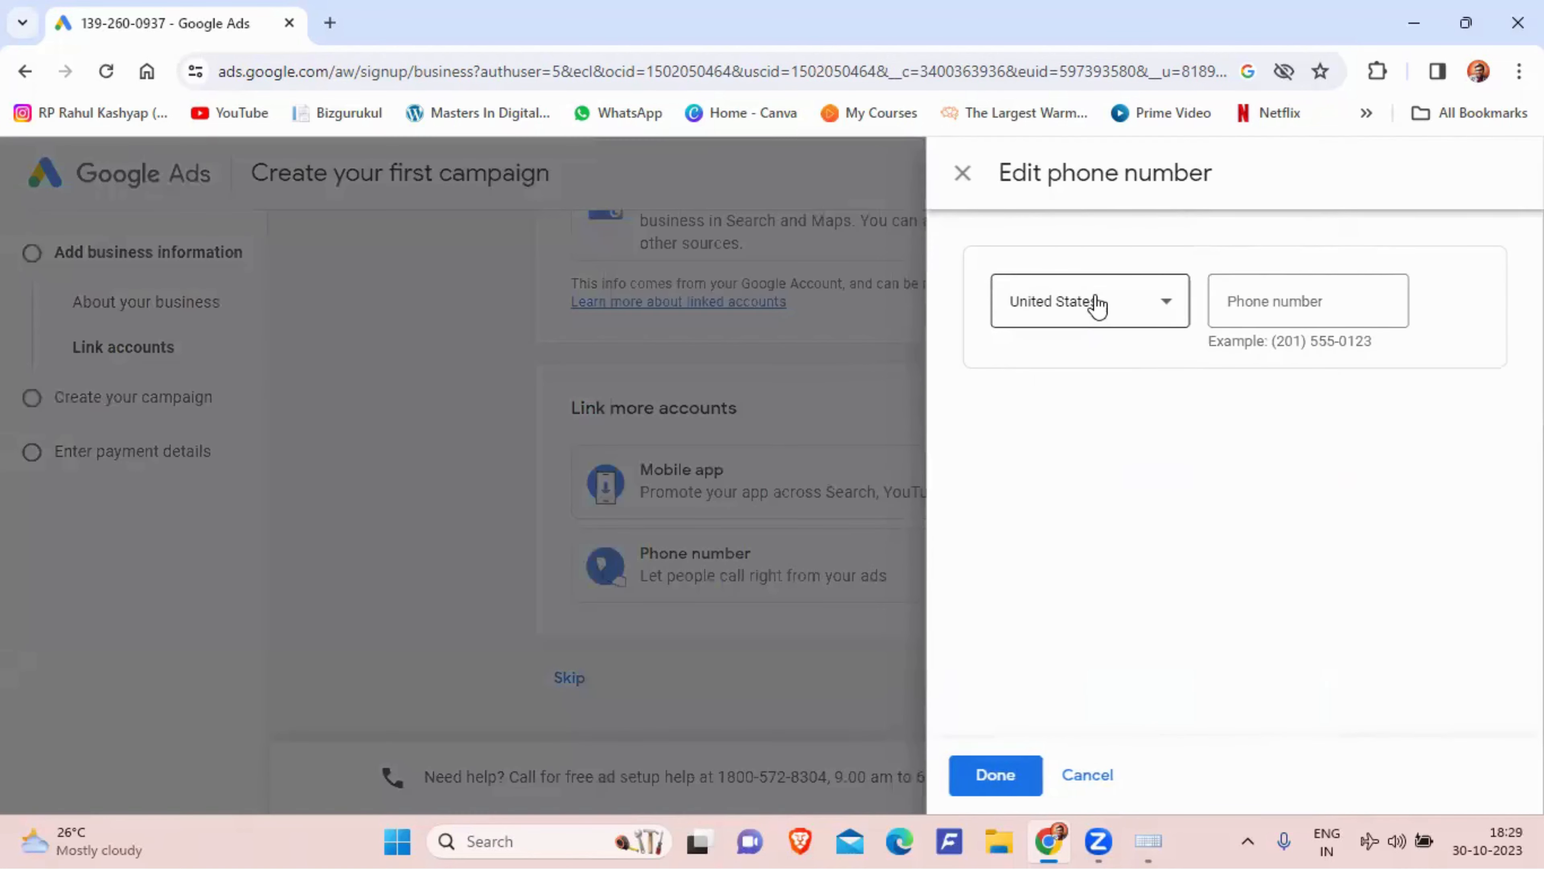
{"action": "left_click", "coordinate": [1093, 303]}
{"action": "scroll", "coordinate": [1097, 546], "scroll_direction": "down", "scroll_amount": 4}
{"action": "scroll", "coordinate": [1096, 548], "scroll_direction": "up", "scroll_amount": 3}
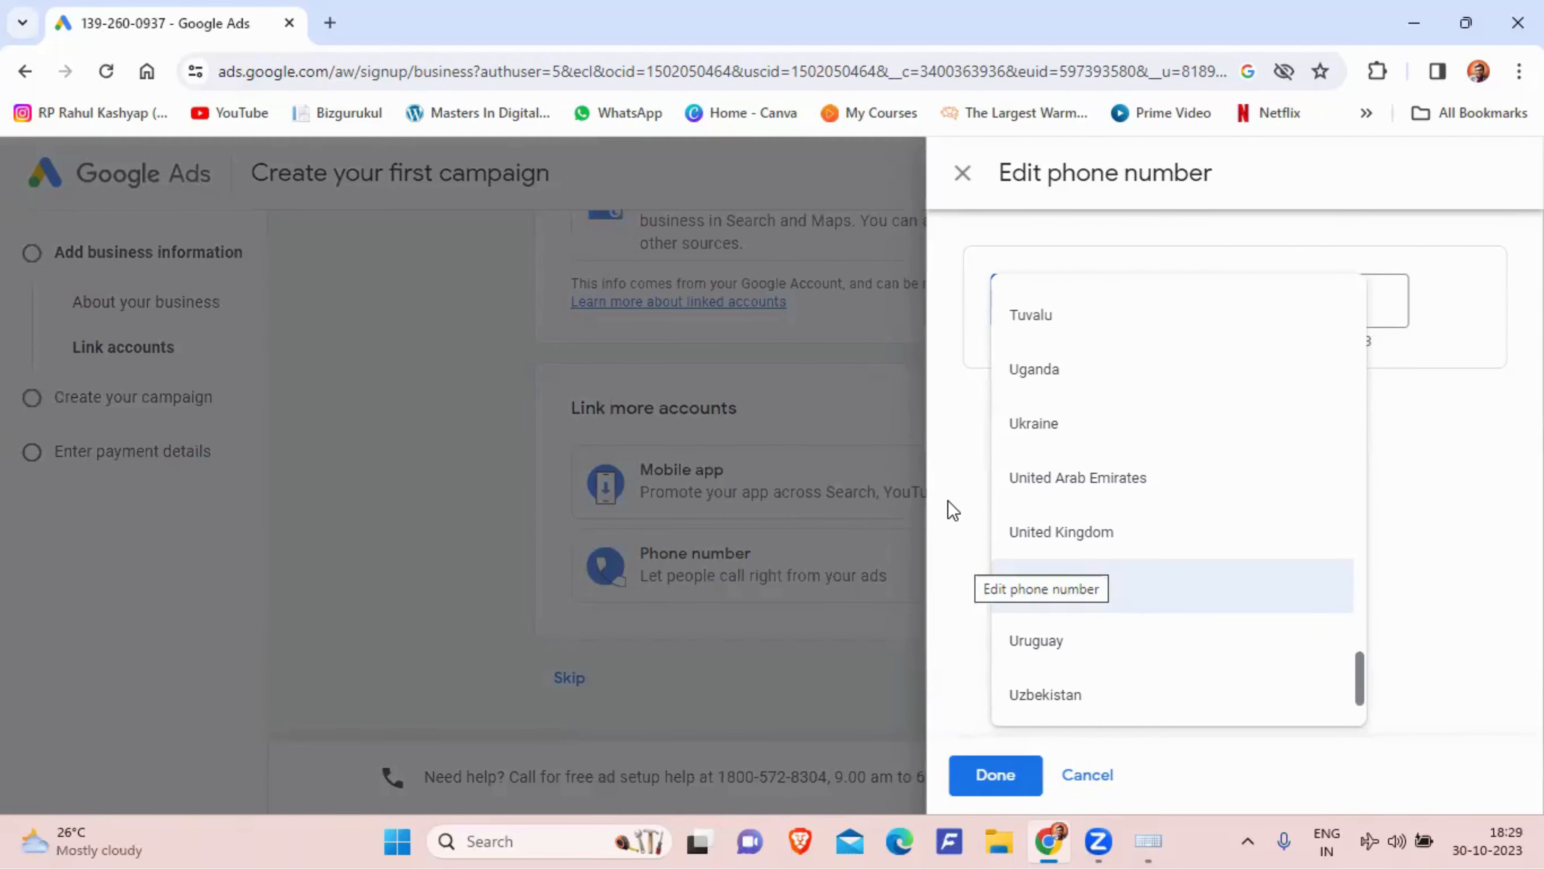
{"action": "left_click", "coordinate": [1077, 775]}
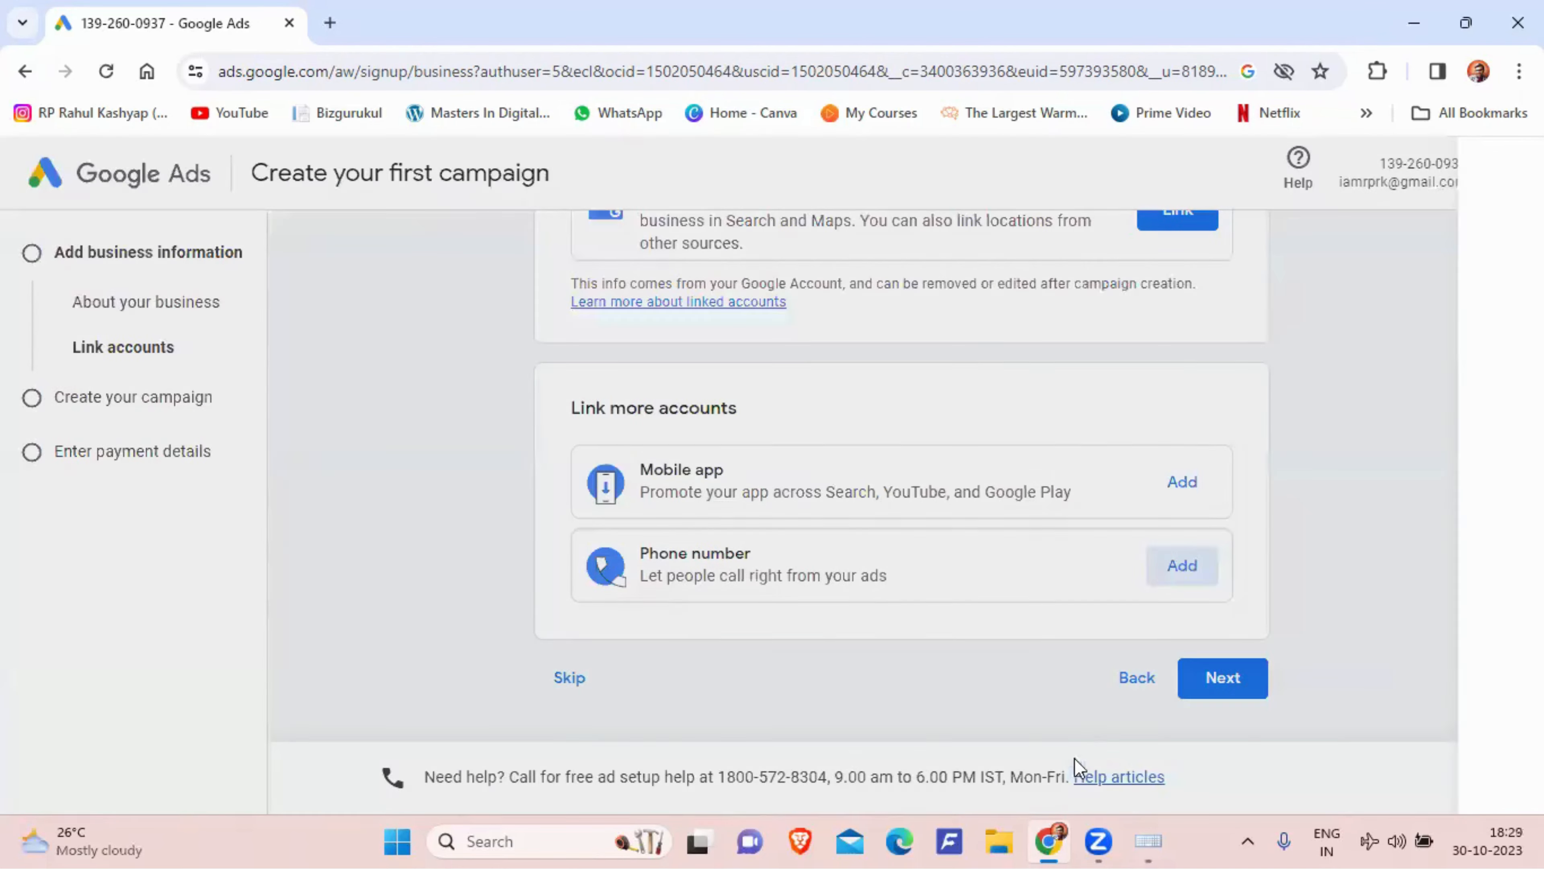
{"action": "scroll", "coordinate": [1258, 527], "scroll_direction": "up", "scroll_amount": 3}
{"action": "scroll", "coordinate": [1258, 527], "scroll_direction": "down", "scroll_amount": 3}
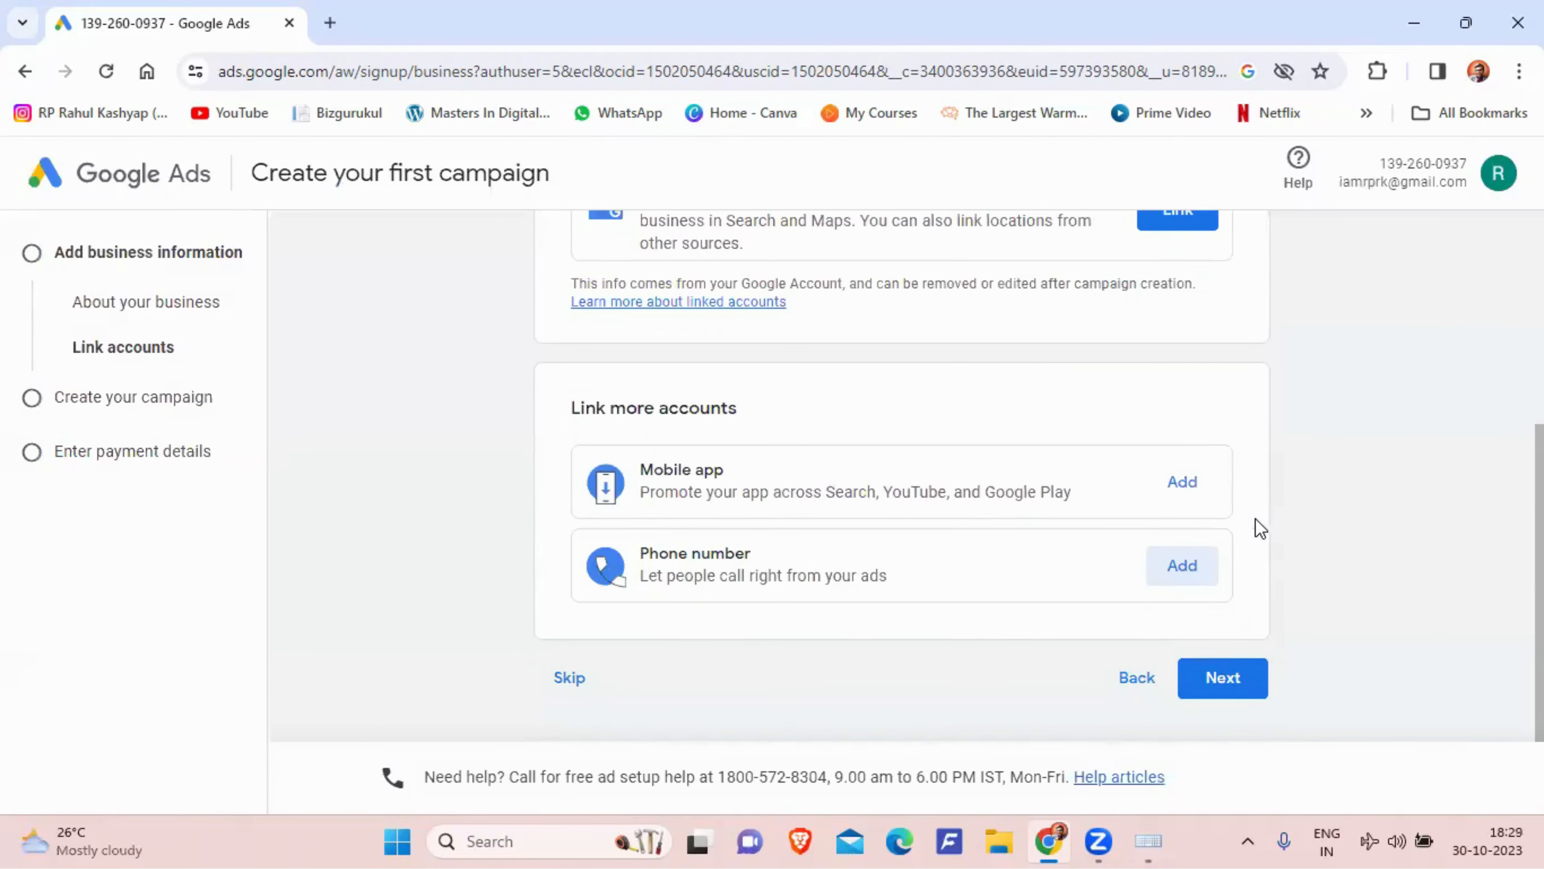
Pick 'Get more website sales or leads' as the campaign goal and continue.
{"action": "left_click", "coordinate": [1224, 678]}
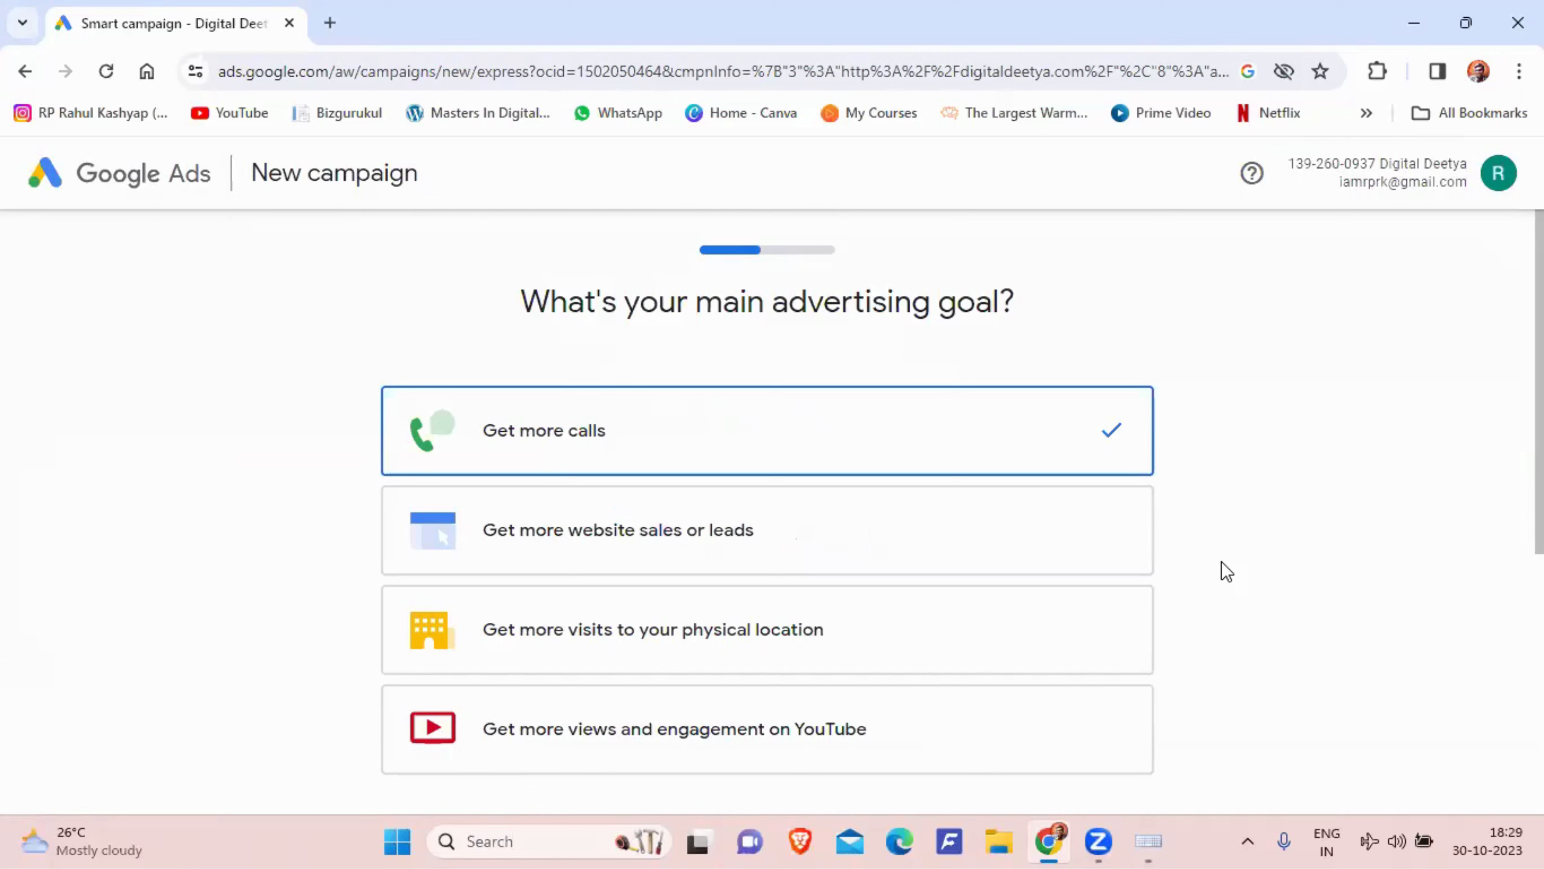
{"action": "scroll", "coordinate": [1226, 572], "scroll_direction": "down", "scroll_amount": 2}
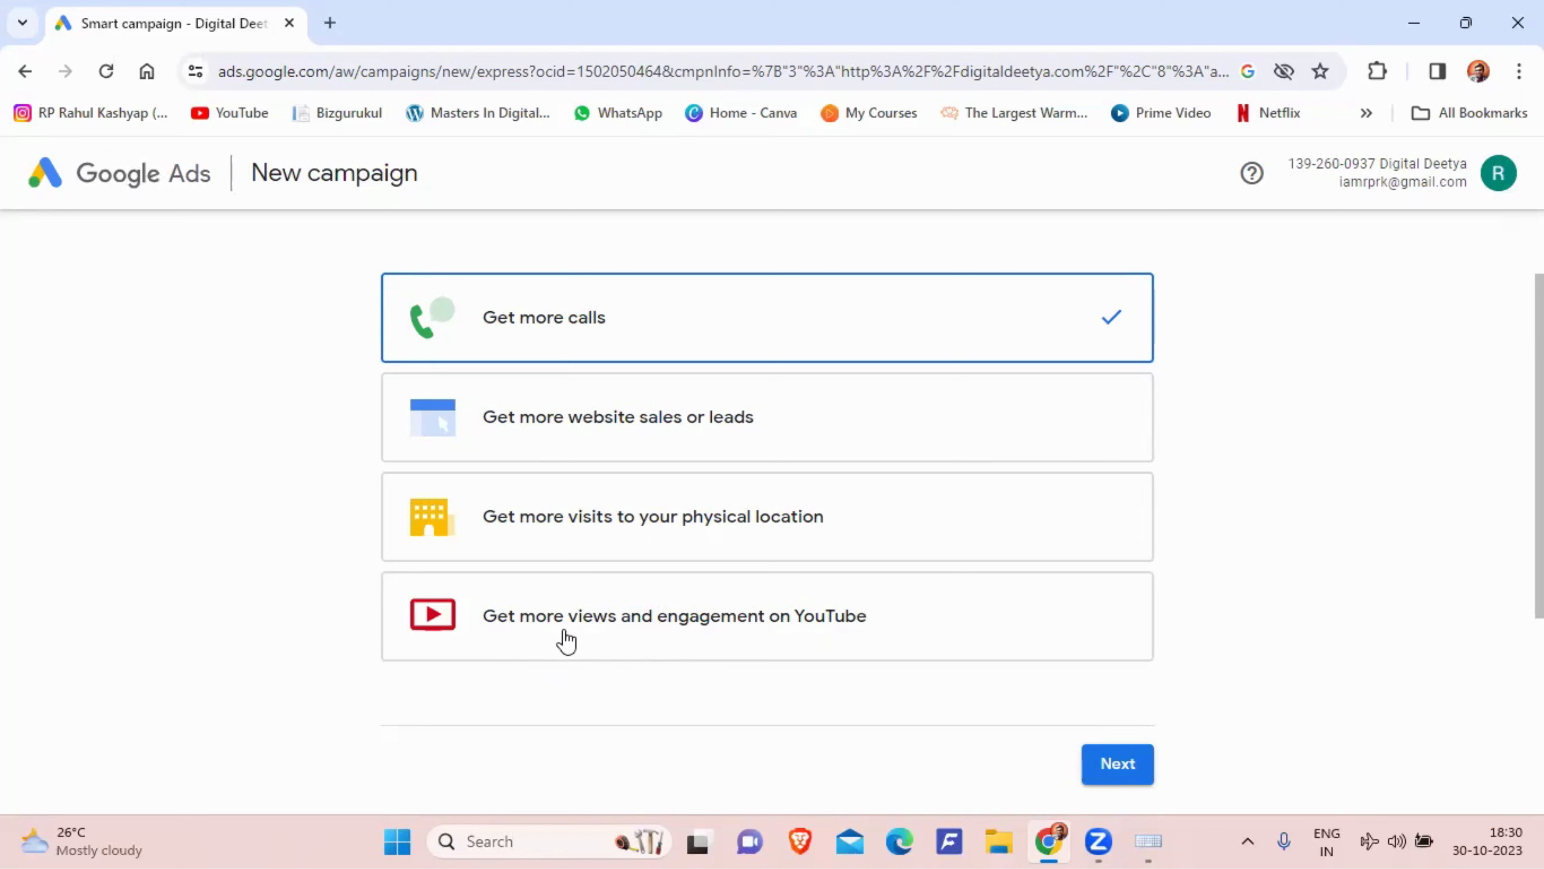
{"action": "left_click", "coordinate": [750, 444]}
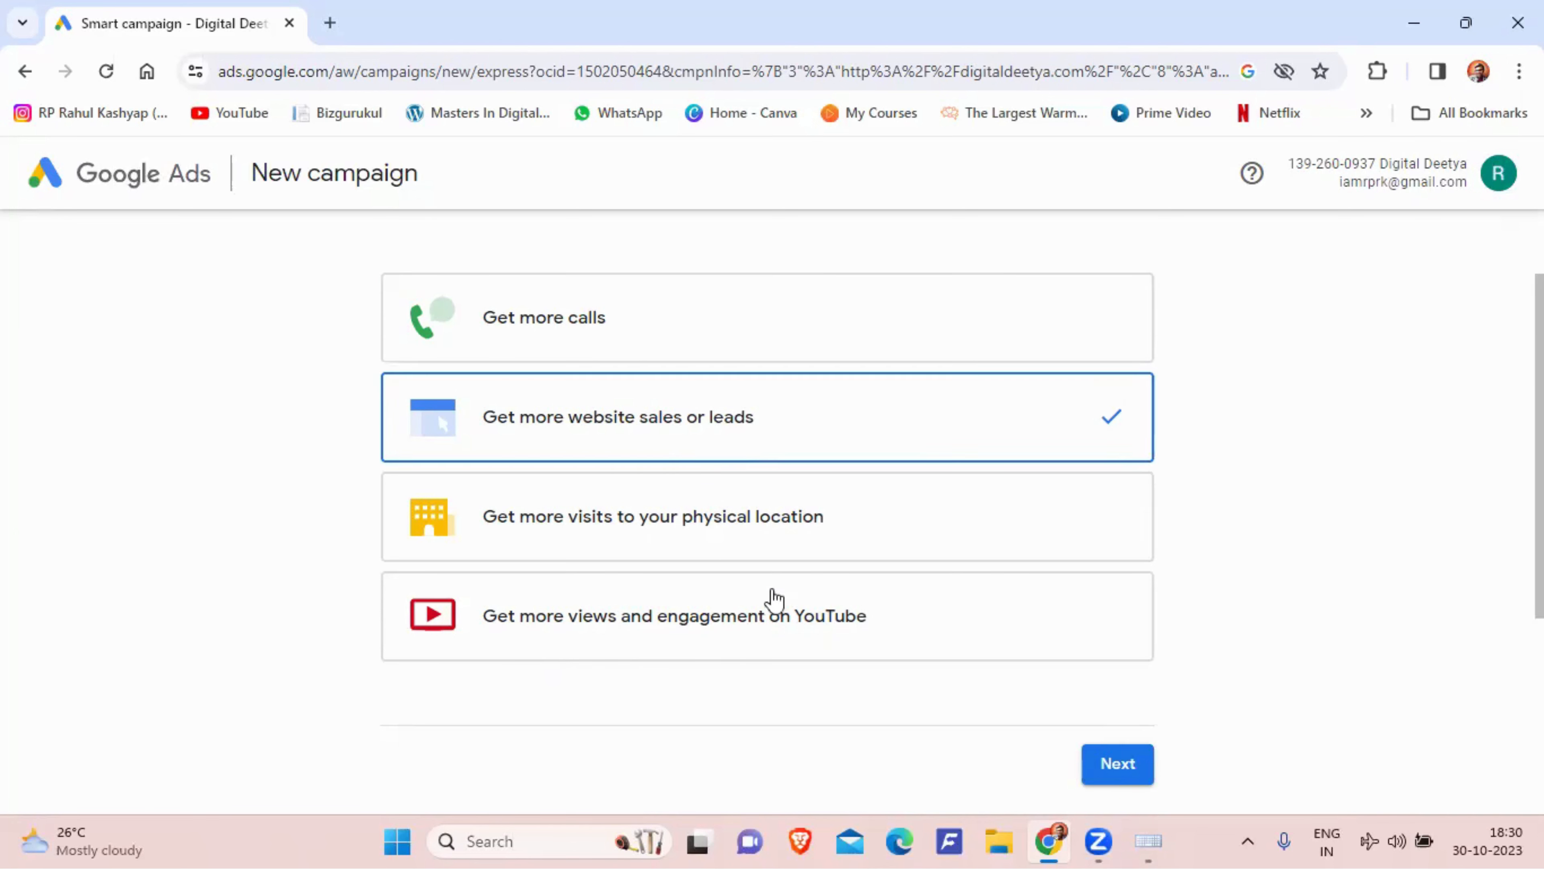
{"action": "left_click", "coordinate": [1119, 764]}
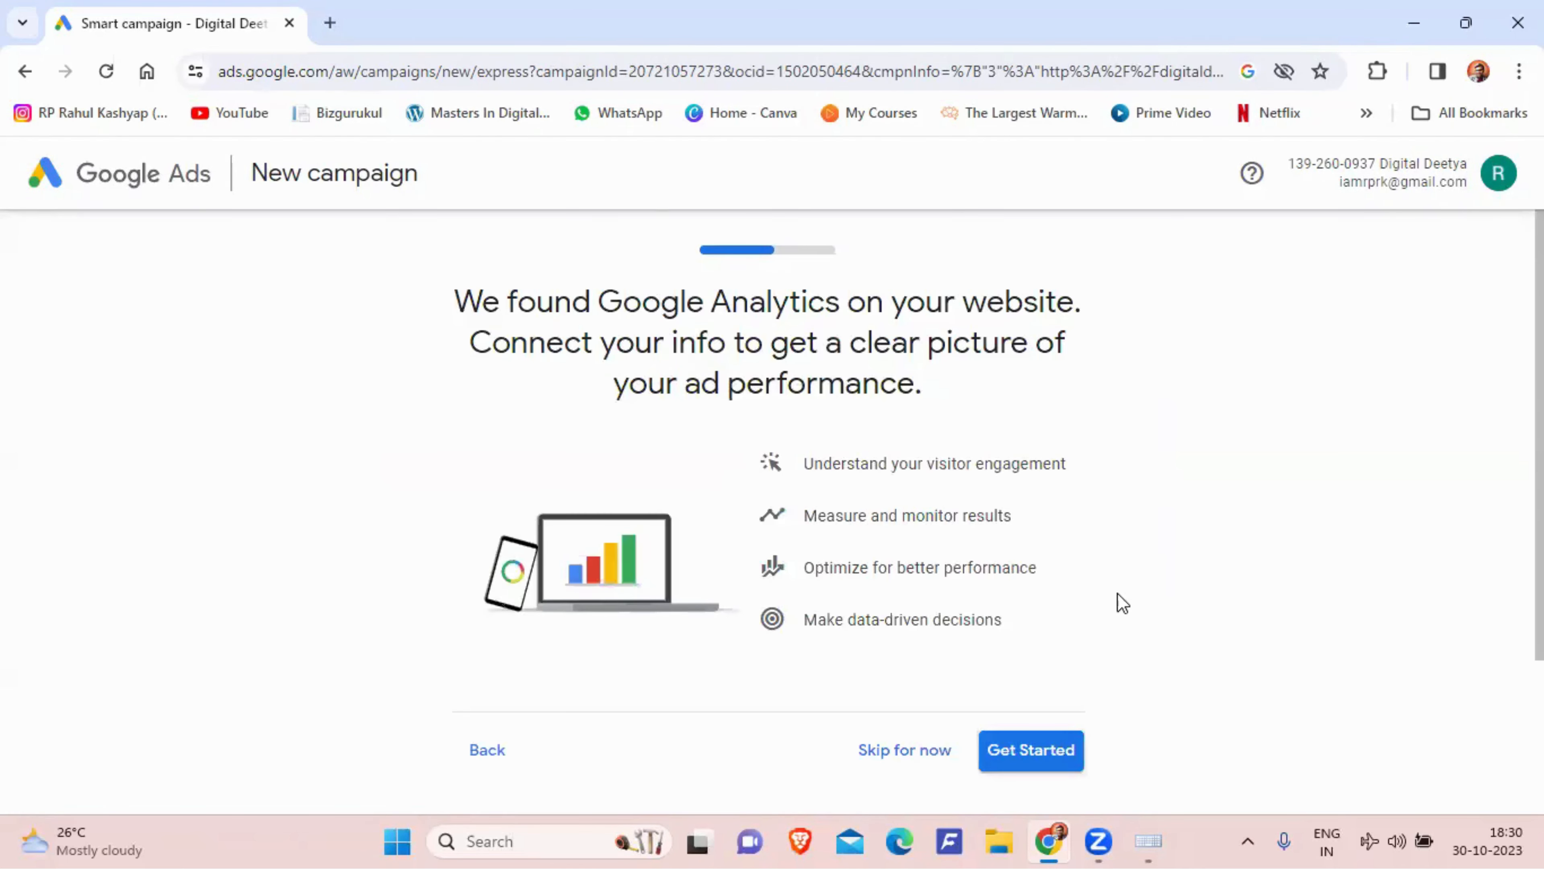
Choose 'Skip for now' for Google Analytics and confirm skipping in the dialog.
{"action": "scroll", "coordinate": [1118, 587], "scroll_direction": "down", "scroll_amount": 3}
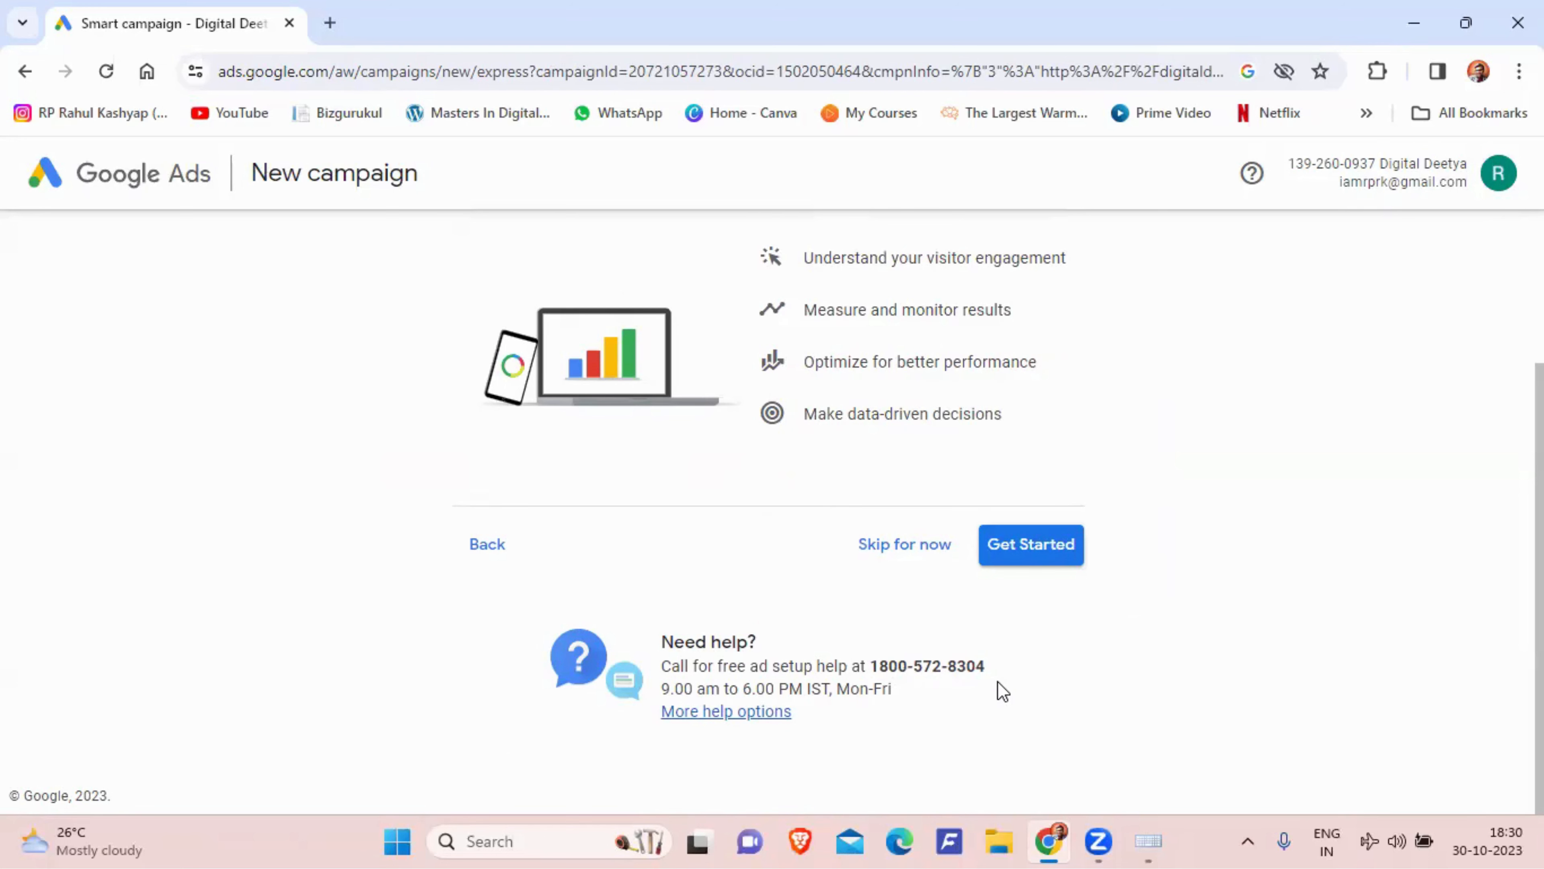
{"action": "scroll", "coordinate": [997, 681], "scroll_direction": "up", "scroll_amount": 3}
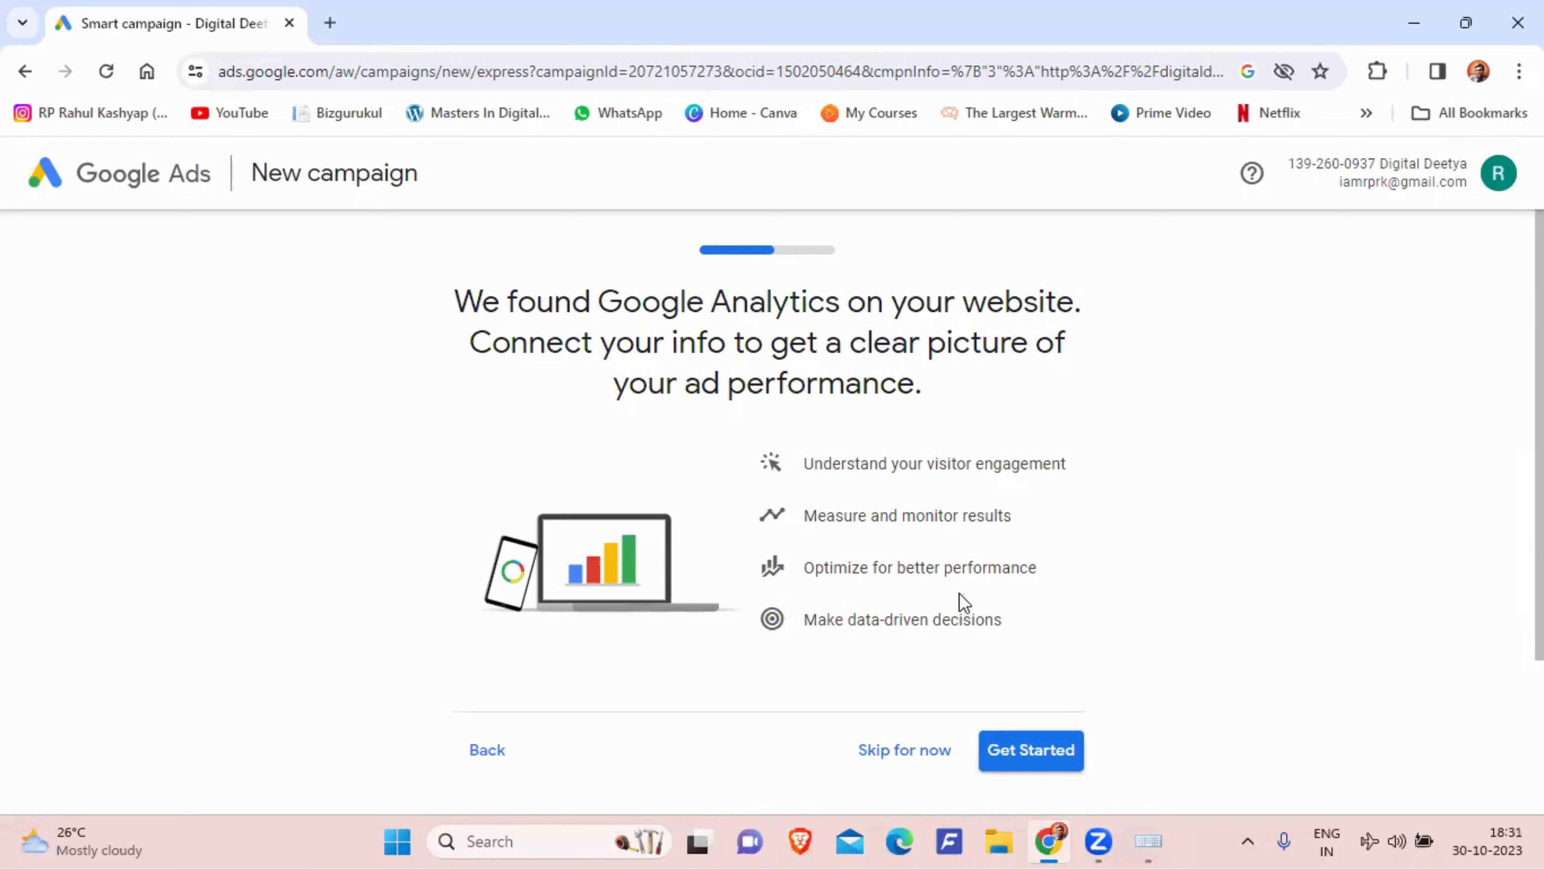
{"action": "left_click", "coordinate": [882, 751]}
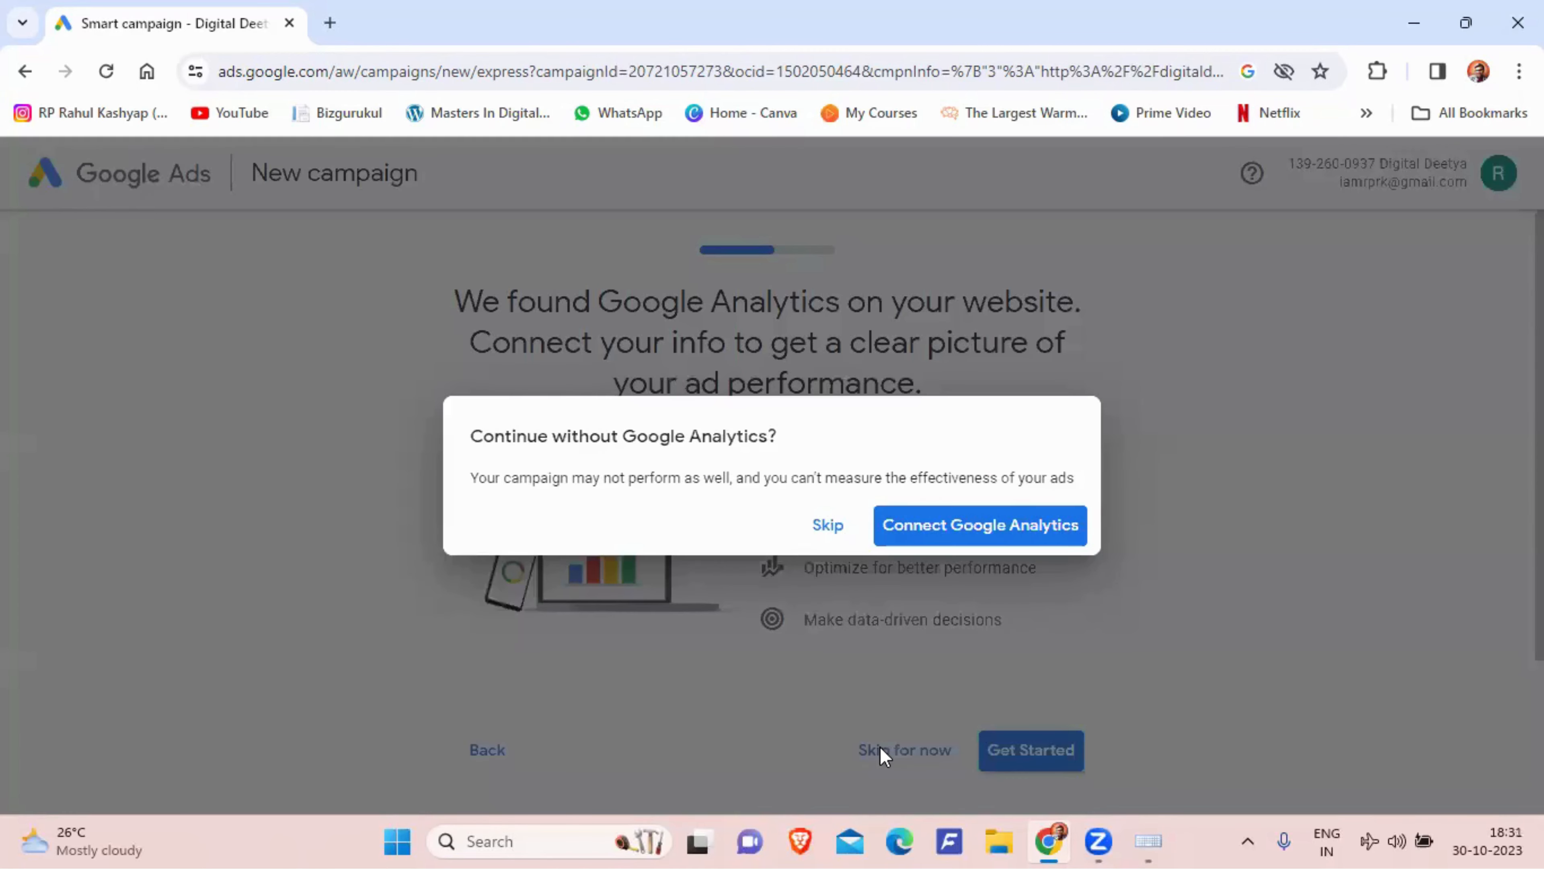
{"action": "left_click", "coordinate": [826, 526]}
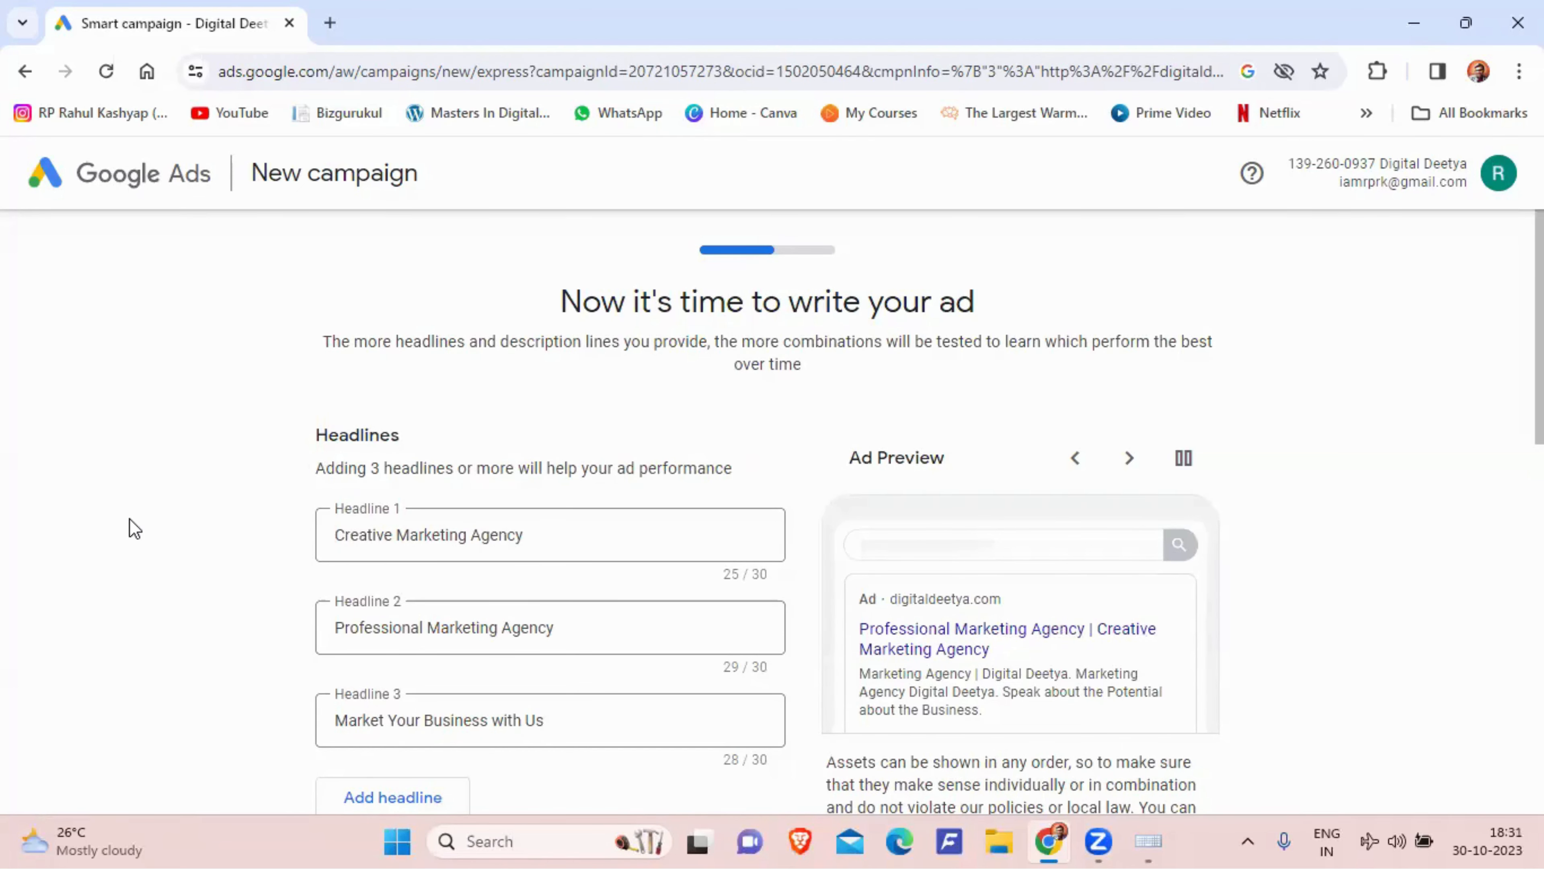
Review the suggested headlines and descriptions, then enter the business phone number.
{"action": "scroll", "coordinate": [135, 528], "scroll_direction": "down", "scroll_amount": 2}
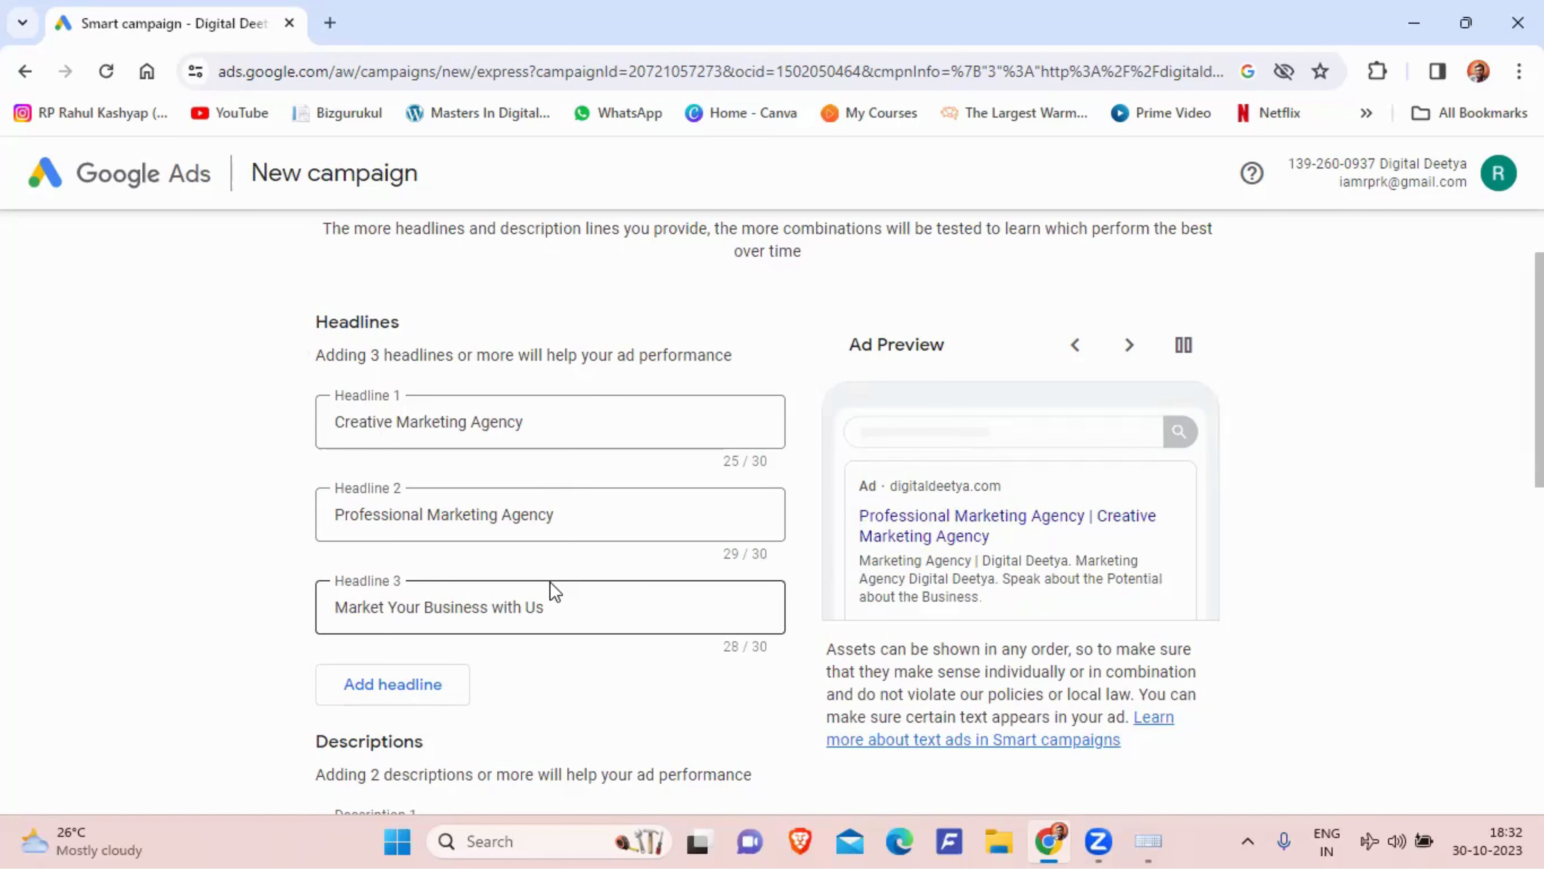
{"action": "scroll", "coordinate": [551, 582], "scroll_direction": "down", "scroll_amount": 5}
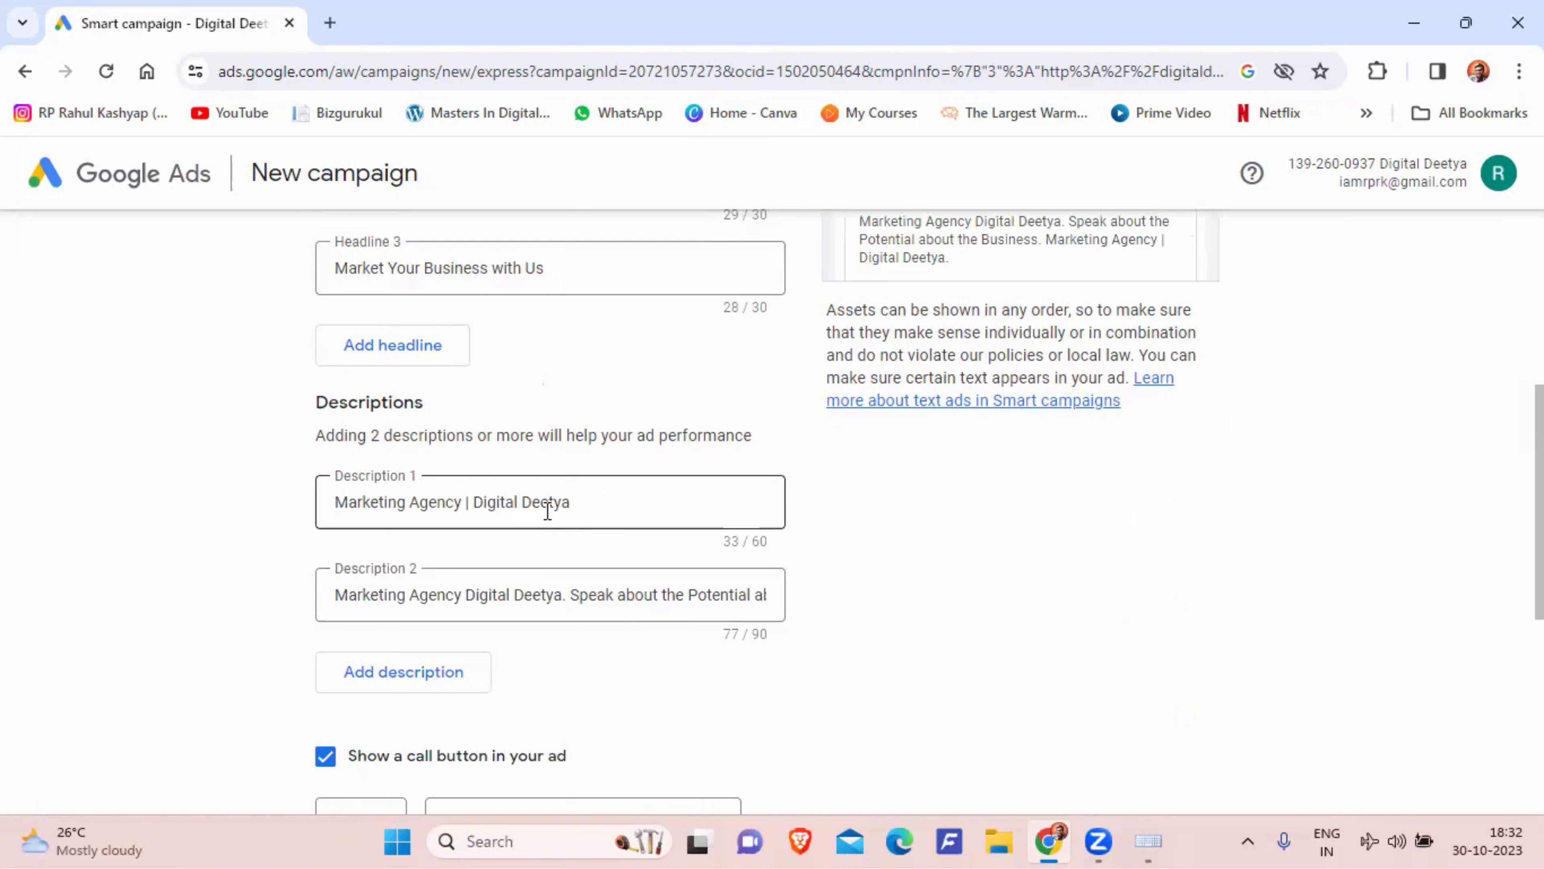
{"action": "scroll", "coordinate": [1007, 657], "scroll_direction": "up", "scroll_amount": 3}
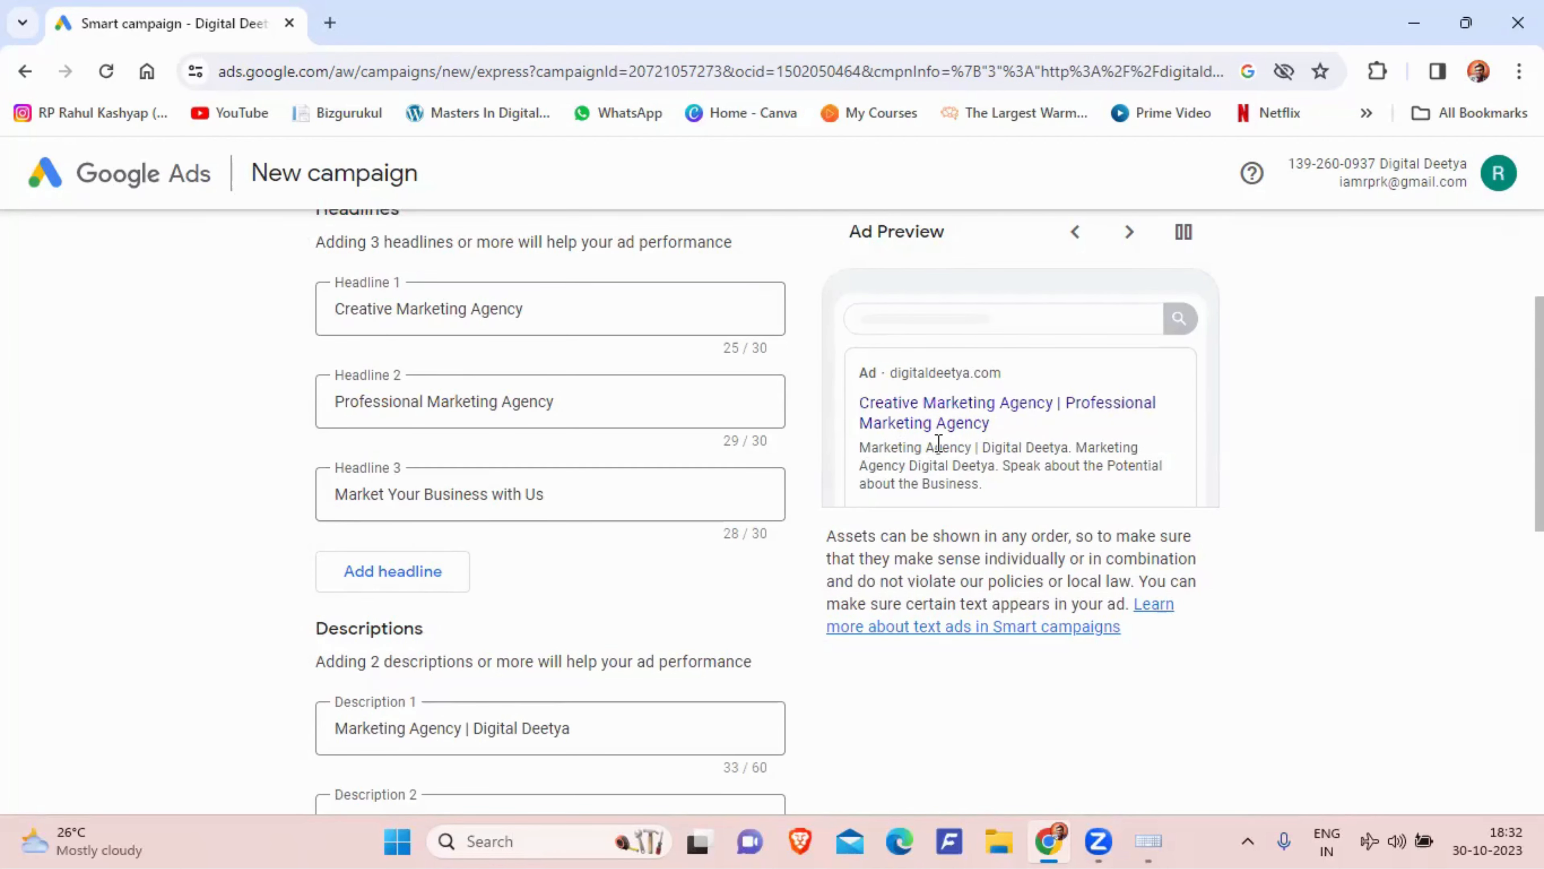
{"action": "scroll", "coordinate": [938, 447], "scroll_direction": "down", "scroll_amount": 5}
{"action": "scroll", "coordinate": [941, 454], "scroll_direction": "down", "scroll_amount": 3}
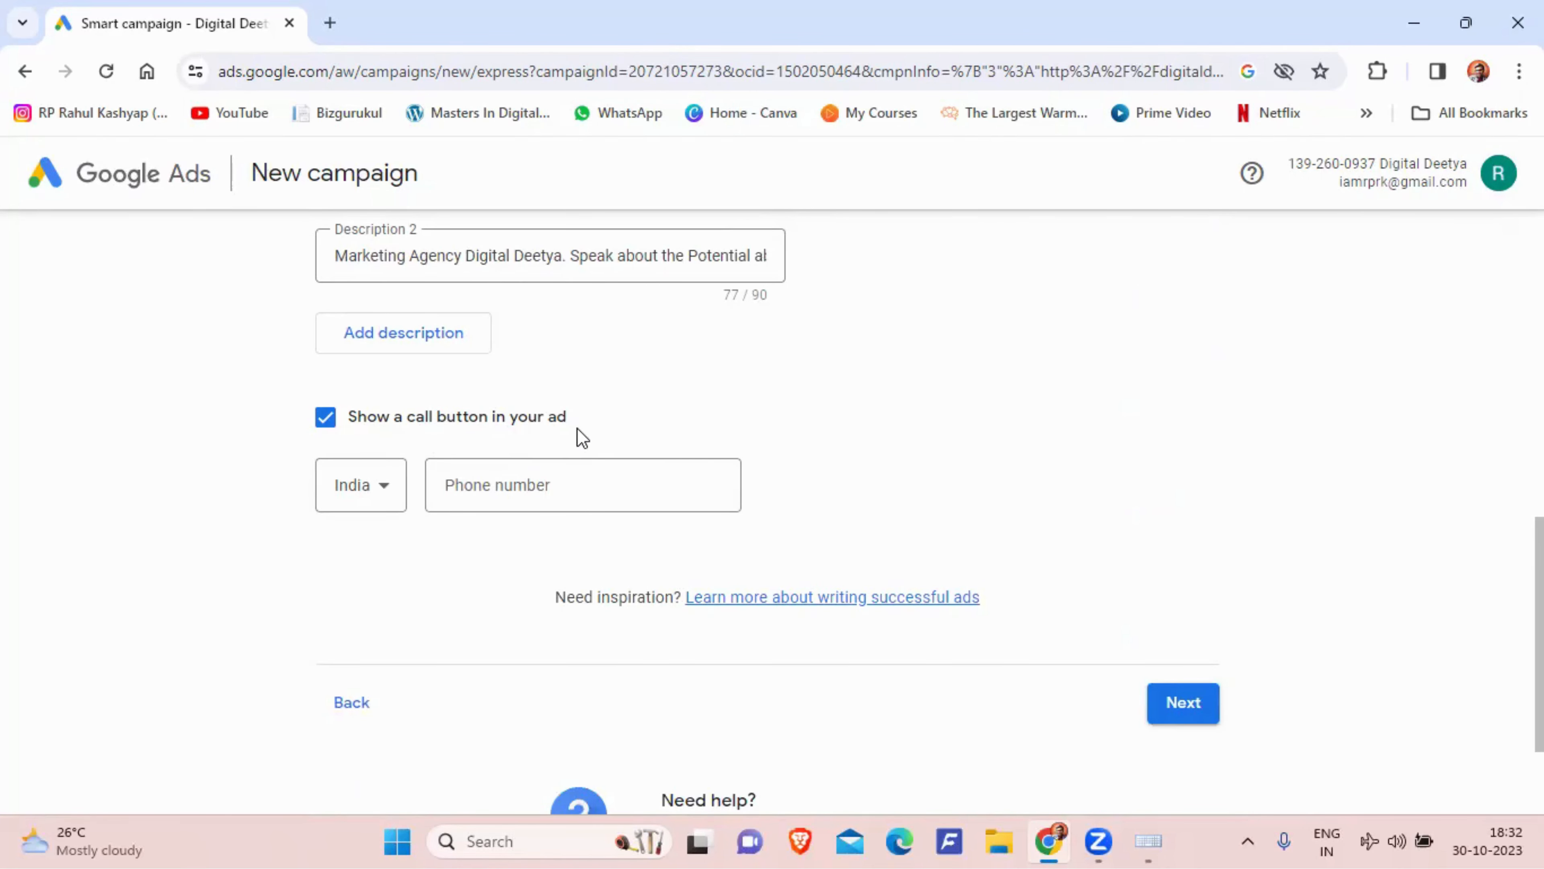
{"action": "scroll", "coordinate": [608, 470], "scroll_direction": "up", "scroll_amount": 3}
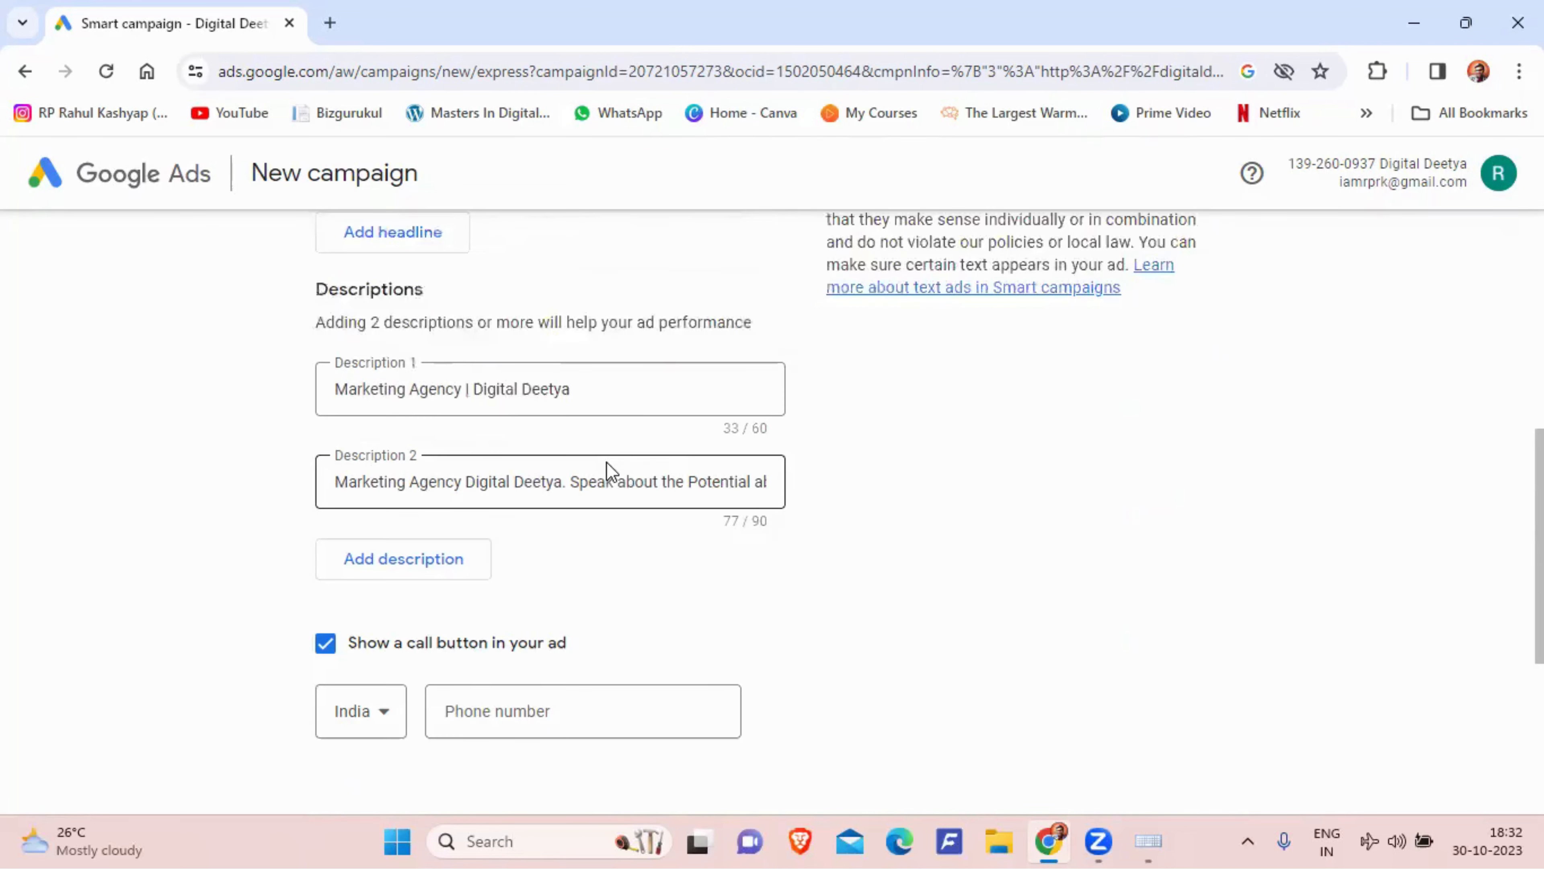
{"action": "scroll", "coordinate": [610, 471], "scroll_direction": "up", "scroll_amount": 3}
{"action": "scroll", "coordinate": [609, 472], "scroll_direction": "down", "scroll_amount": 3}
{"action": "scroll", "coordinate": [610, 473], "scroll_direction": "down", "scroll_amount": 2}
{"action": "left_click", "coordinate": [610, 597]}
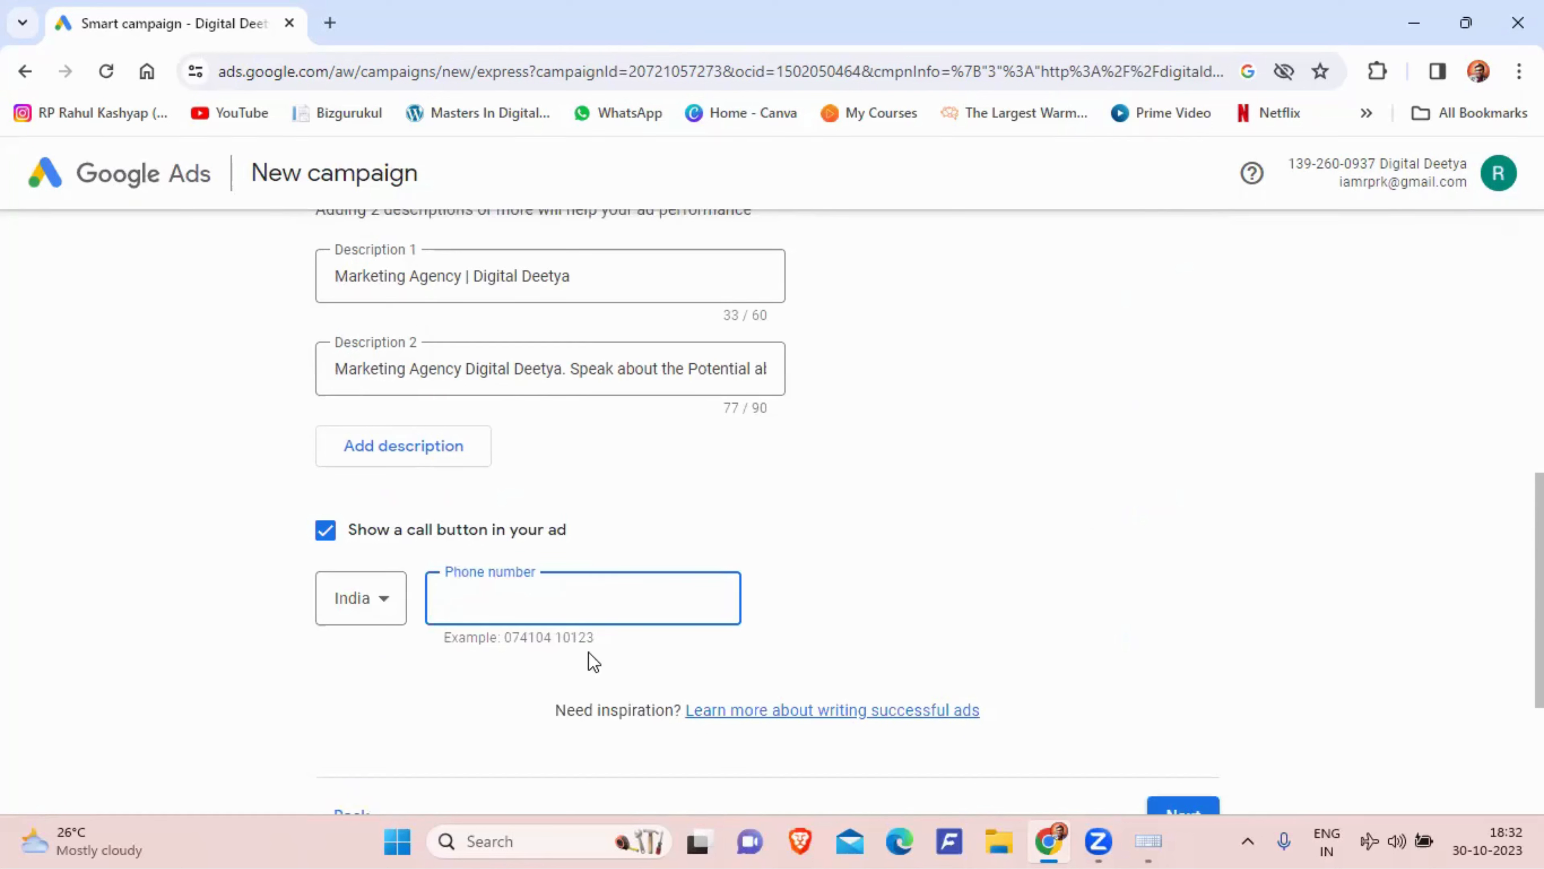
{"action": "left_click", "coordinate": [605, 654]}
{"action": "left_click", "coordinate": [526, 601]}
{"action": "left_click", "coordinate": [1149, 840]}
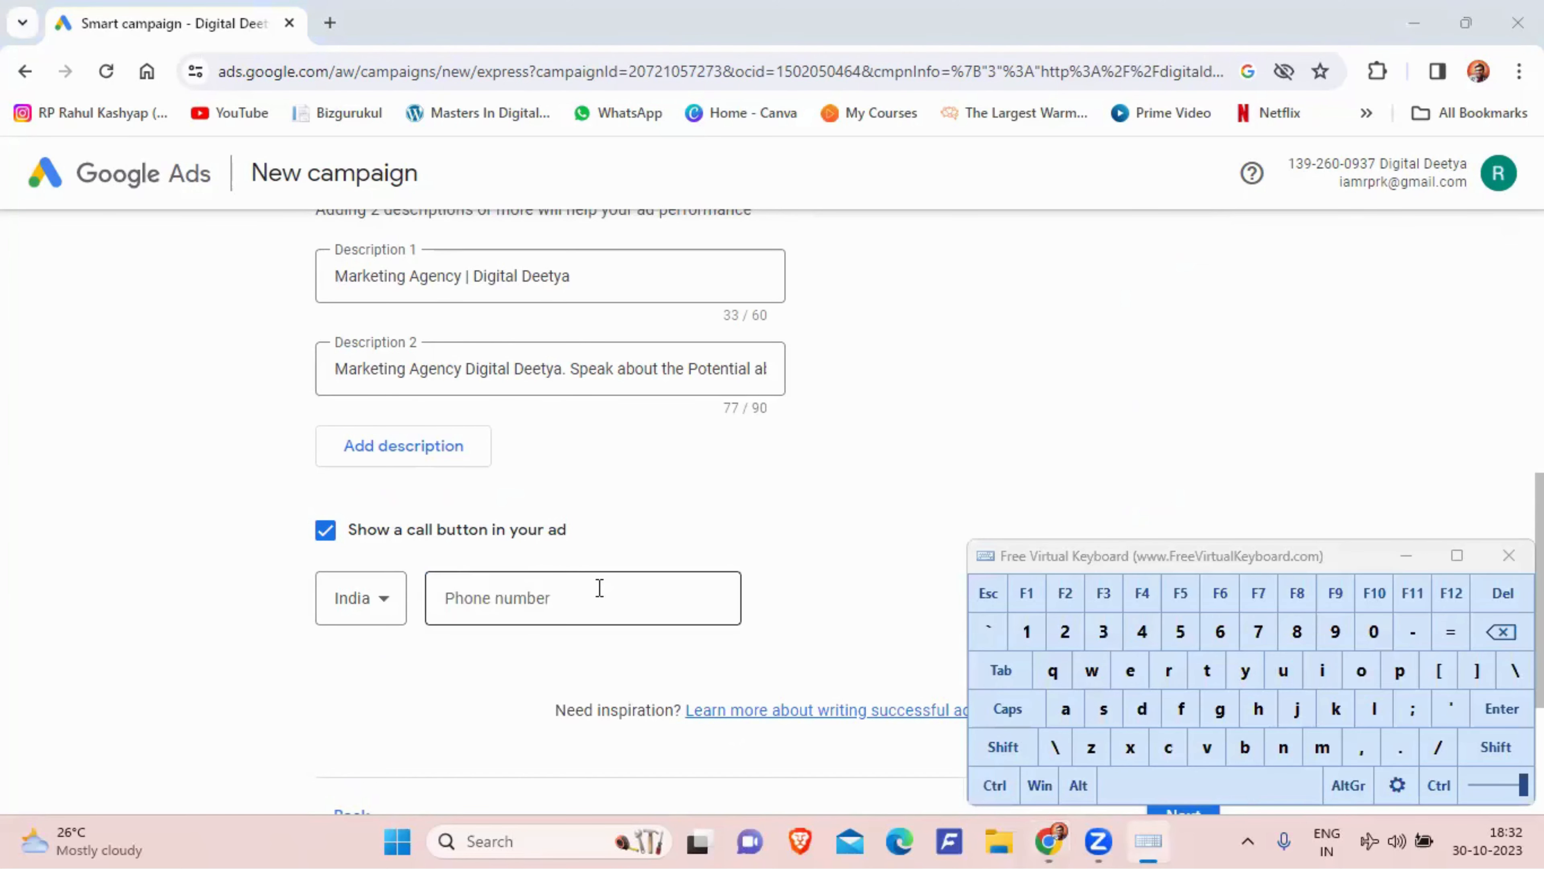
{"action": "left_click", "coordinate": [600, 588]}
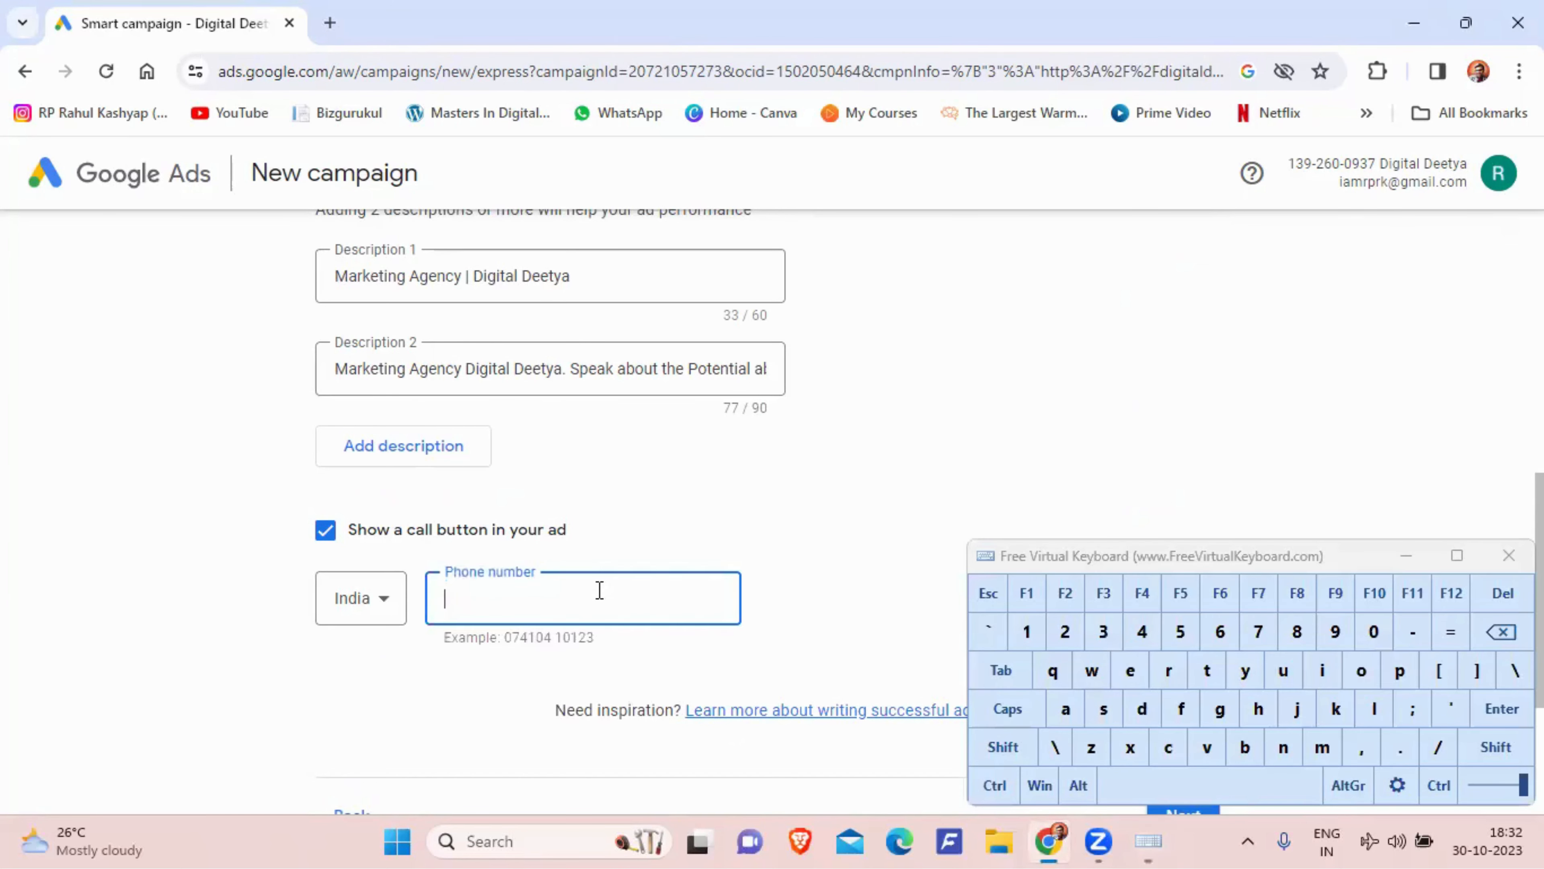
{"action": "left_click", "coordinate": [1262, 636]}
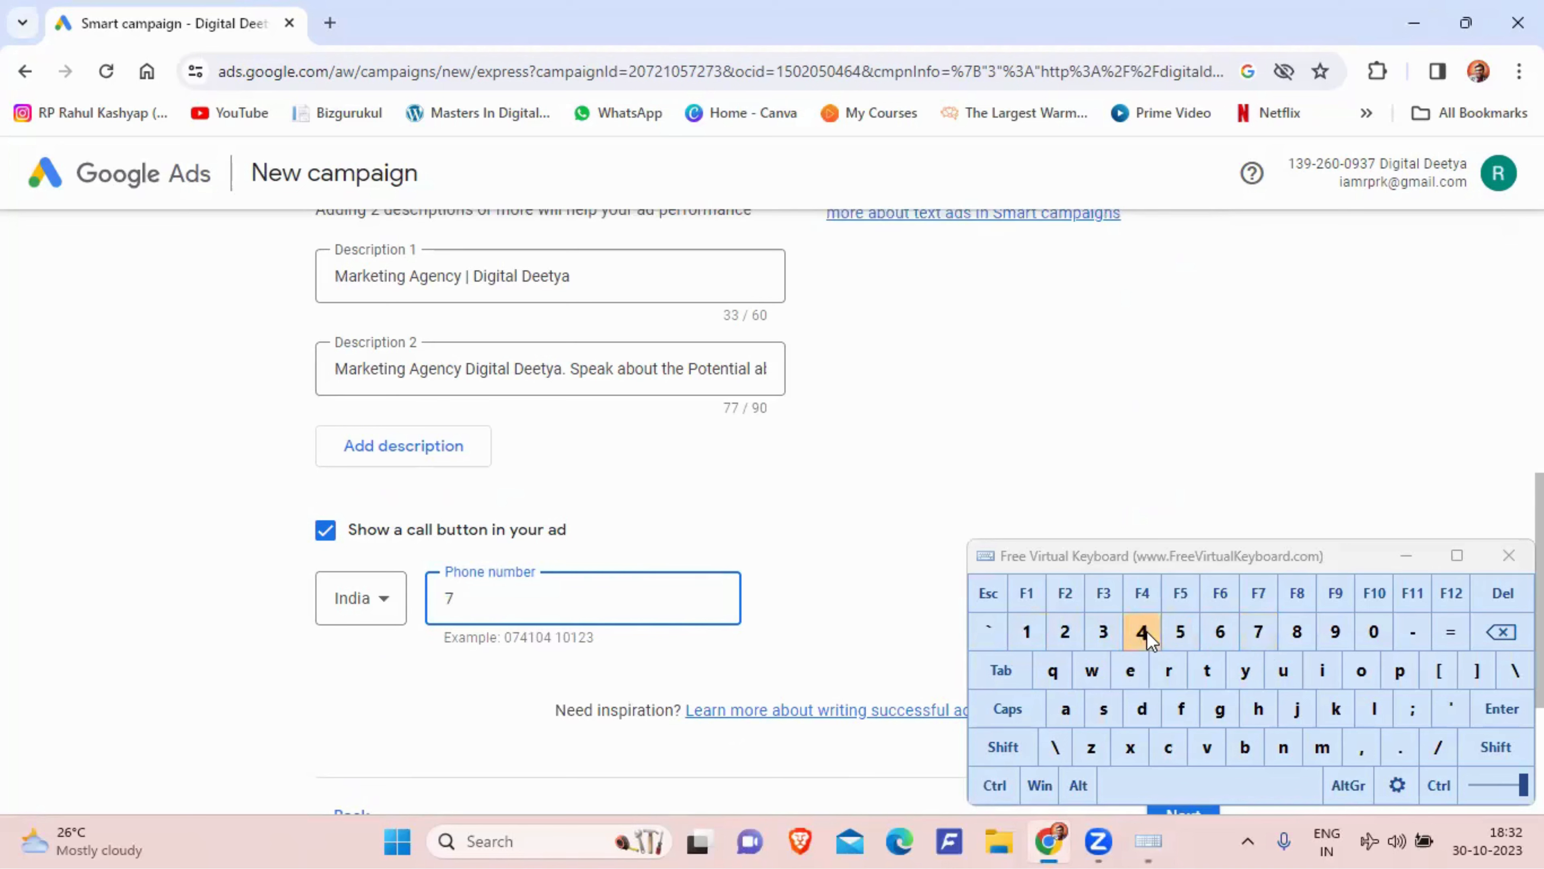
{"action": "left_click", "coordinate": [1142, 635]}
{"action": "left_click", "coordinate": [1041, 642]}
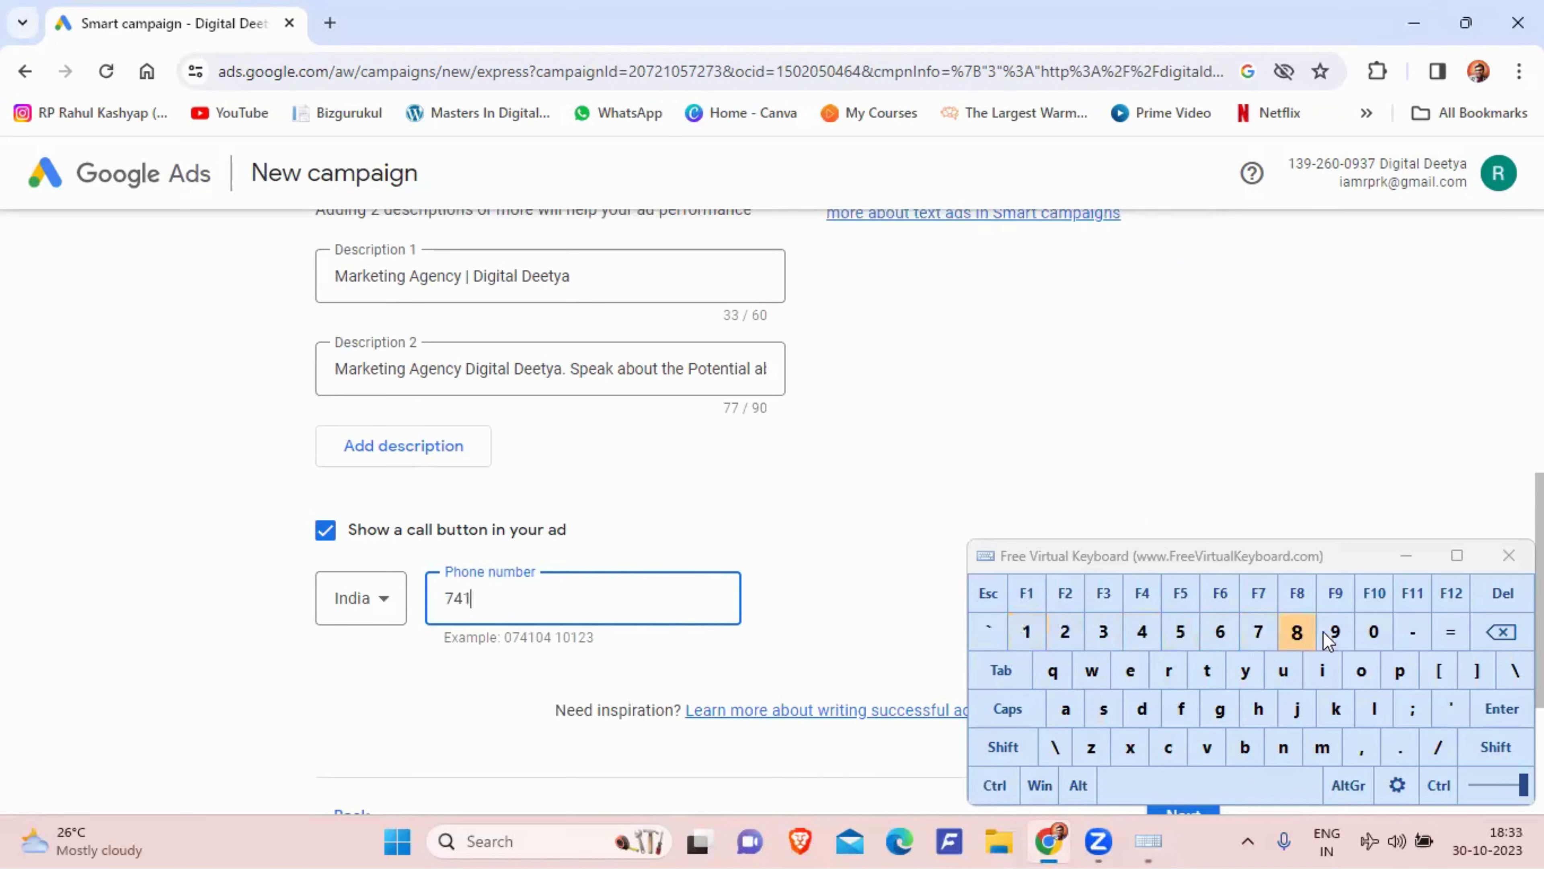
{"action": "left_click", "coordinate": [1373, 633]}
{"action": "left_click", "coordinate": [1143, 632]}
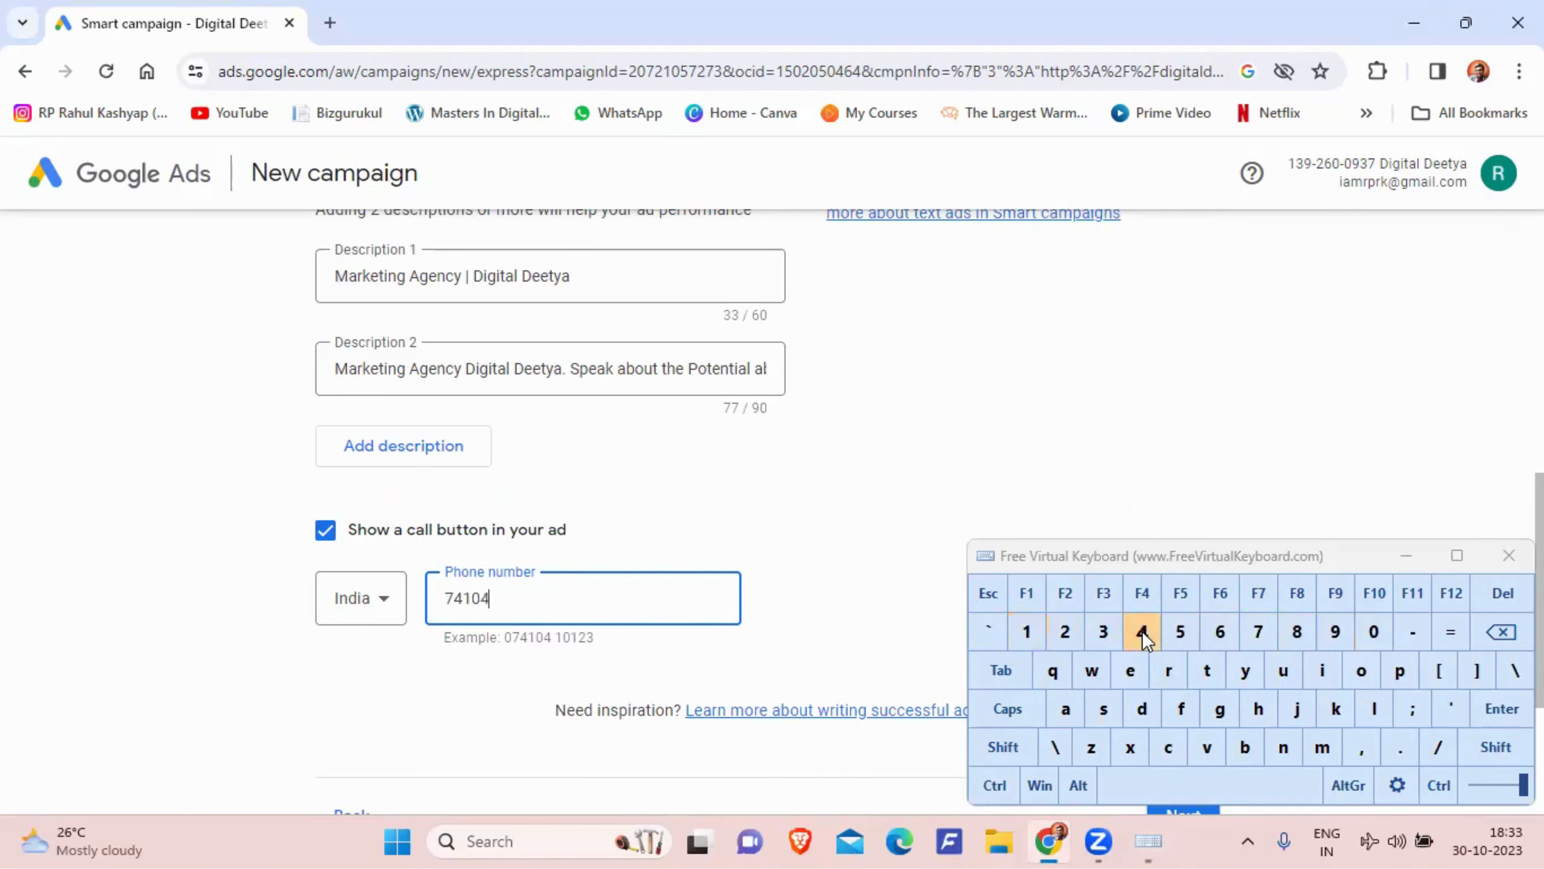
{"action": "left_click", "coordinate": [1027, 633]}
{"action": "left_click", "coordinate": [1374, 633]}
{"action": "left_click", "coordinate": [1028, 634]}
{"action": "left_click", "coordinate": [1060, 638]}
{"action": "left_click", "coordinate": [1103, 634]}
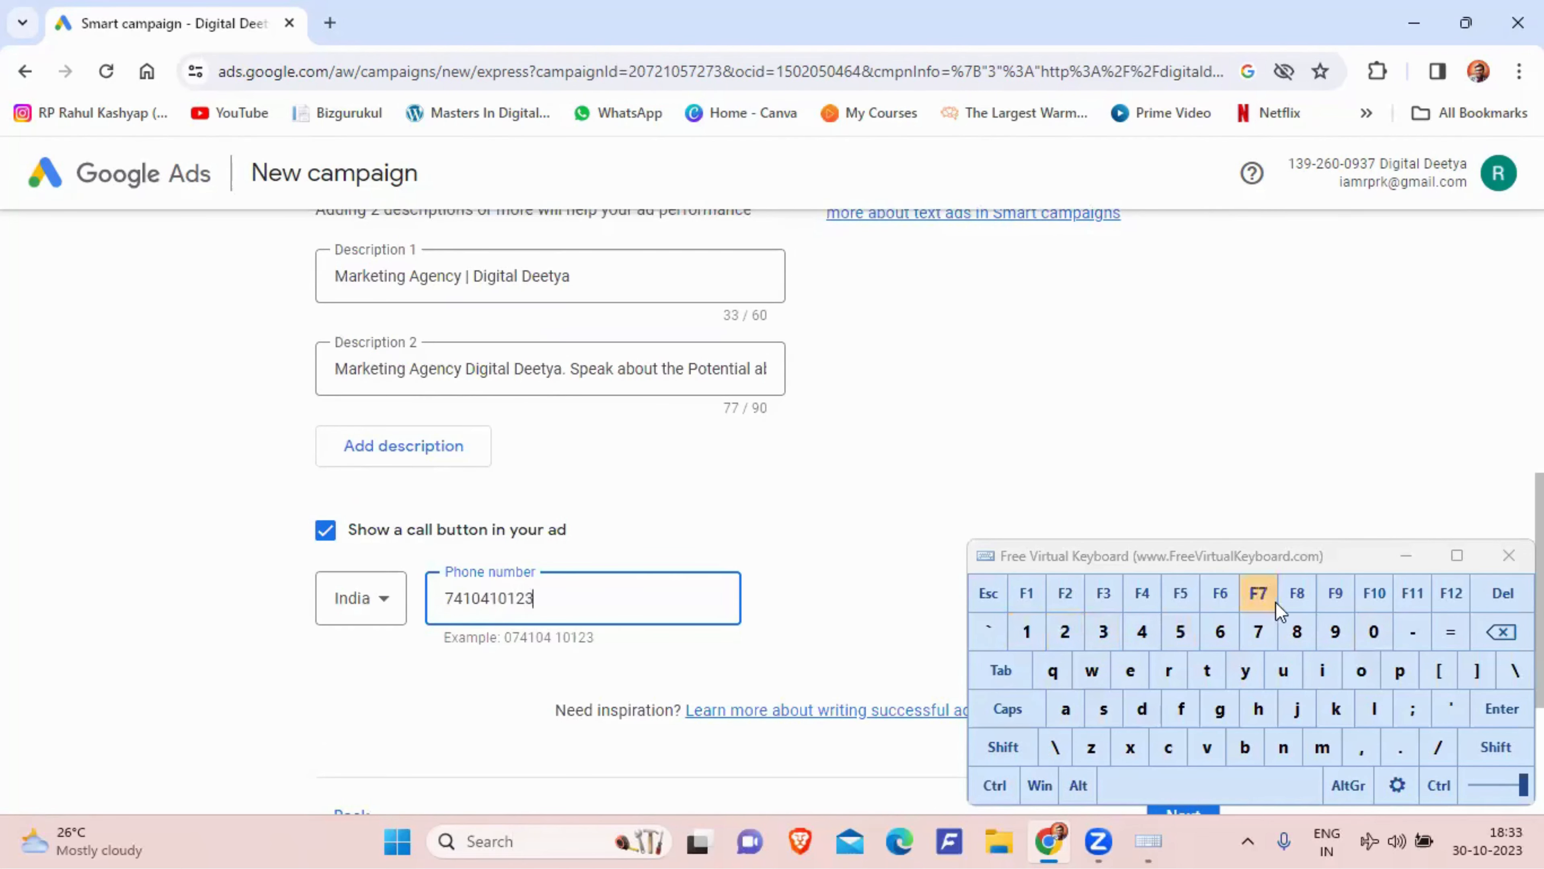
{"action": "left_click", "coordinate": [1408, 556]}
Uncheck 'Show a call button in your ad' and continue to keyword themes.
{"action": "scroll", "coordinate": [1036, 575], "scroll_direction": "up", "scroll_amount": 5}
{"action": "scroll", "coordinate": [1034, 578], "scroll_direction": "up", "scroll_amount": 2}
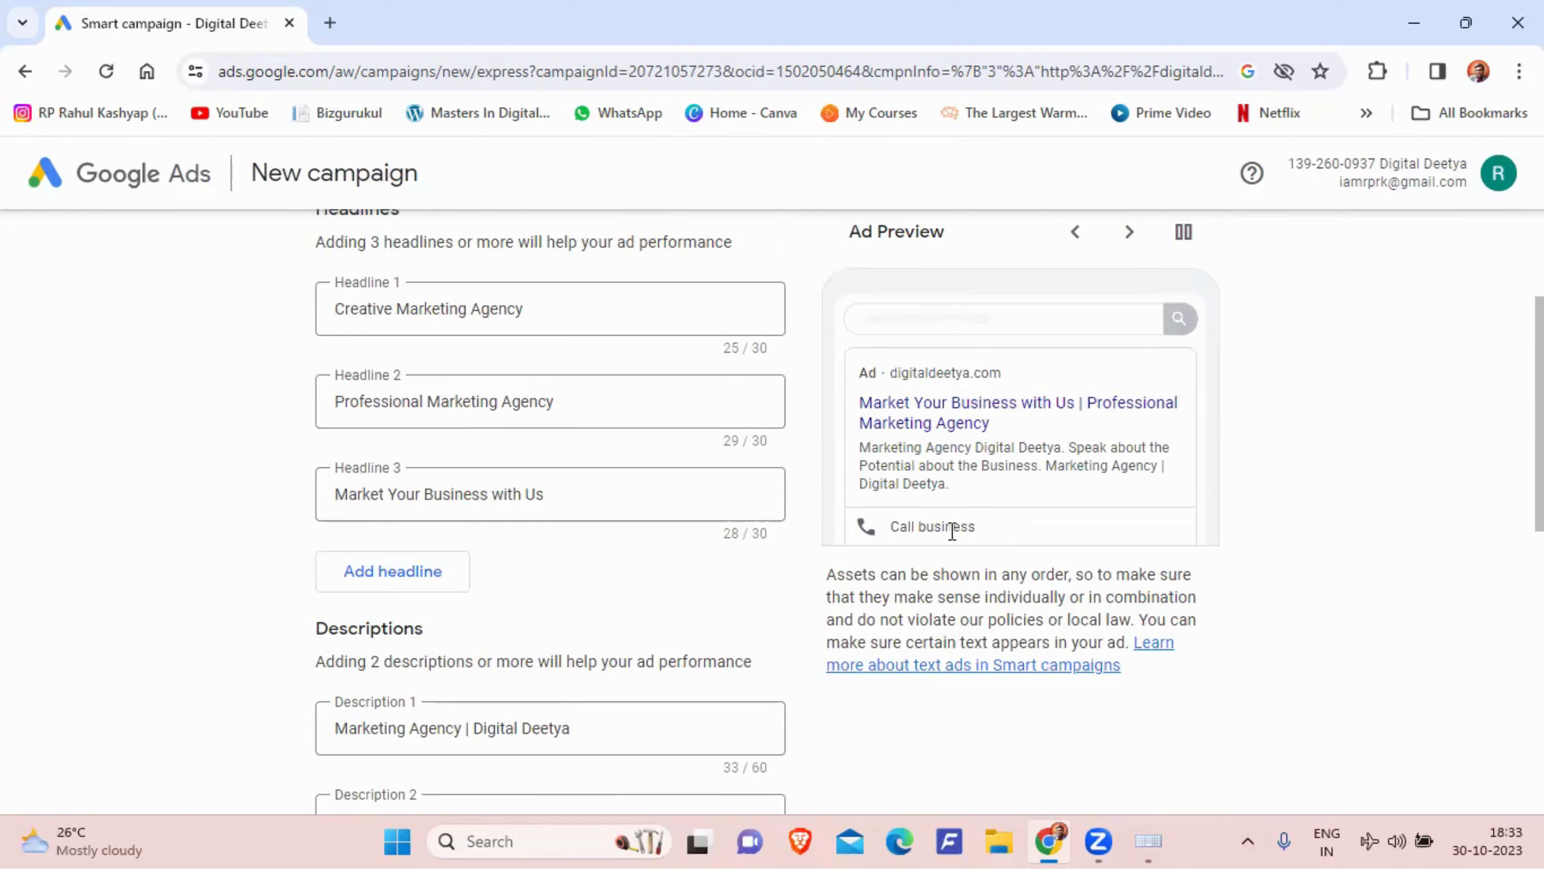
{"action": "scroll", "coordinate": [952, 530], "scroll_direction": "down", "scroll_amount": 8}
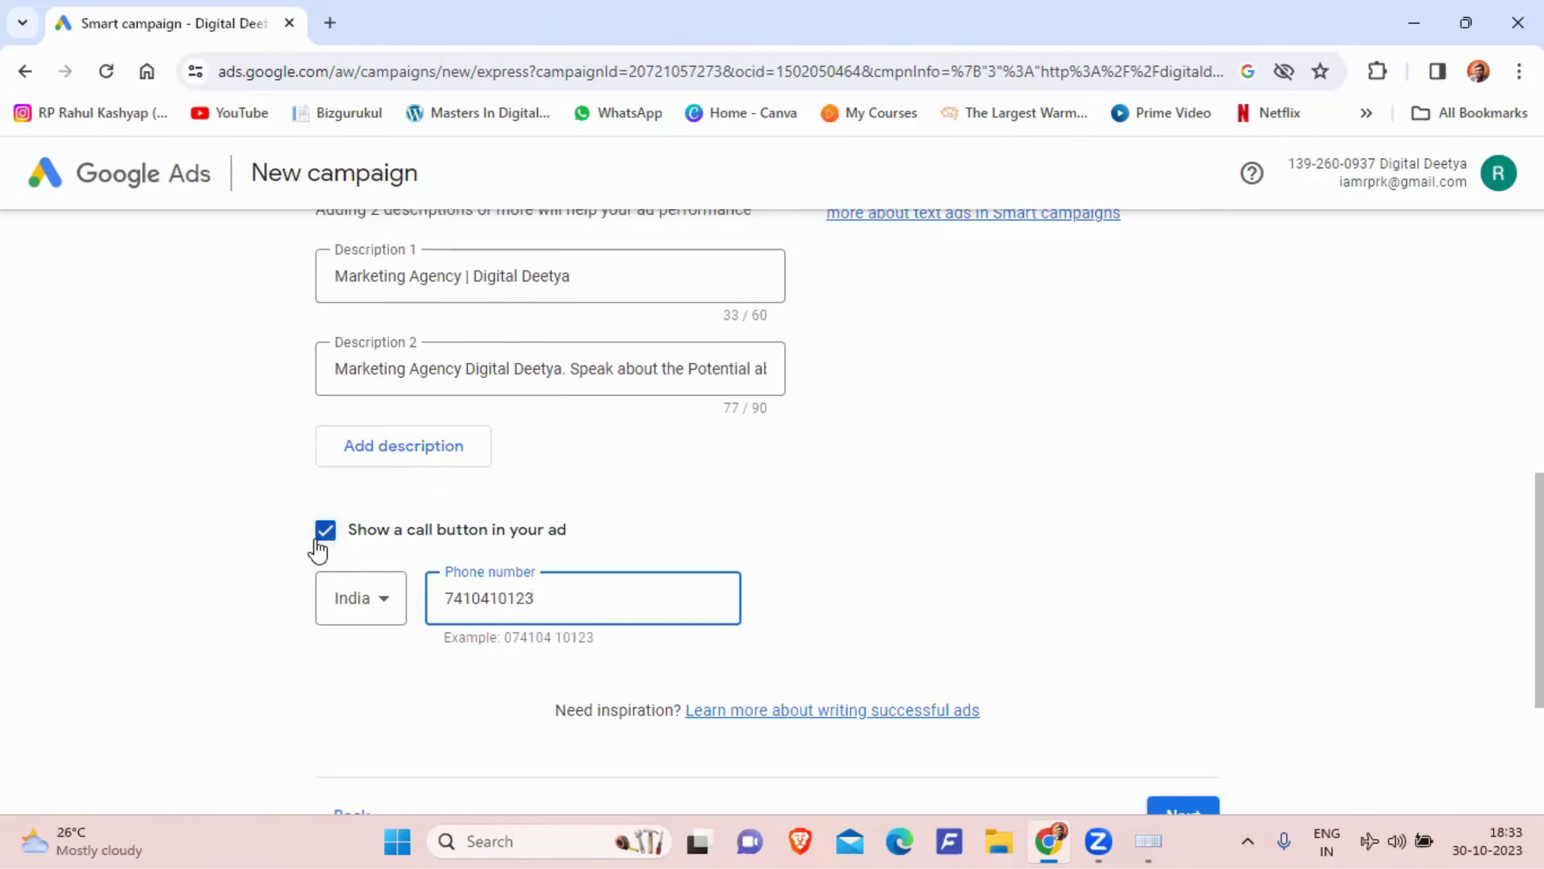
{"action": "left_click", "coordinate": [322, 535]}
{"action": "scroll", "coordinate": [975, 569], "scroll_direction": "up", "scroll_amount": 6}
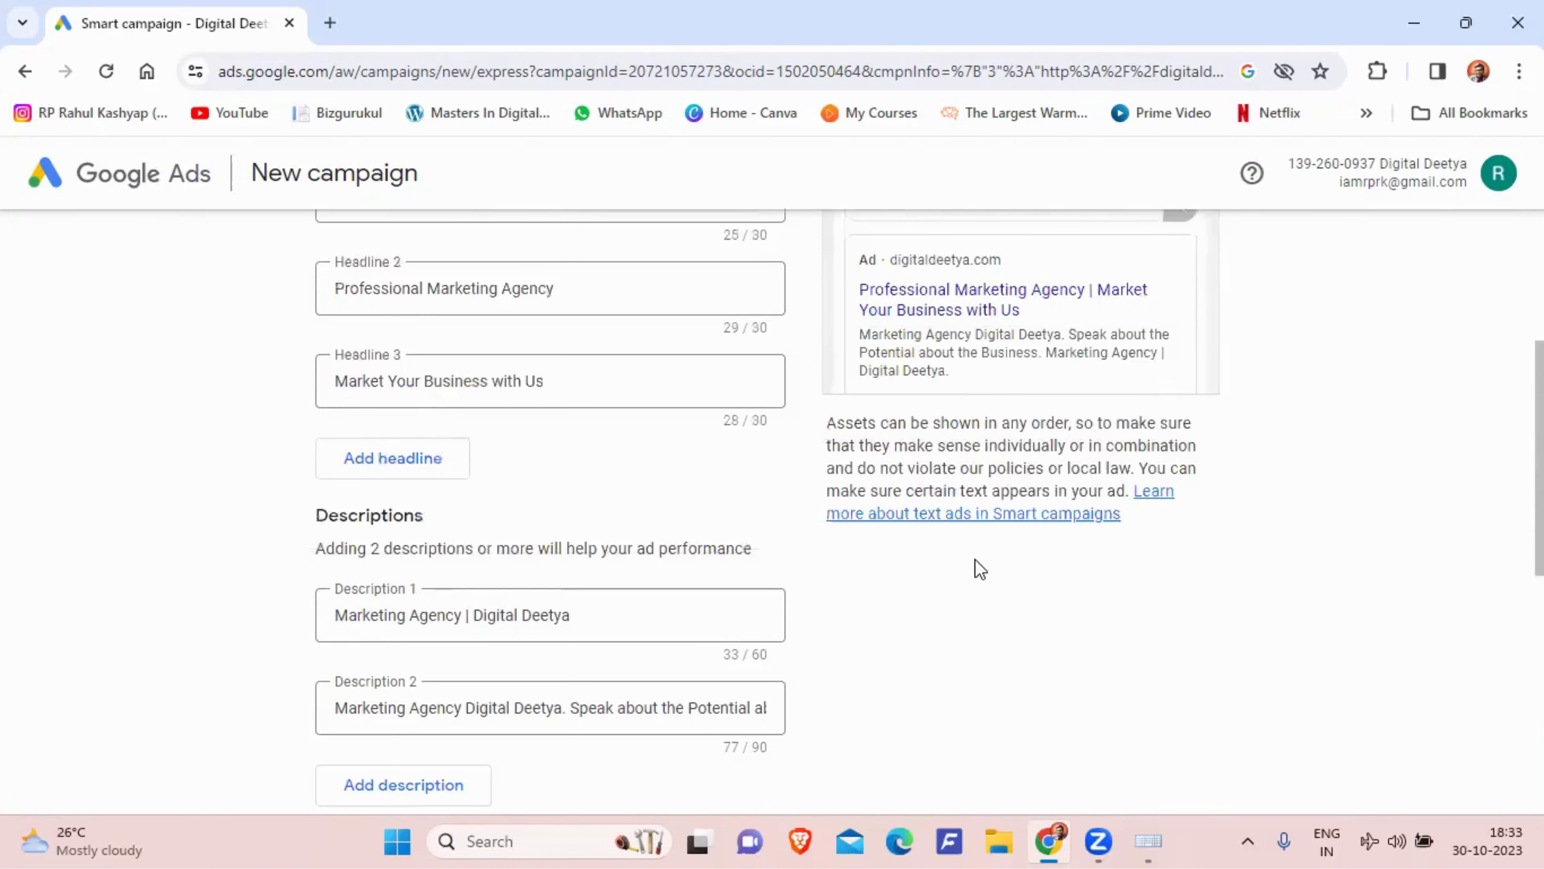
{"action": "scroll", "coordinate": [868, 660], "scroll_direction": "up", "scroll_amount": 2}
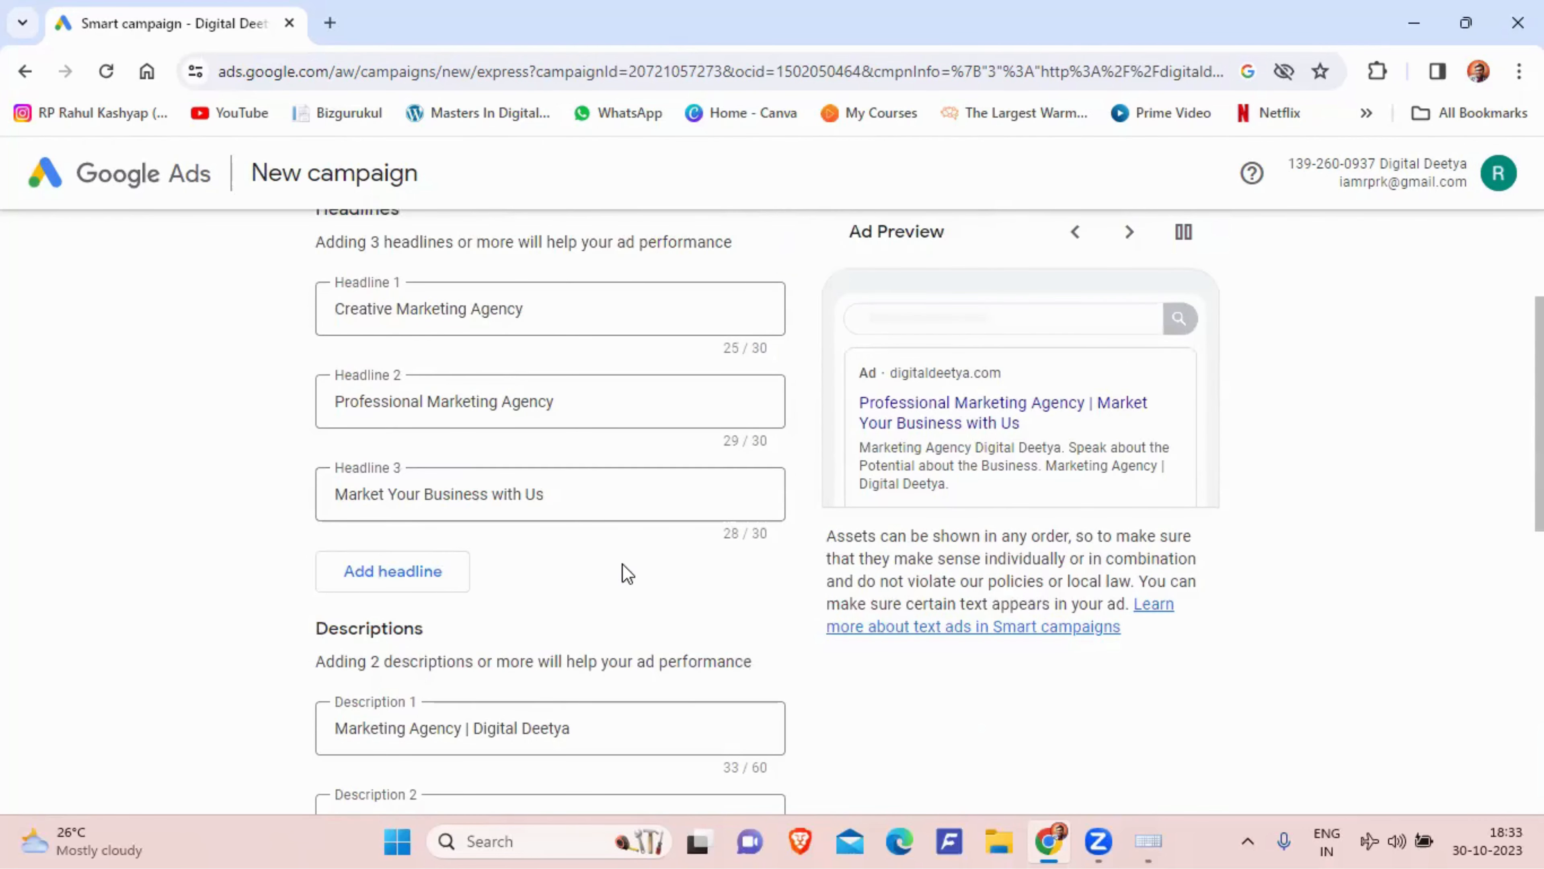
{"action": "scroll", "coordinate": [624, 572], "scroll_direction": "down", "scroll_amount": 10}
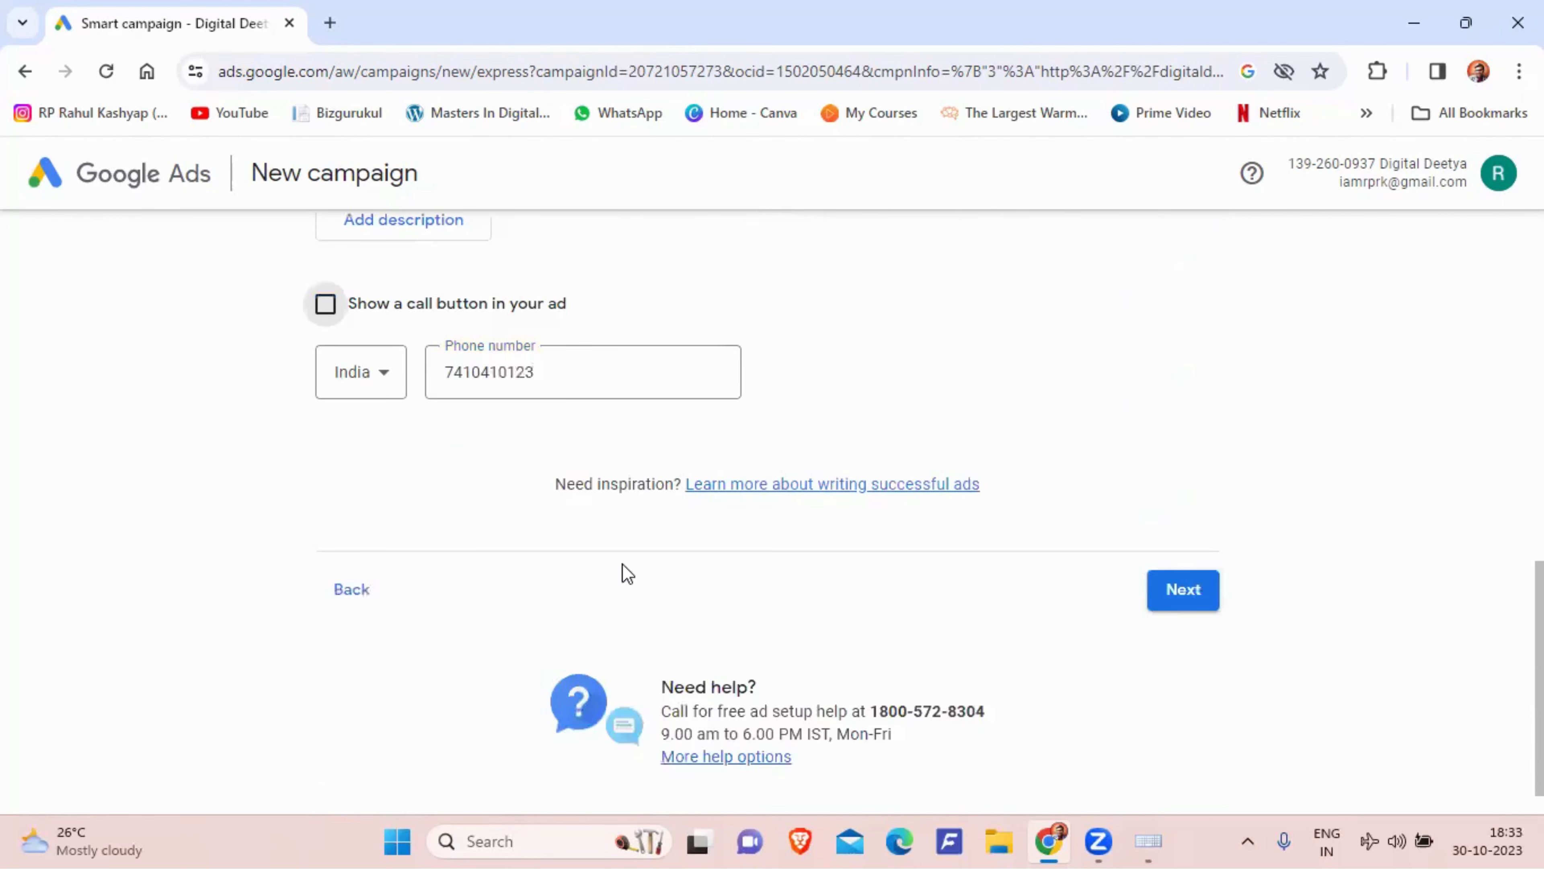
{"action": "left_click", "coordinate": [1170, 590]}
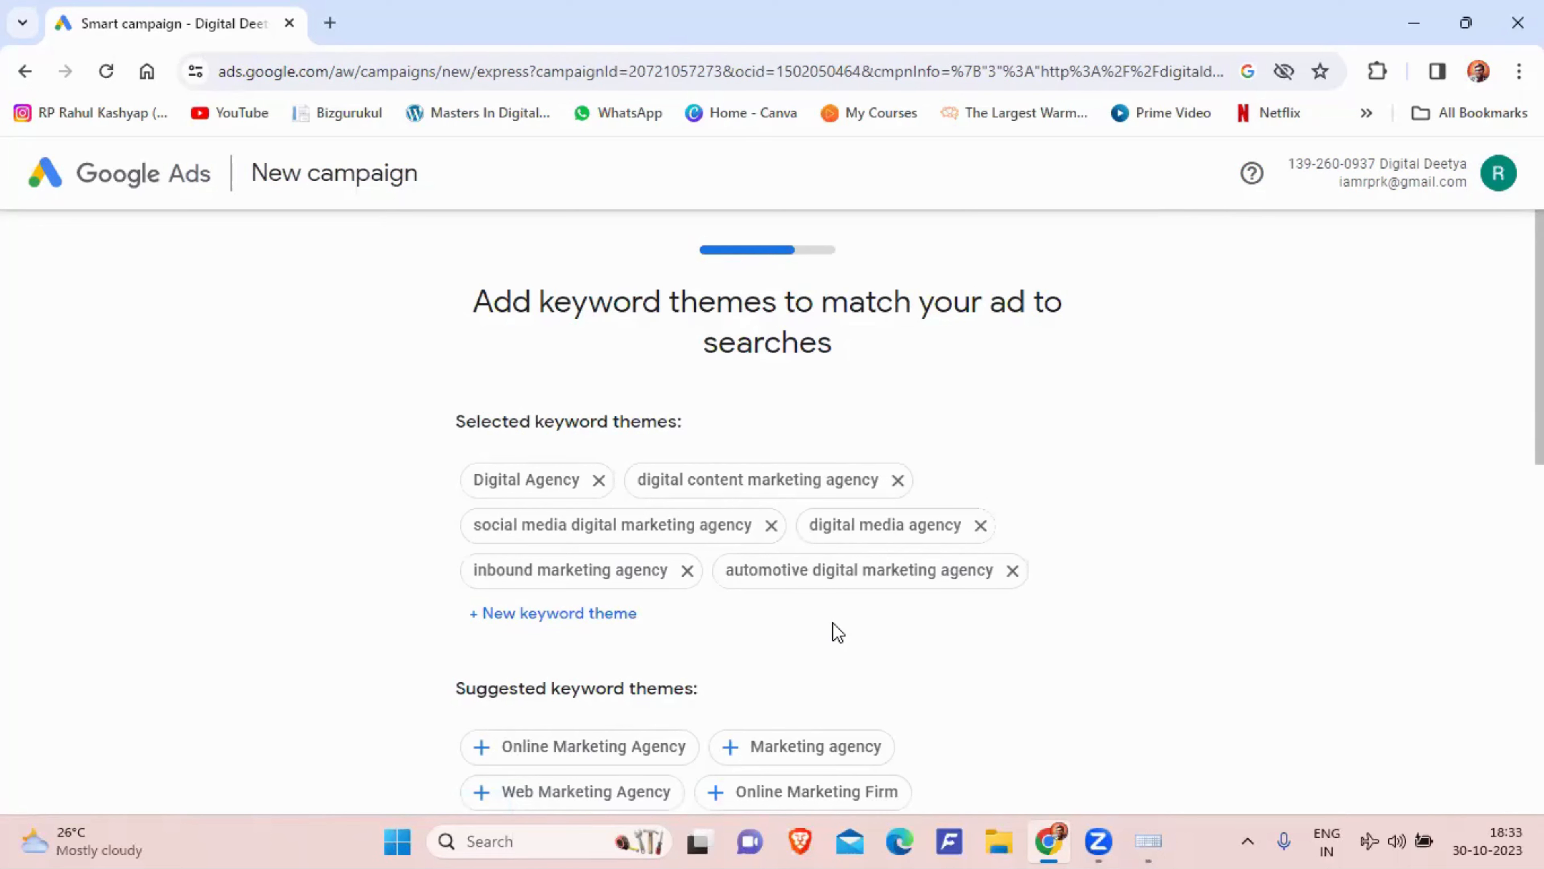
Scroll through the six selected keyword themes and the suggested themes list.
{"action": "scroll", "coordinate": [818, 625], "scroll_direction": "down", "scroll_amount": 8}
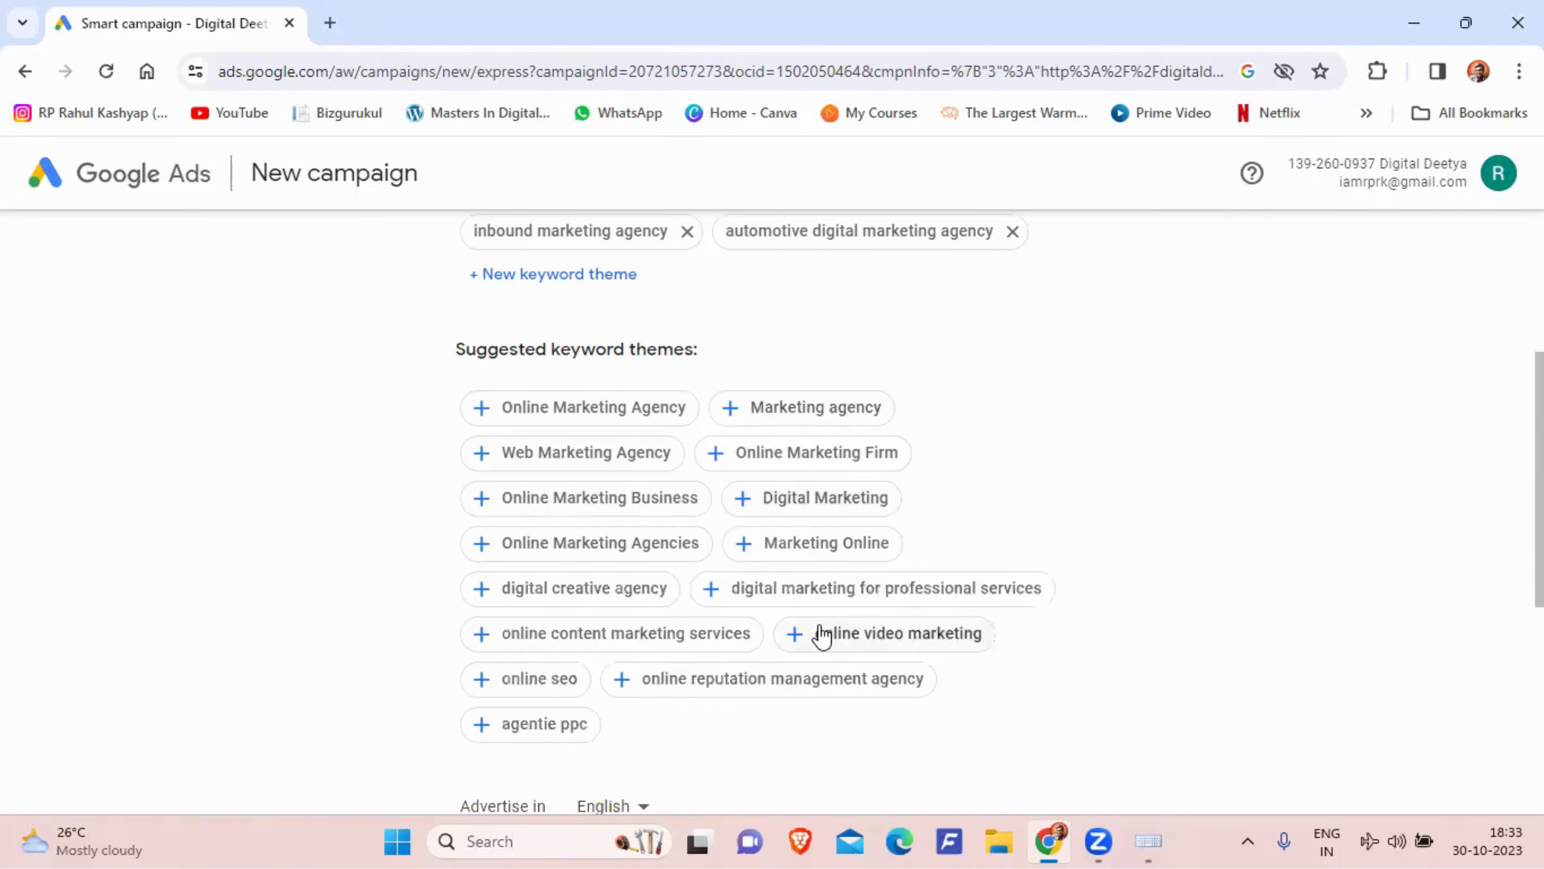
{"action": "scroll", "coordinate": [819, 625], "scroll_direction": "down", "scroll_amount": 4}
{"action": "scroll", "coordinate": [818, 625], "scroll_direction": "up", "scroll_amount": 12}
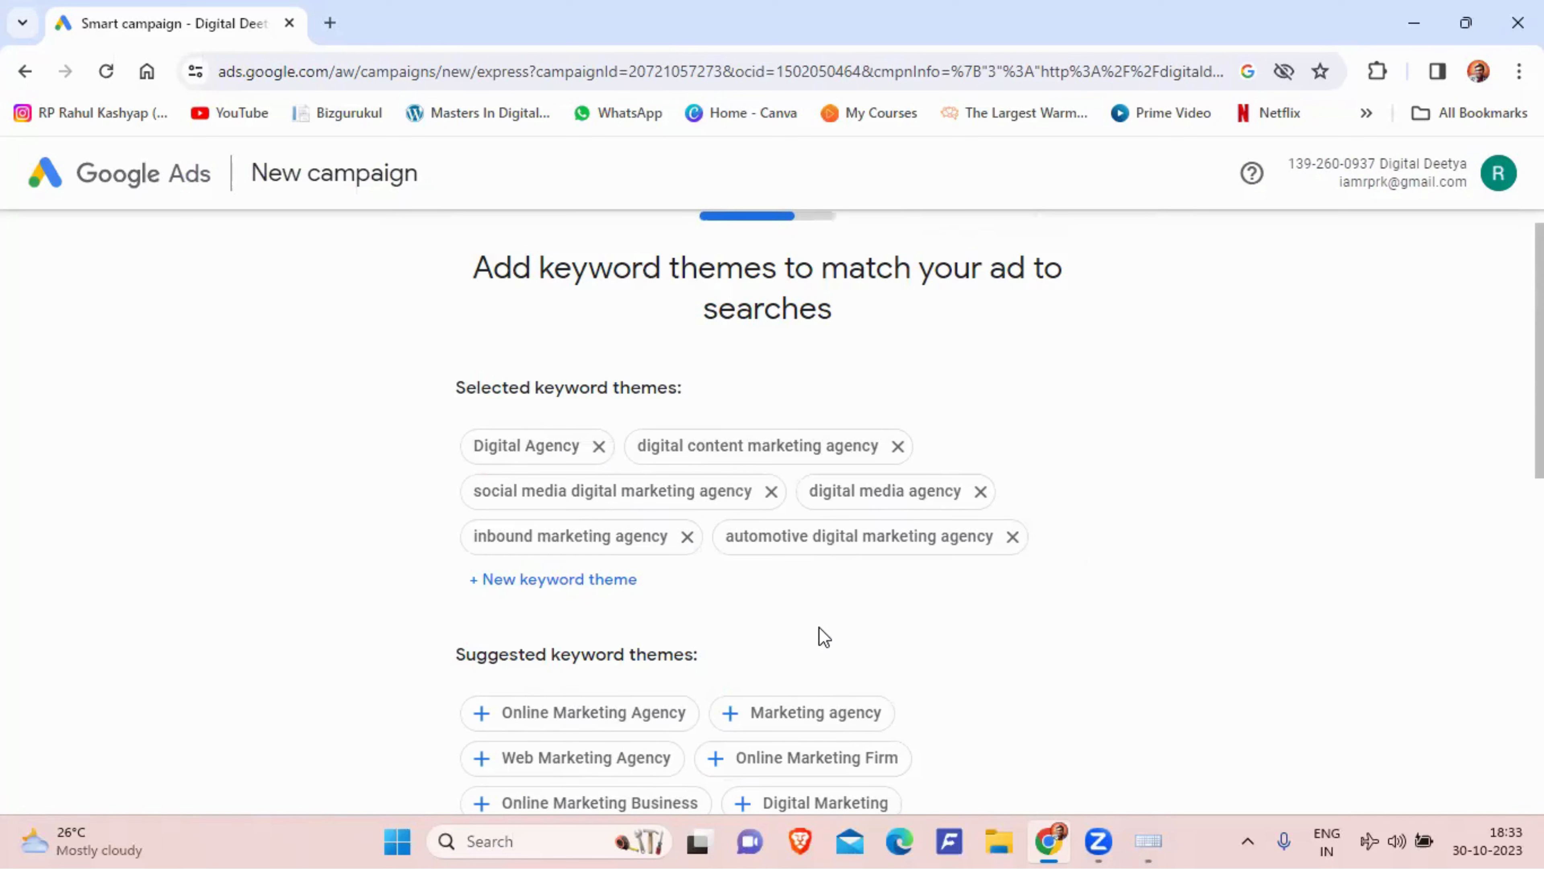
{"action": "scroll", "coordinate": [824, 637], "scroll_direction": "down", "scroll_amount": 2}
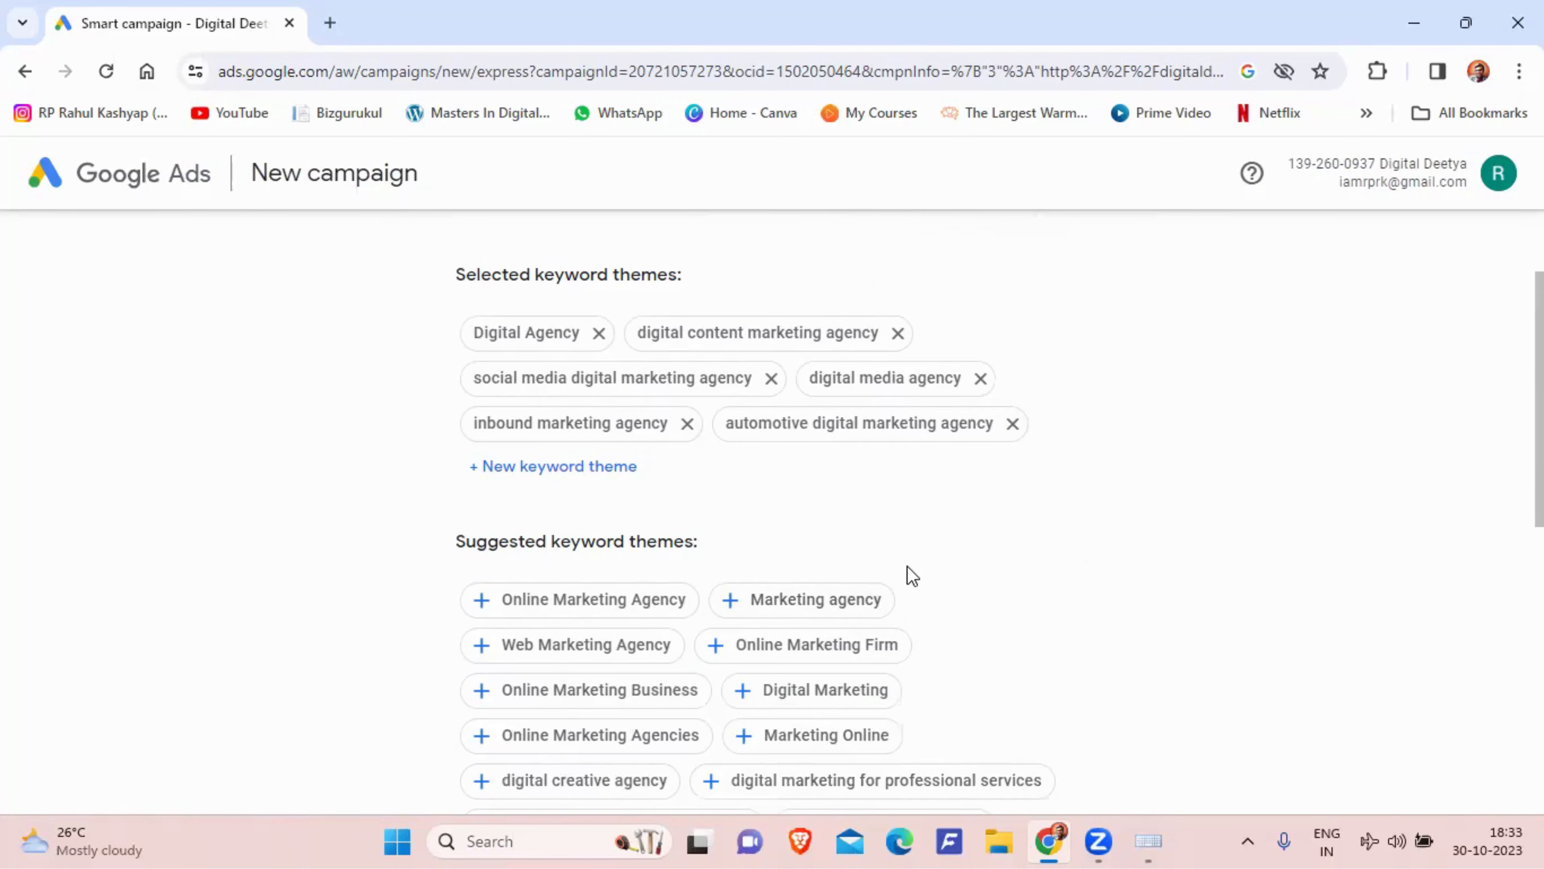
Add 'Digital Marketing' as a custom keyword theme.
{"action": "left_click", "coordinate": [581, 478]}
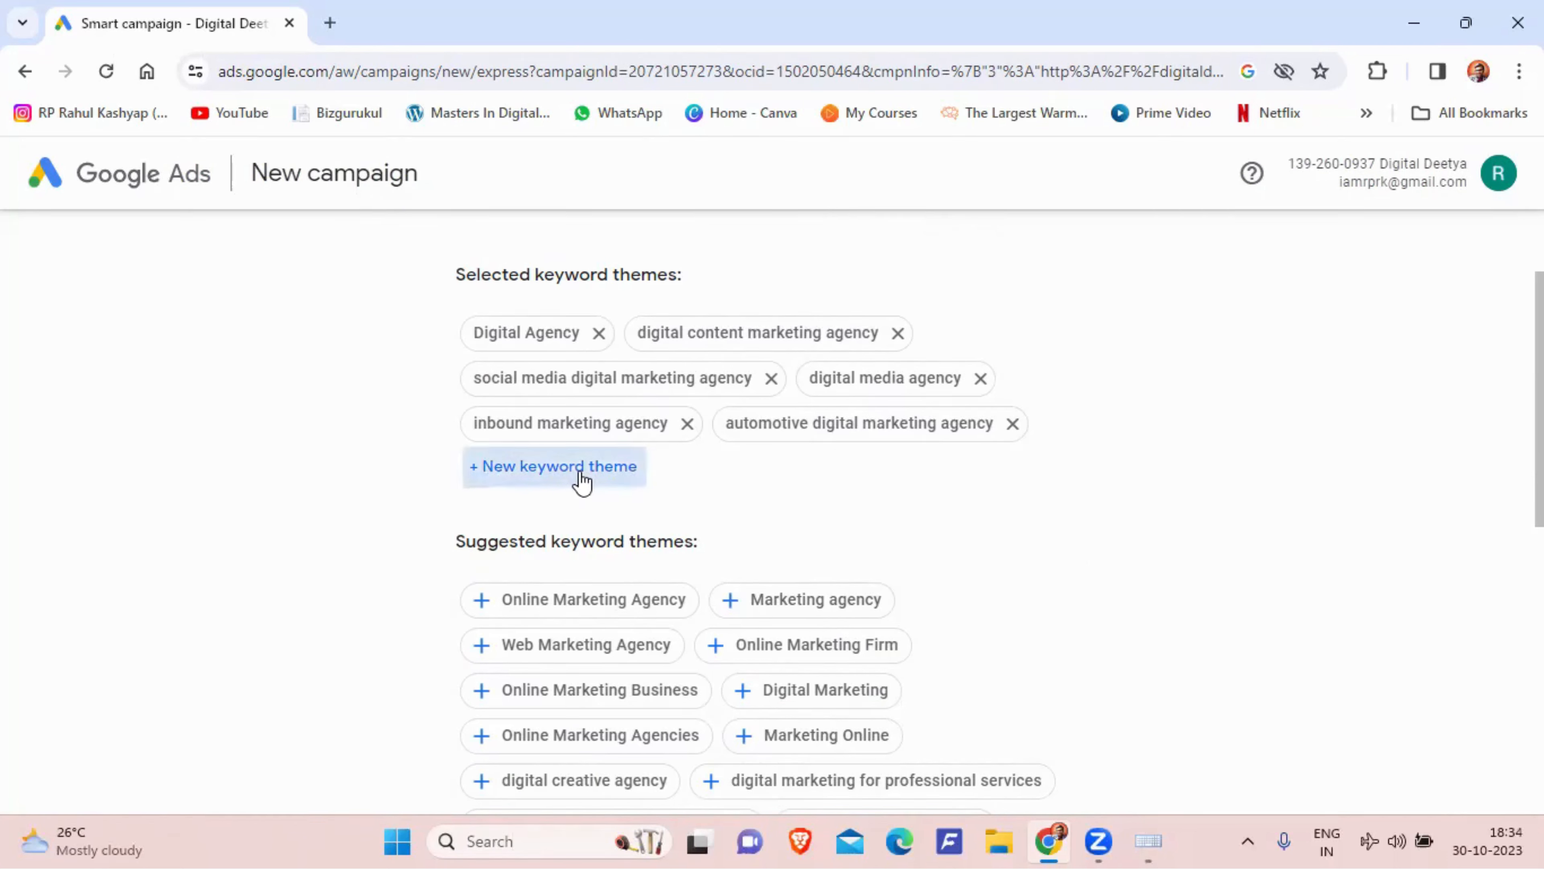
{"action": "left_click", "coordinate": [1147, 841]}
{"action": "left_click", "coordinate": [1010, 709]}
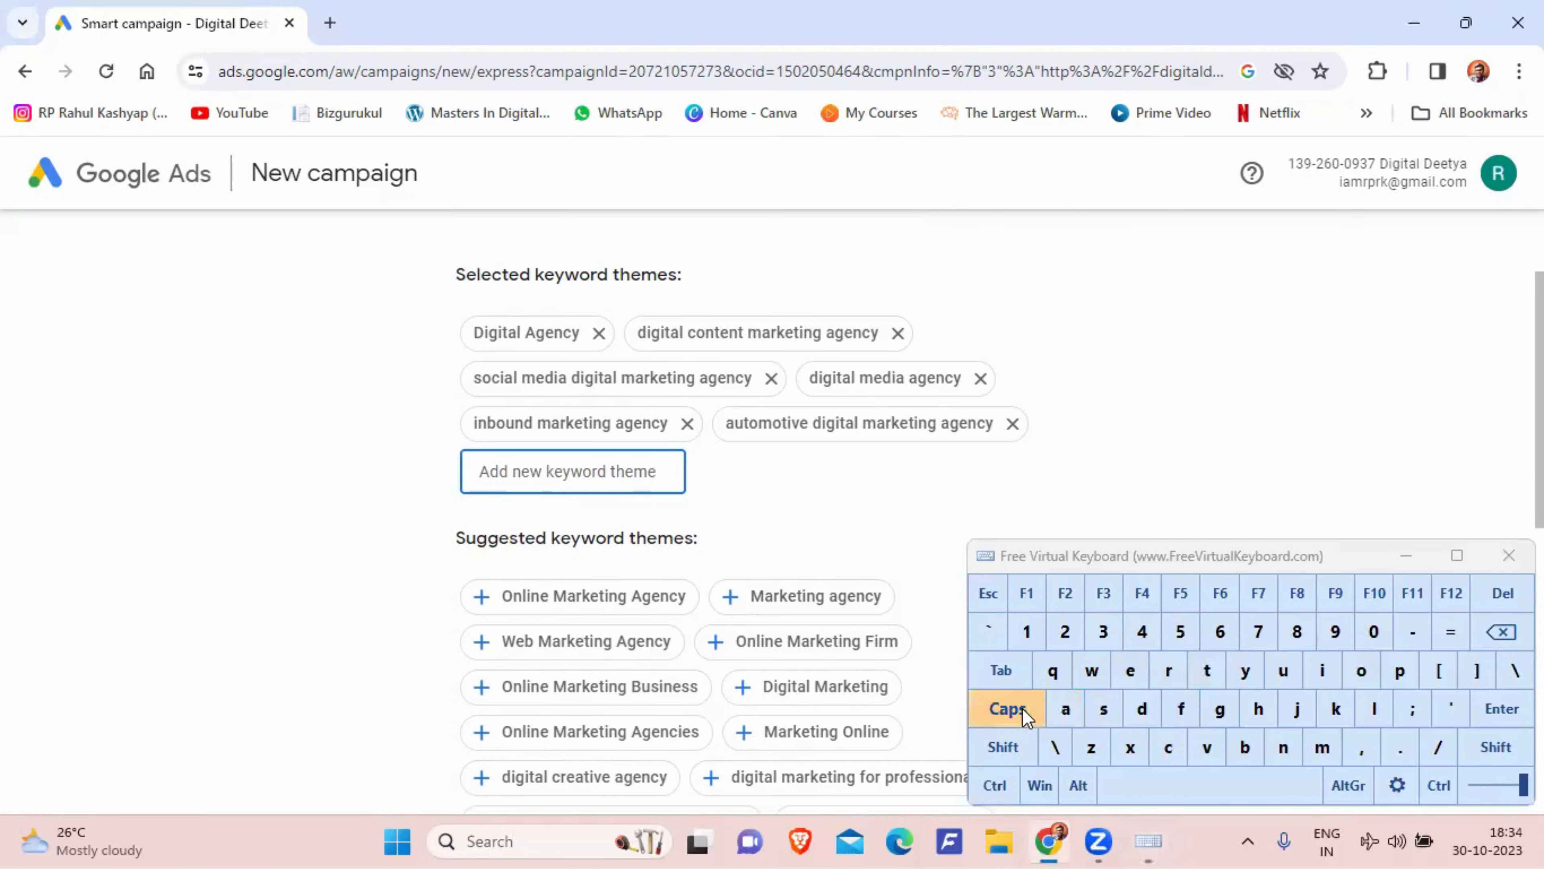
{"action": "type", "text": "D"}
{"action": "left_click", "coordinate": [1022, 705]}
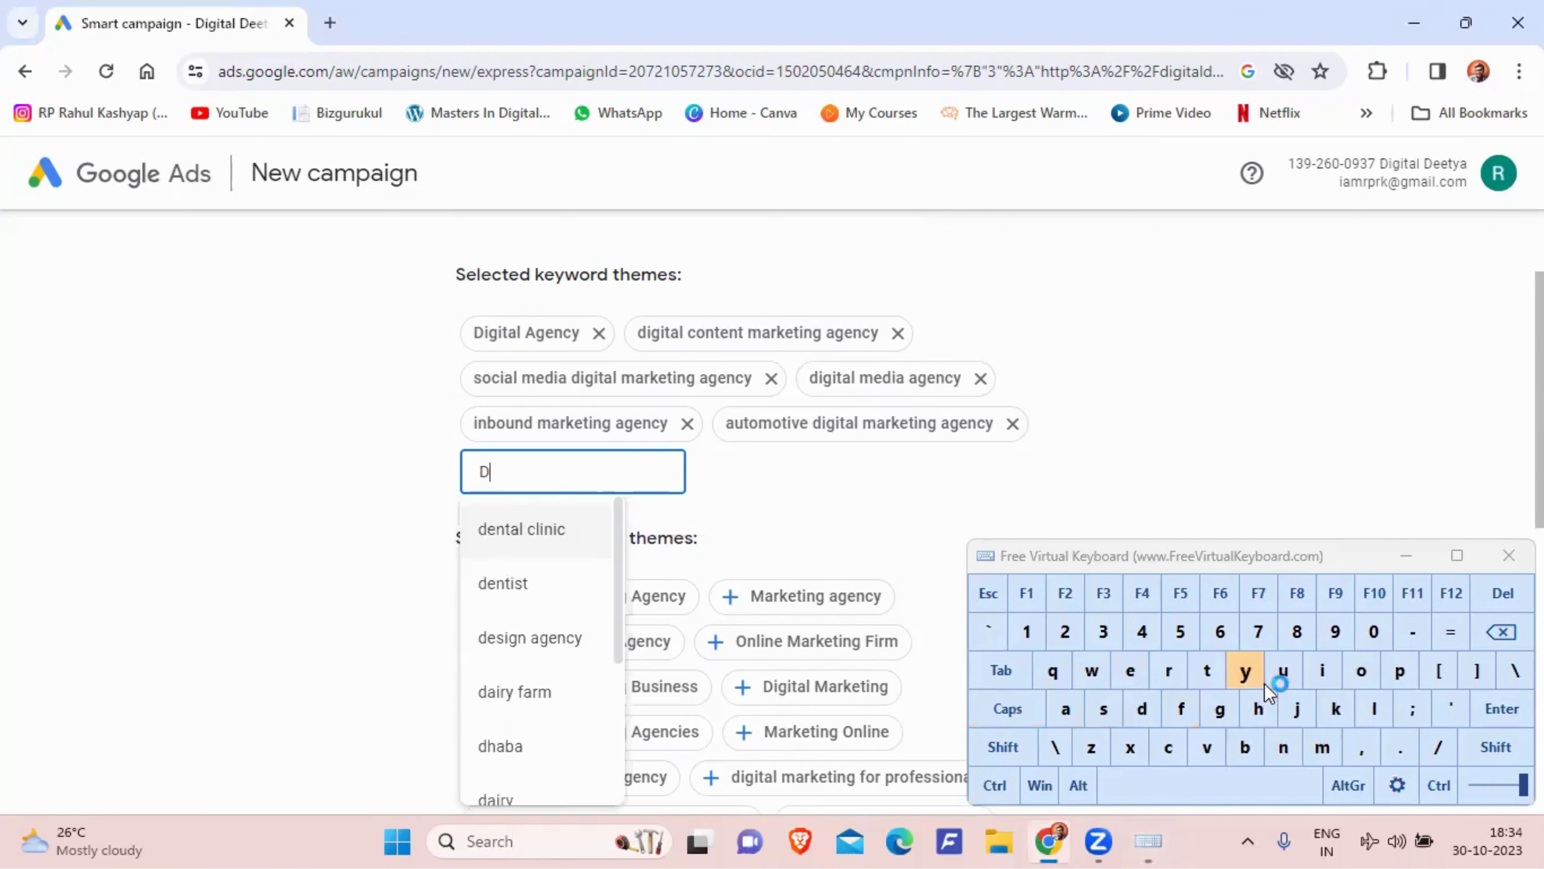
{"action": "type", "text": "igita"}
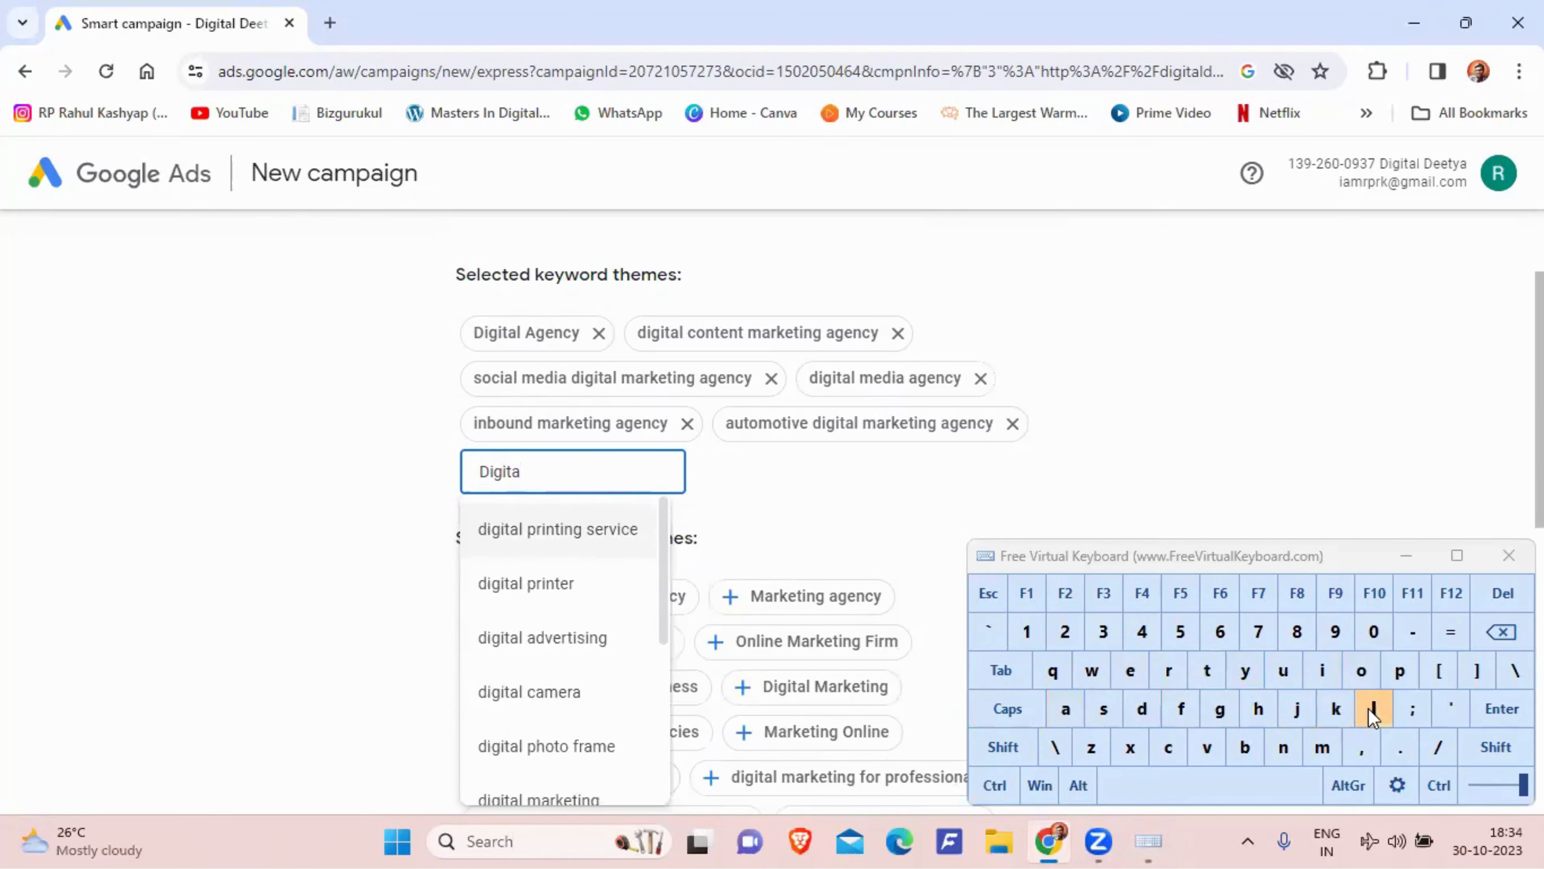
{"action": "type", "text": "l"}
{"action": "left_click", "coordinate": [1009, 709]}
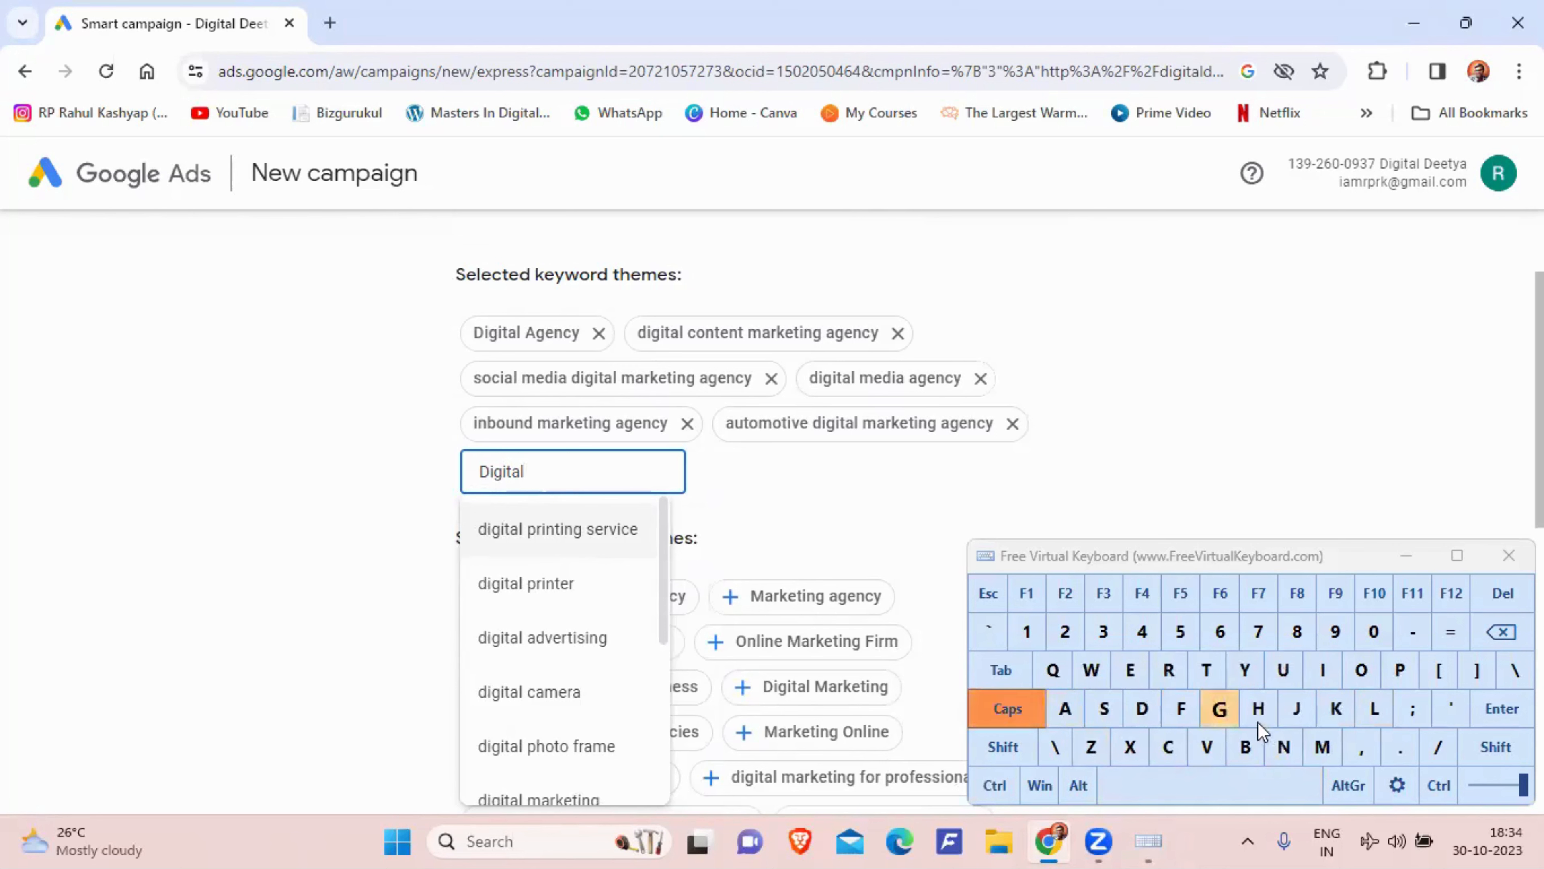
{"action": "type", "text": "Ma"}
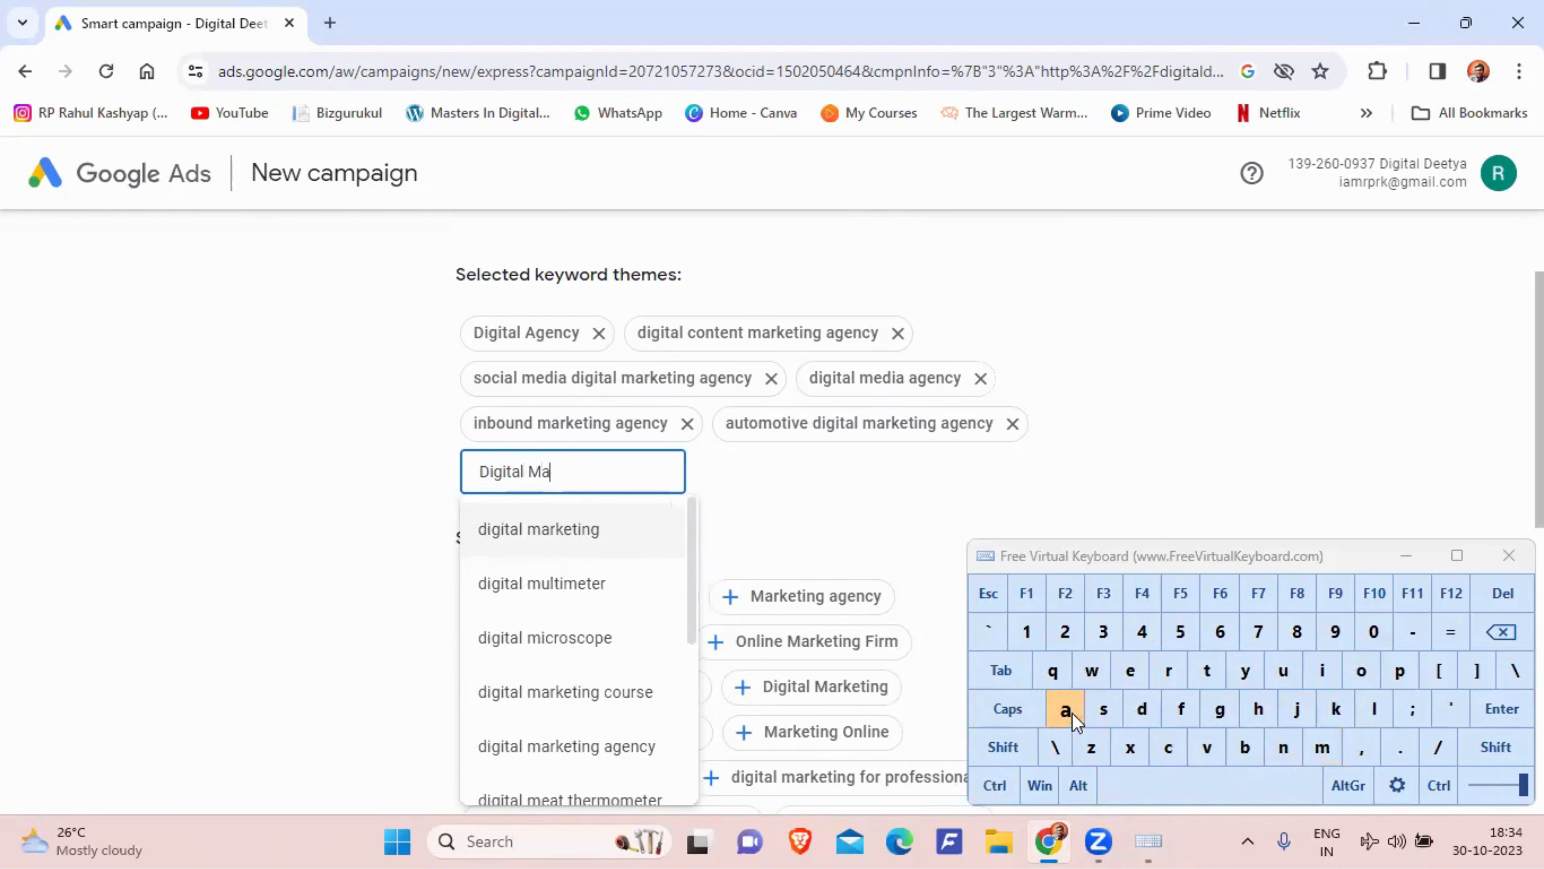
{"action": "type", "text": "rketi"}
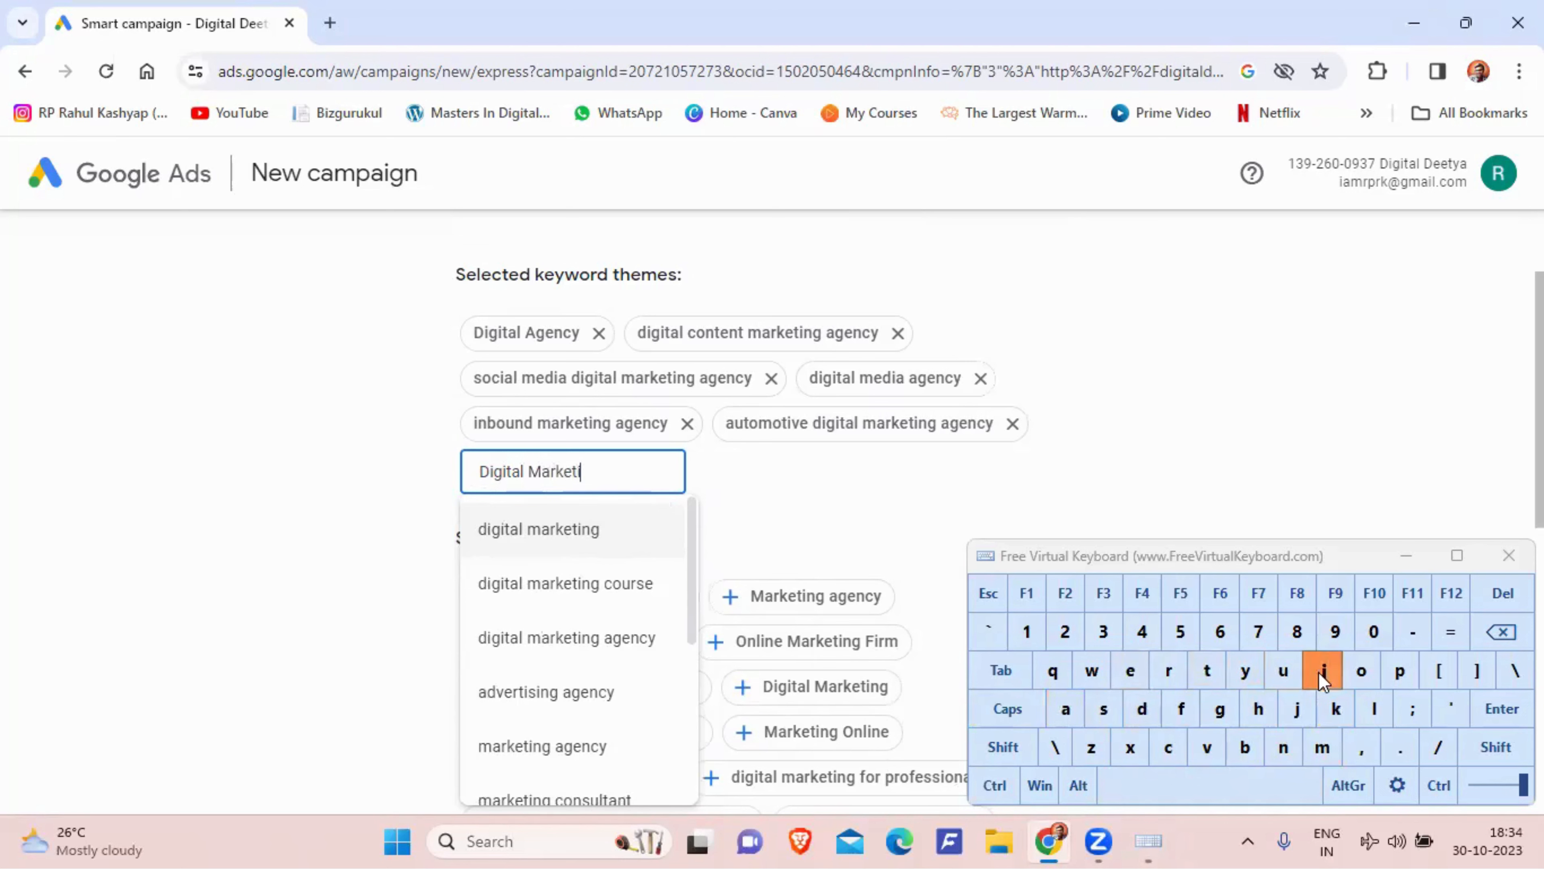
{"action": "type", "text": "ng"}
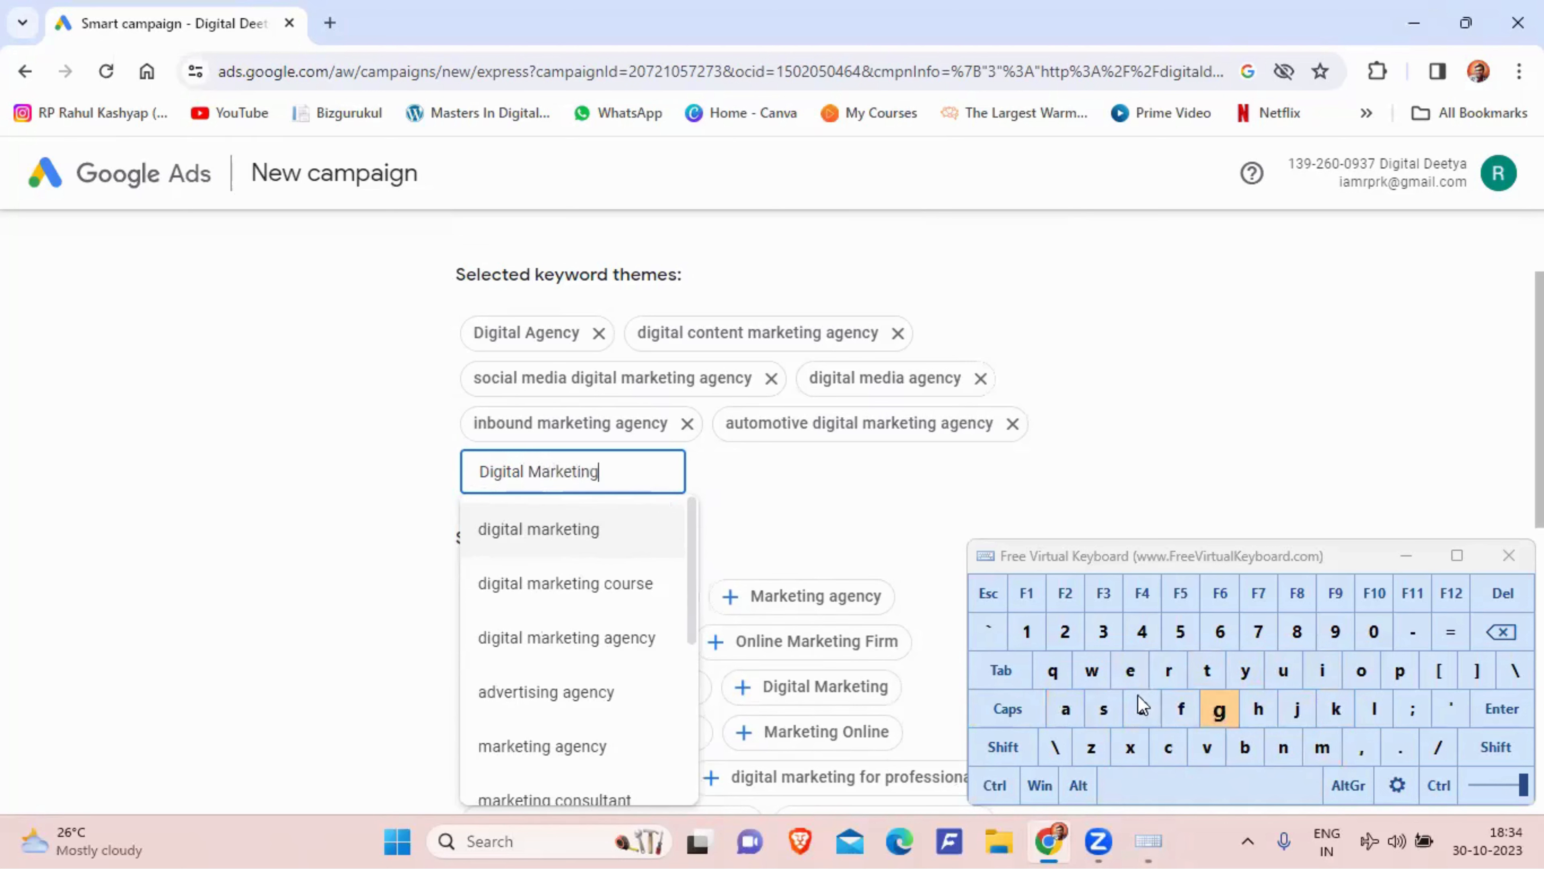
{"action": "left_click", "coordinate": [579, 585]}
{"action": "left_click", "coordinate": [1411, 557]}
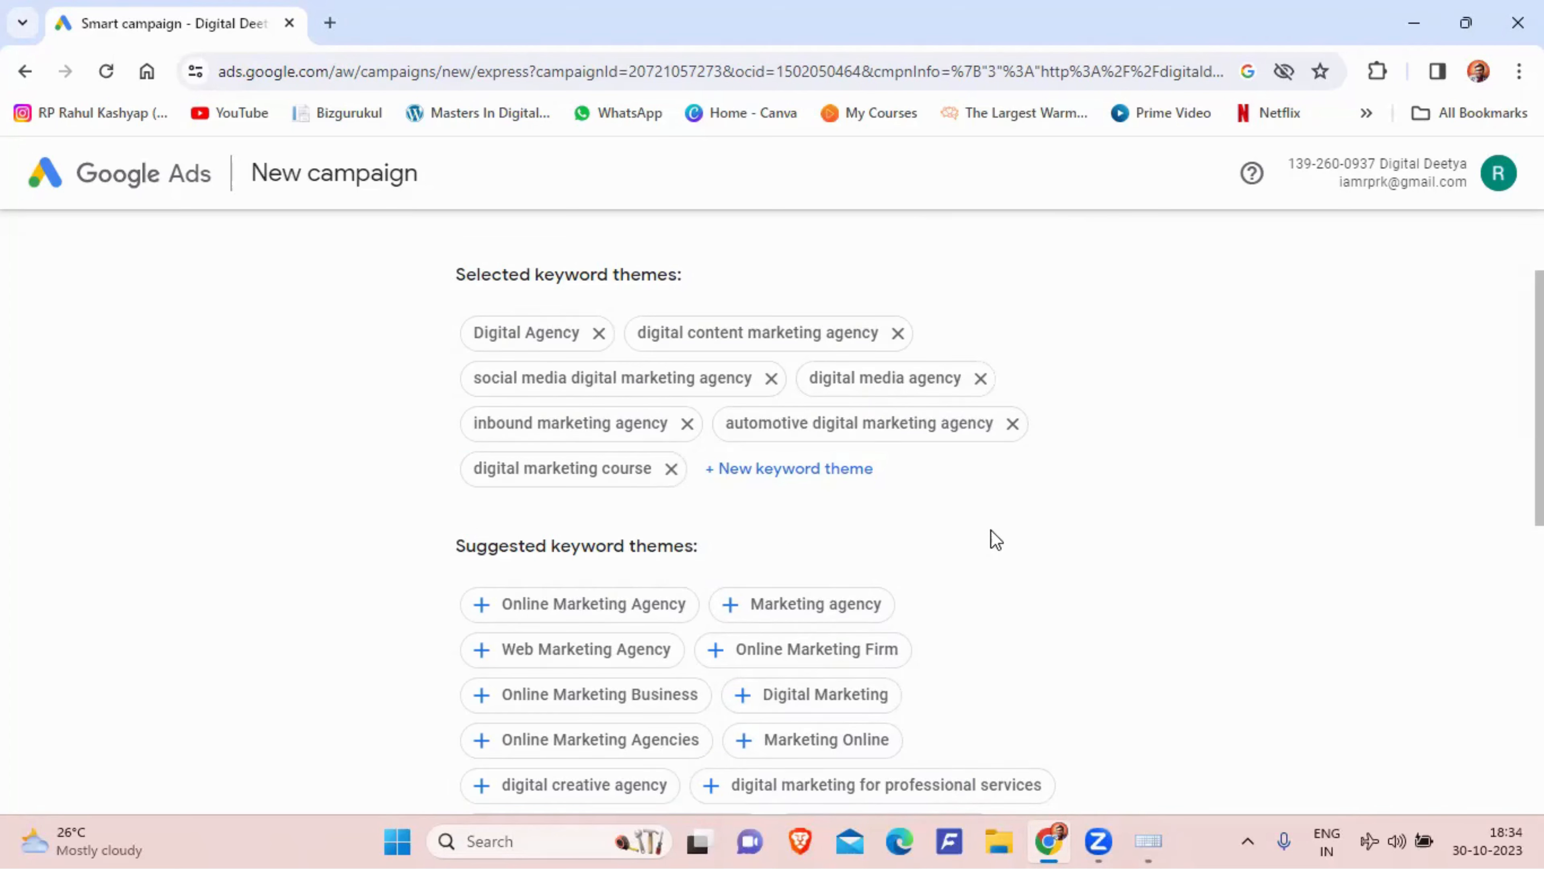
Review the keyword themes and proceed to the location step.
{"action": "scroll", "coordinate": [997, 531], "scroll_direction": "down", "scroll_amount": 5}
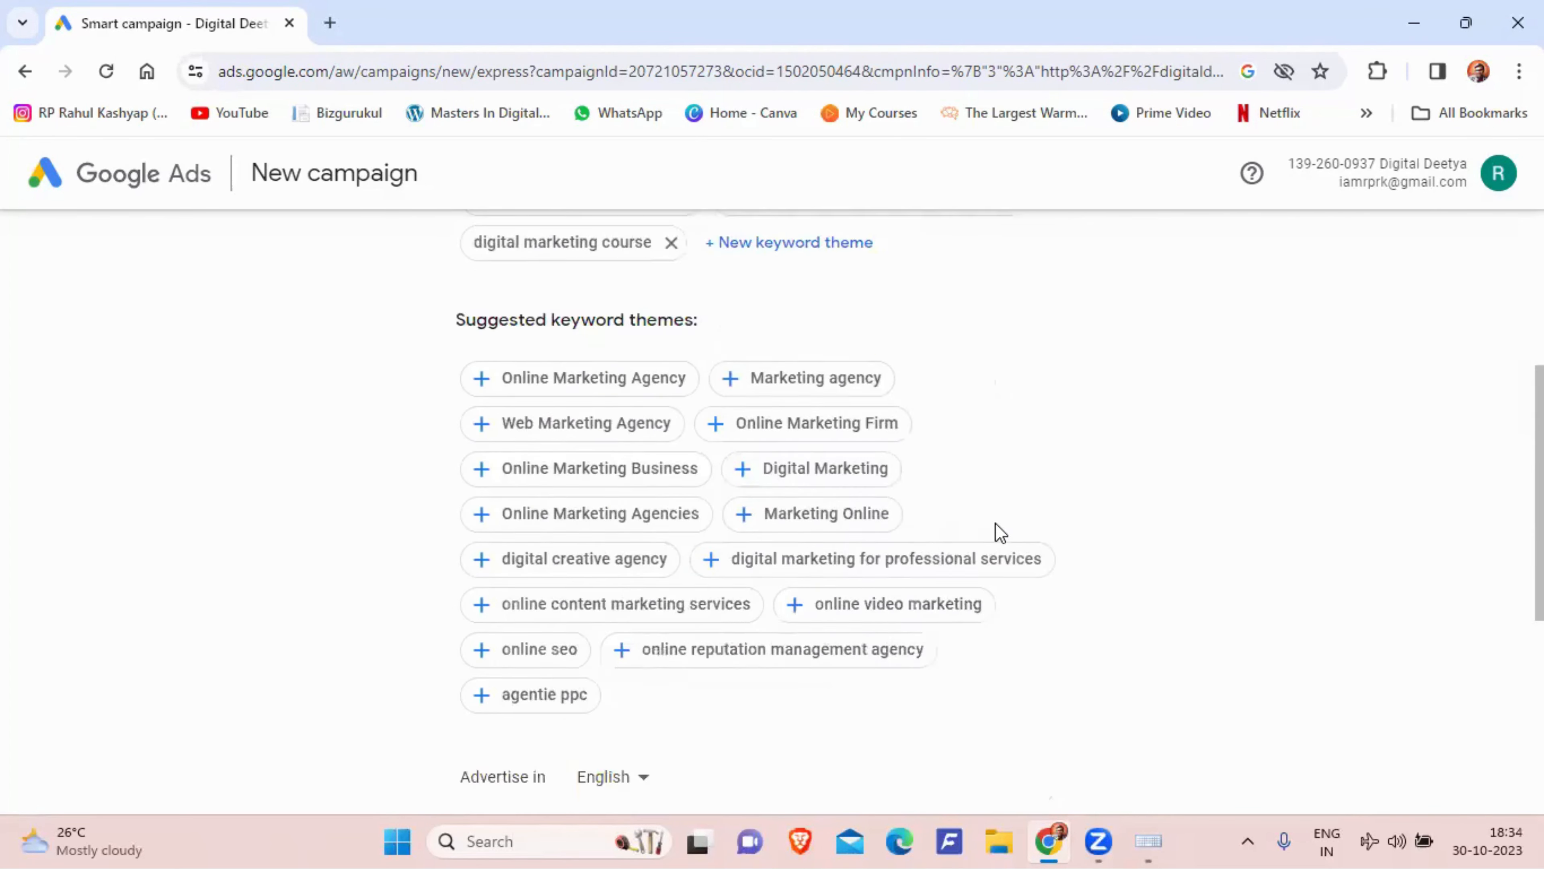
{"action": "scroll", "coordinate": [702, 587], "scroll_direction": "up", "scroll_amount": 3}
{"action": "scroll", "coordinate": [1065, 566], "scroll_direction": "down", "scroll_amount": 1}
{"action": "scroll", "coordinate": [1067, 567], "scroll_direction": "down", "scroll_amount": 4}
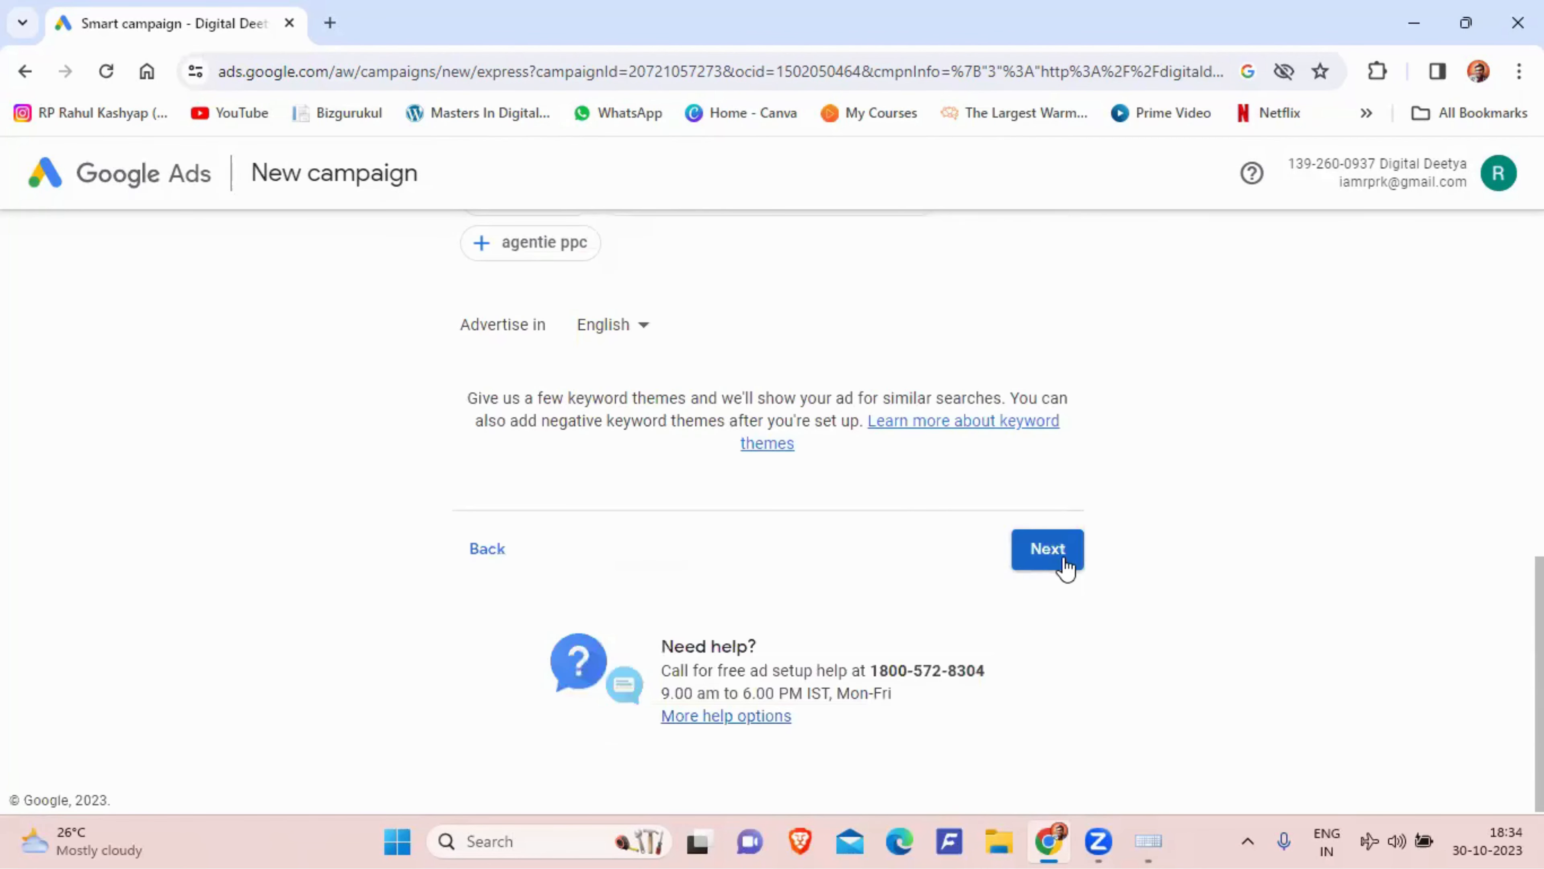
{"action": "left_click", "coordinate": [1043, 554]}
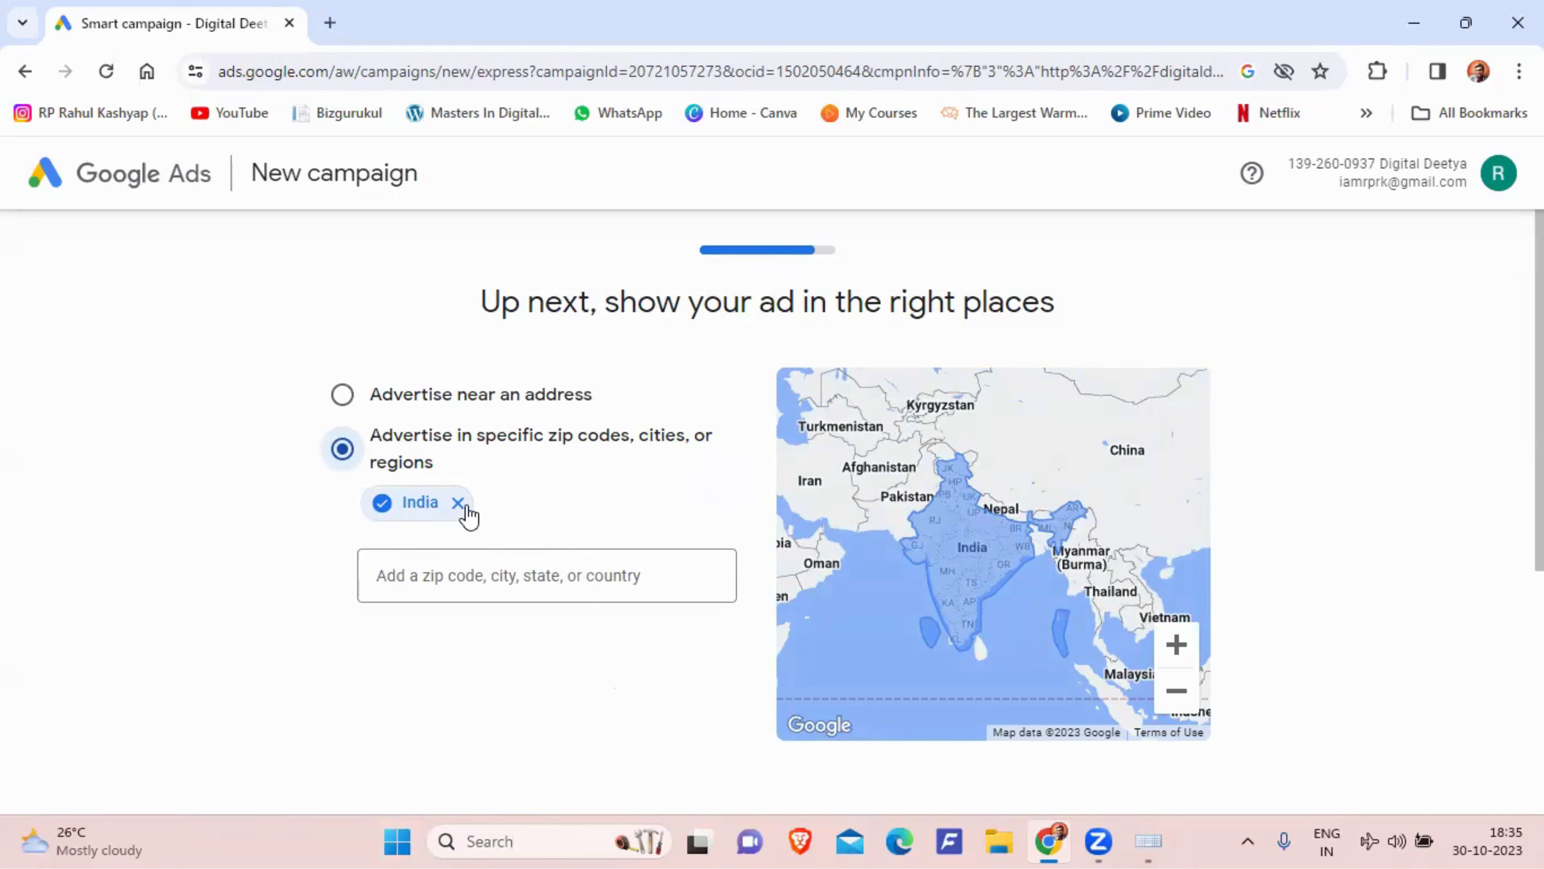
Switch from address-radius to specific zip codes, cities or regions, and remove India.
{"action": "left_click", "coordinate": [343, 396]}
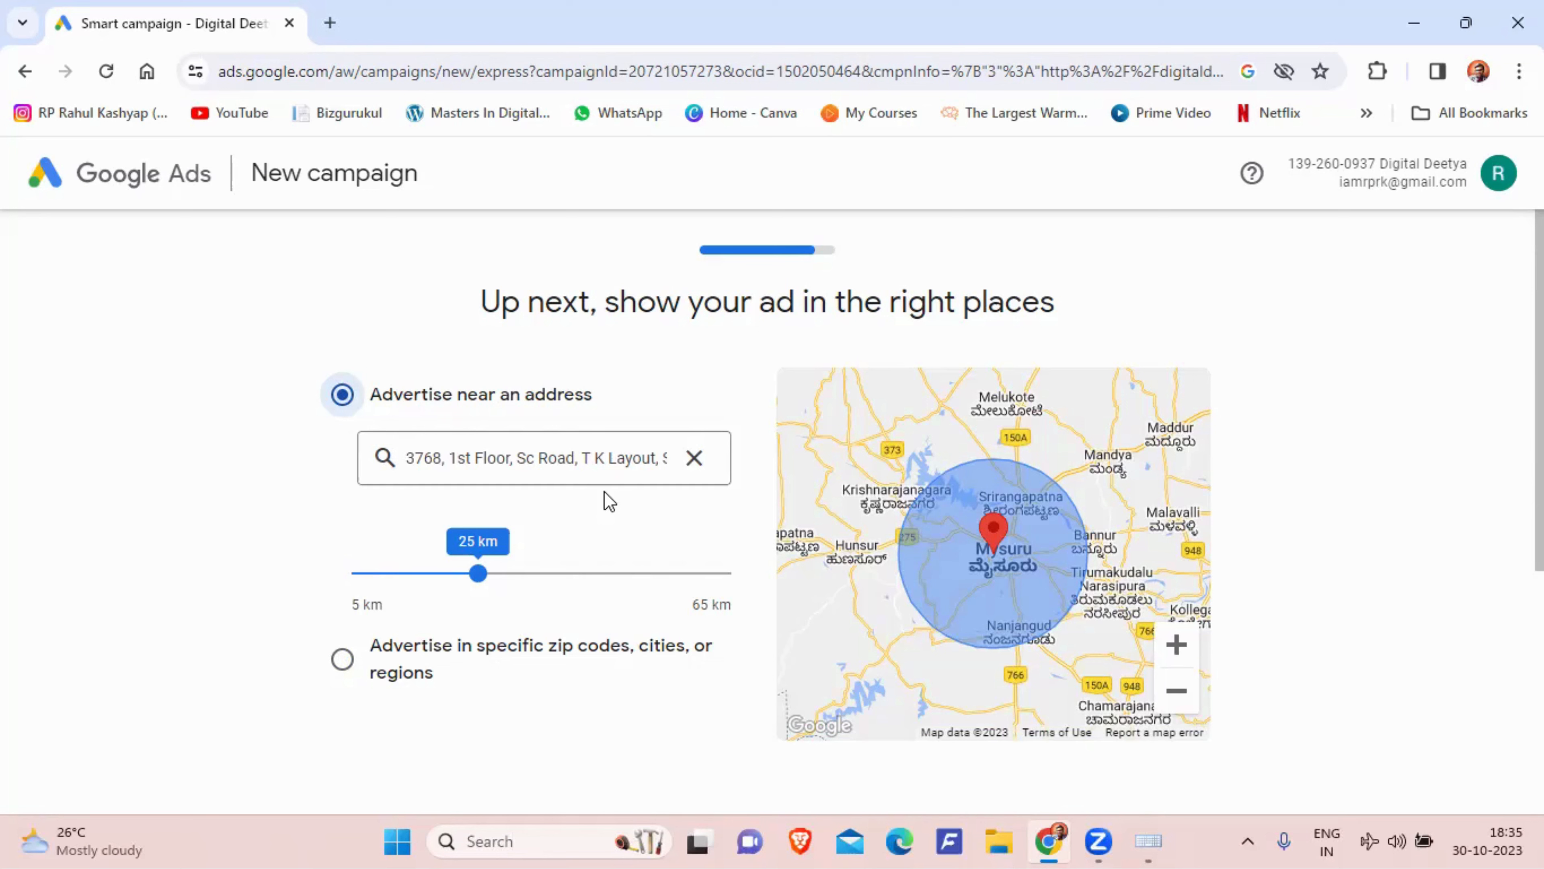
{"action": "left_click", "coordinate": [342, 661]}
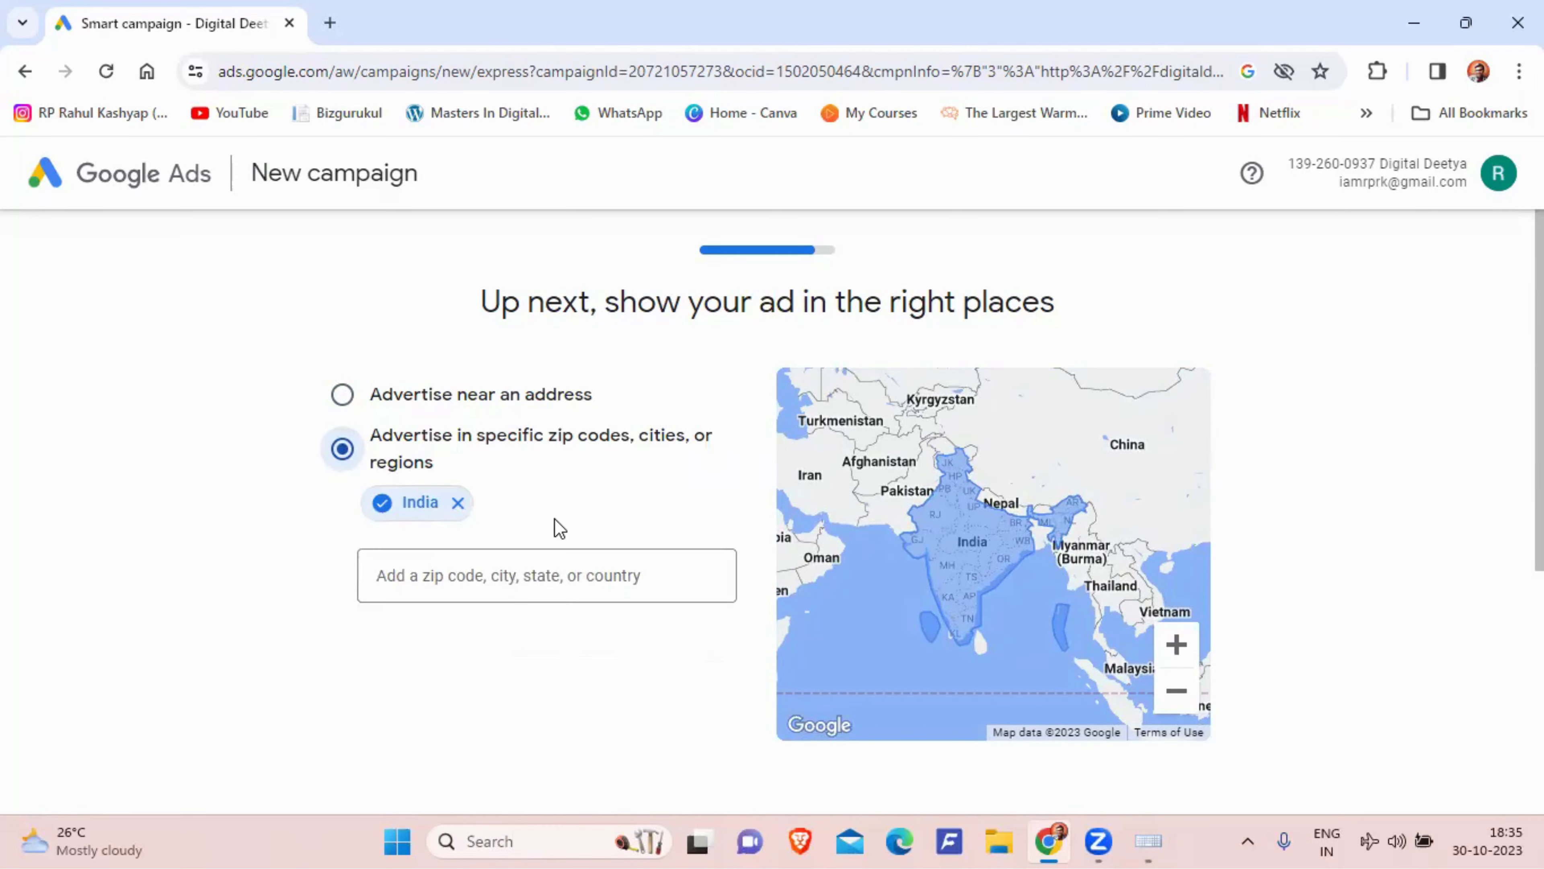
{"action": "left_click", "coordinate": [458, 502]}
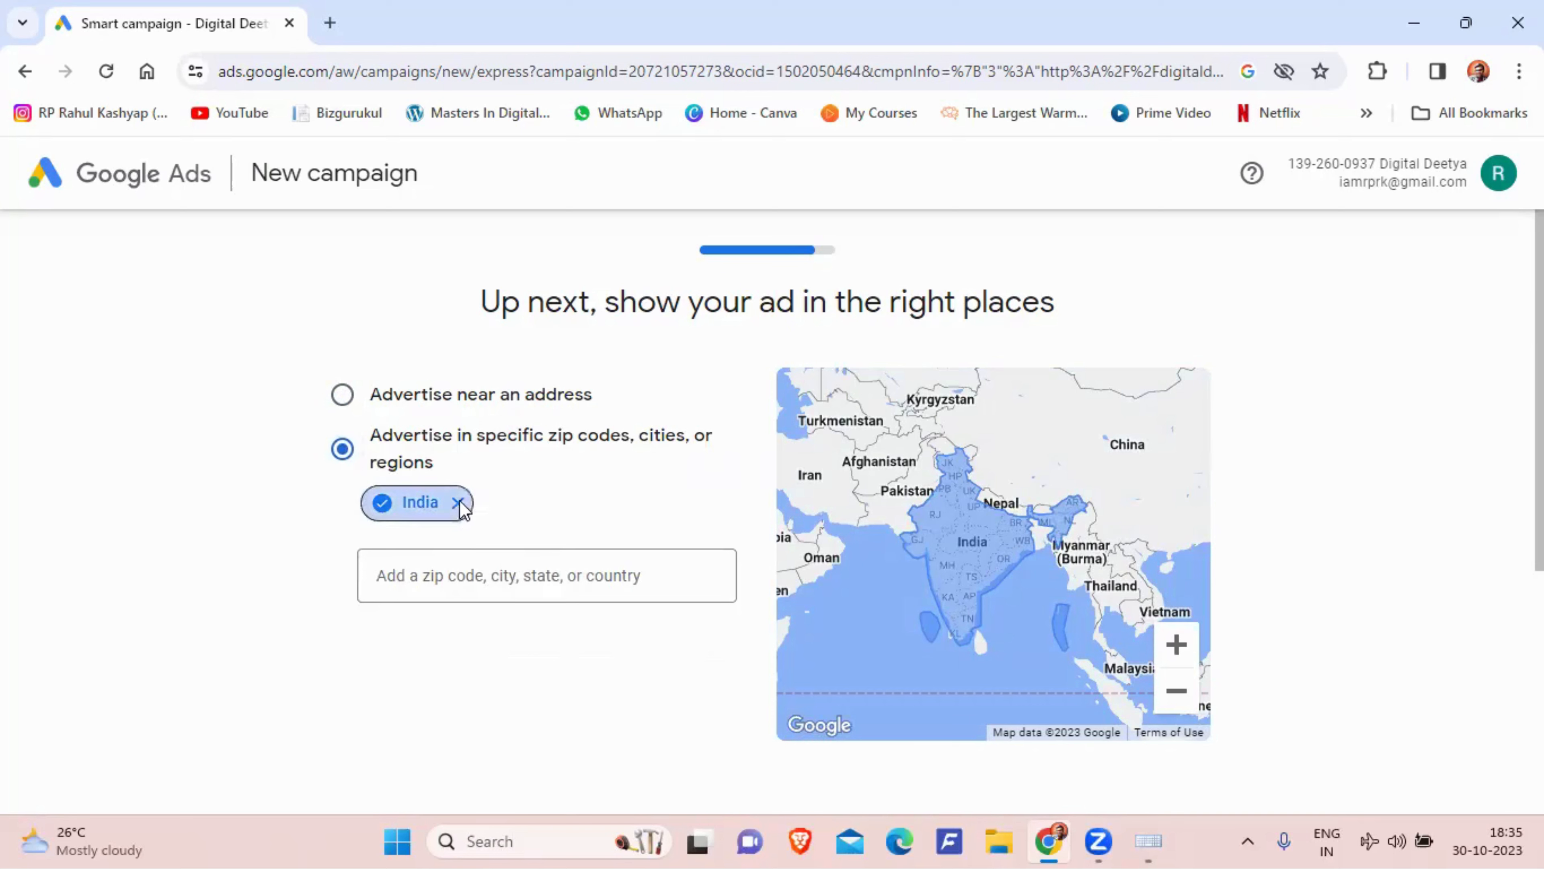
Add postal code 570009 as a target location.
{"action": "left_click", "coordinate": [1154, 841]}
{"action": "left_click", "coordinate": [517, 528]}
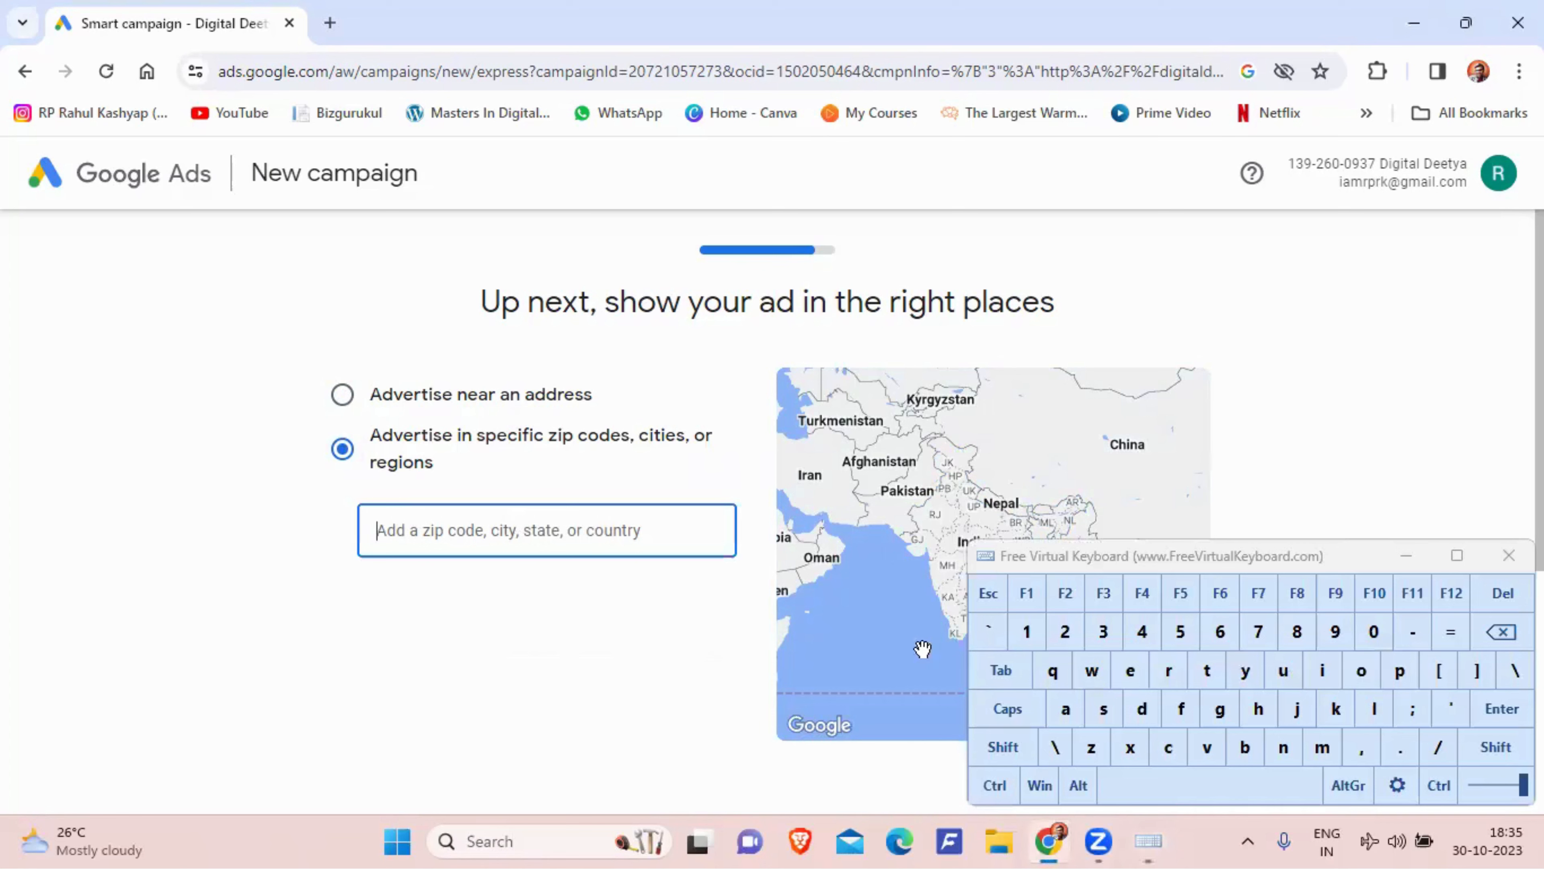
{"action": "left_click", "coordinate": [1183, 632]}
{"action": "left_click", "coordinate": [1257, 631]}
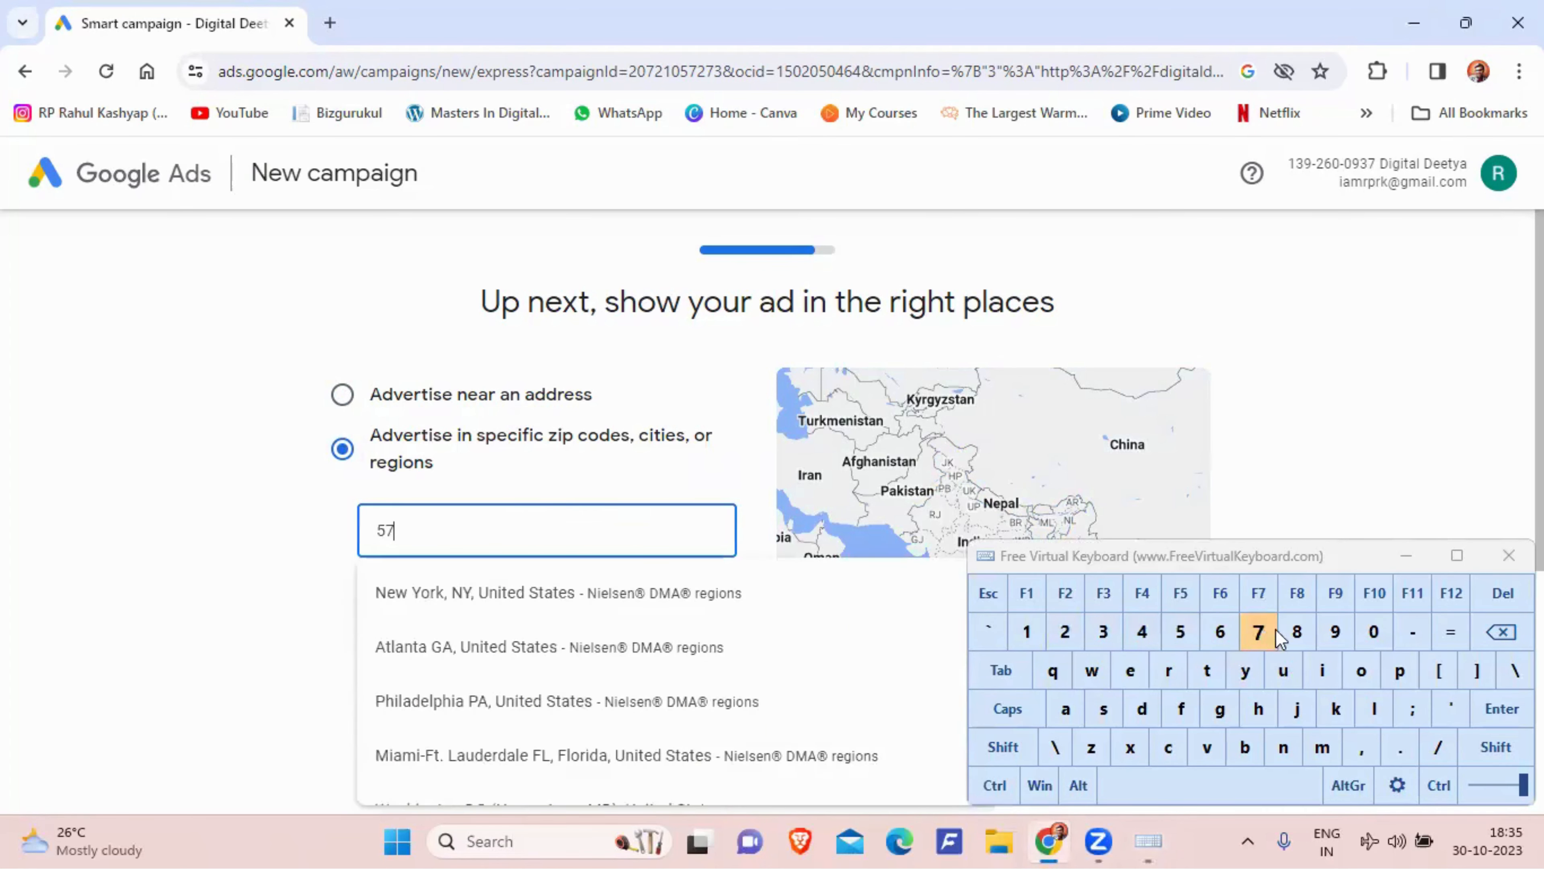
{"action": "left_click", "coordinate": [1376, 633]}
{"action": "left_click", "coordinate": [1375, 632]}
{"action": "left_click", "coordinate": [1375, 633]}
{"action": "left_click", "coordinate": [1335, 632]}
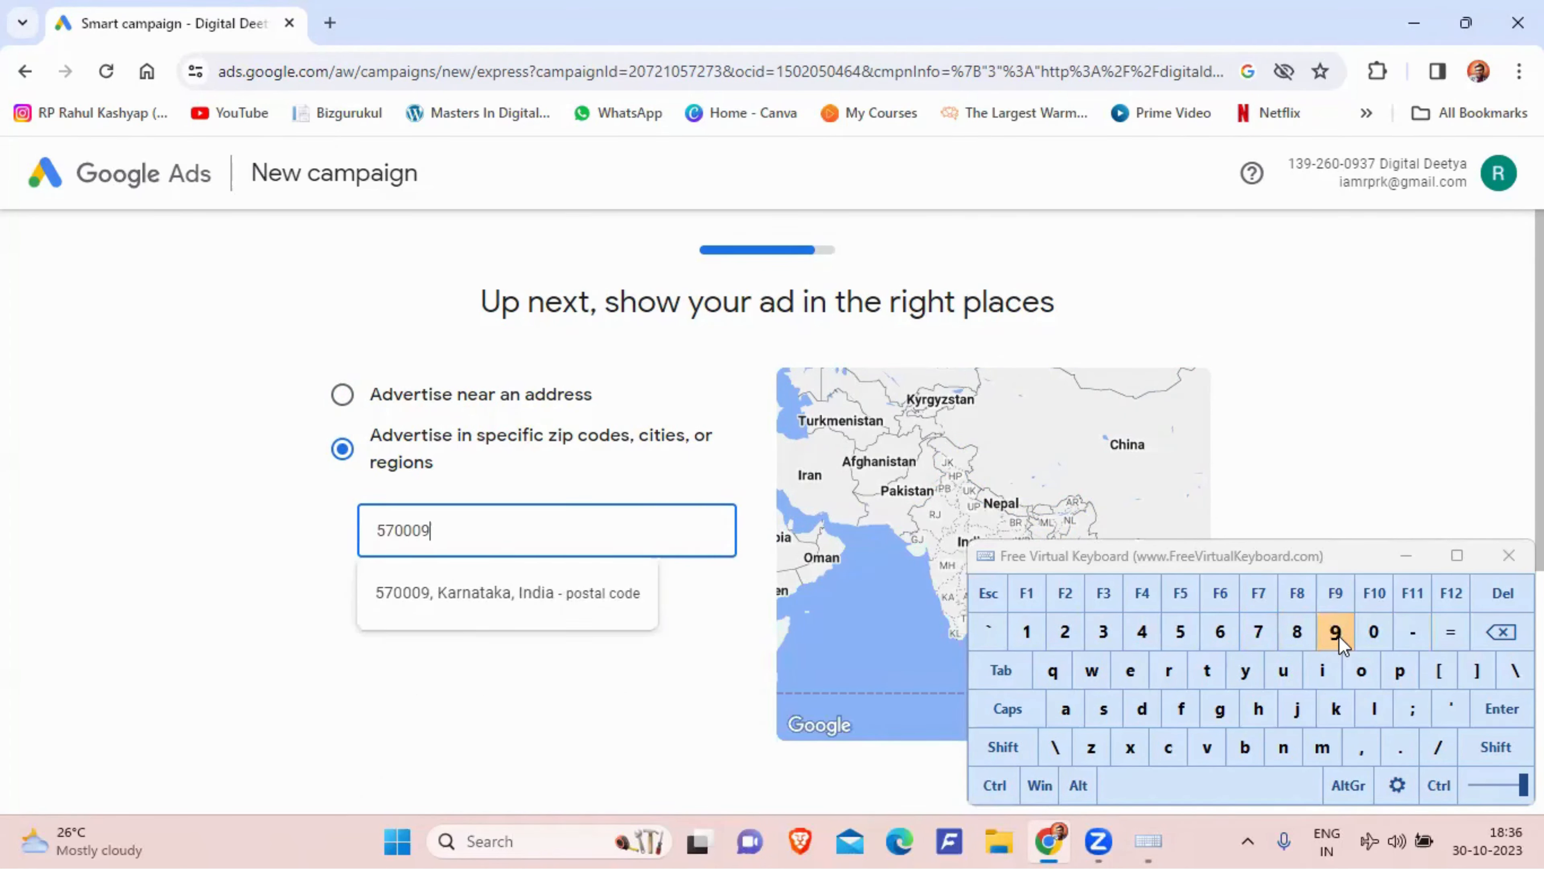
{"action": "left_click", "coordinate": [463, 601]}
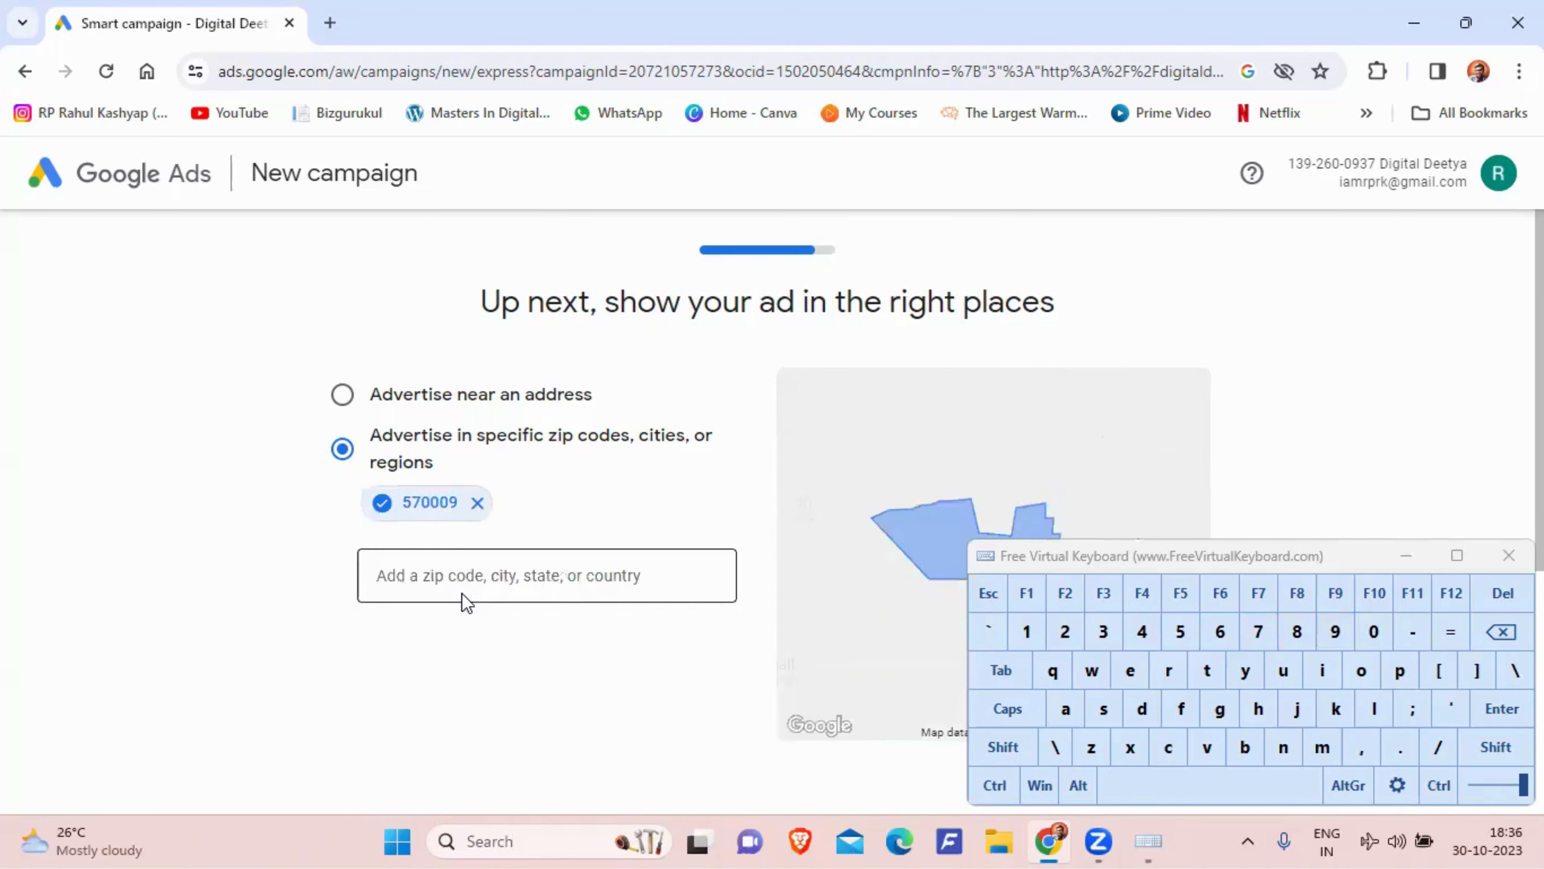
{"action": "scroll", "coordinate": [1035, 485], "scroll_direction": "down", "scroll_amount": 2}
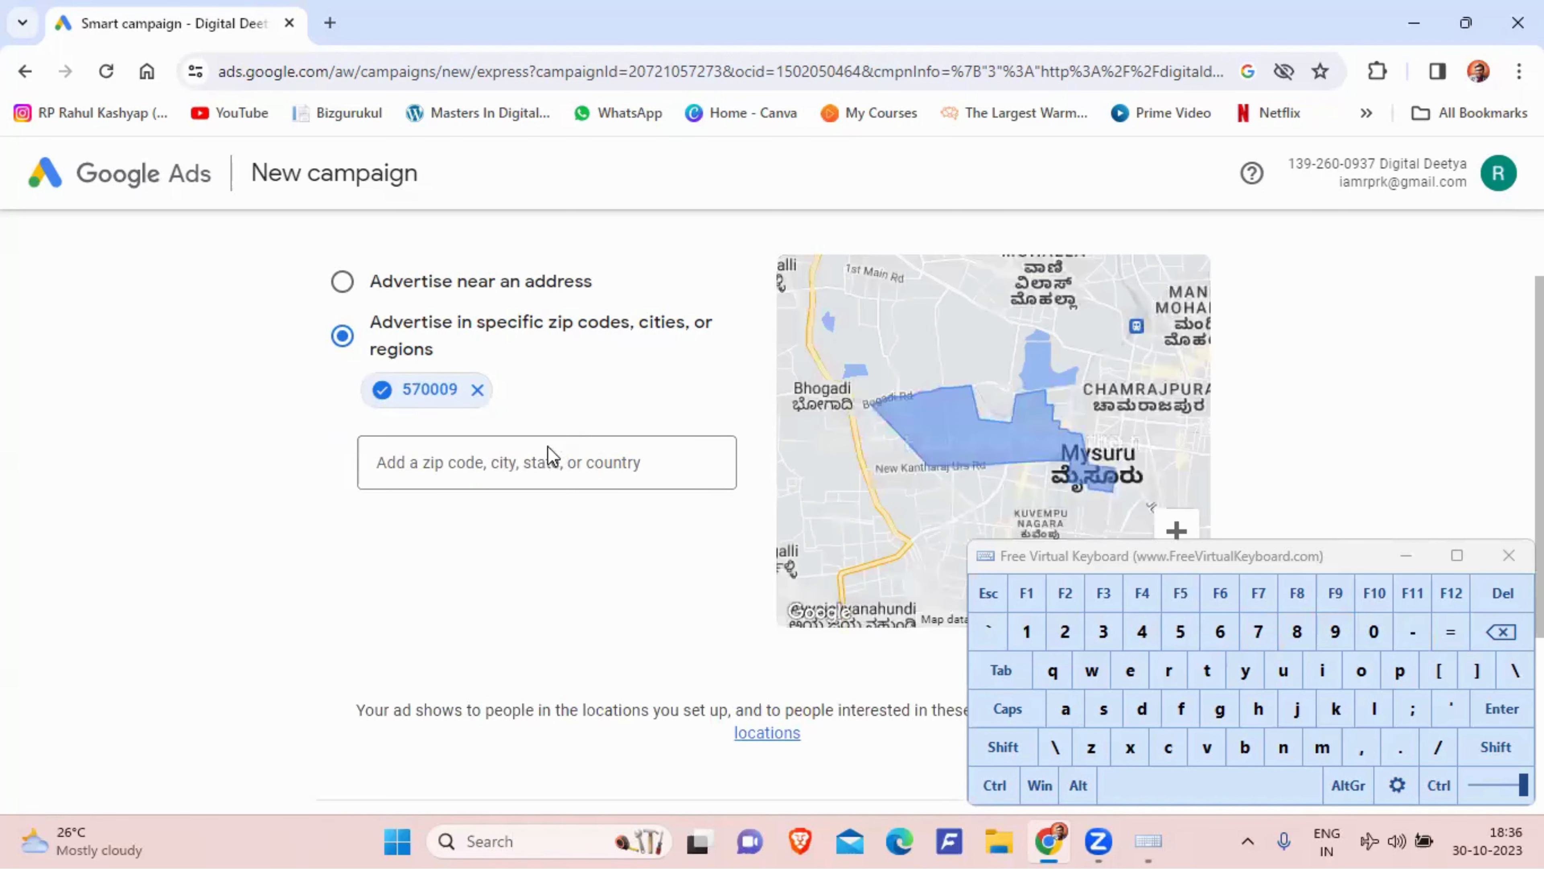
Add Bengaluru as a target location.
{"action": "left_click", "coordinate": [530, 461]}
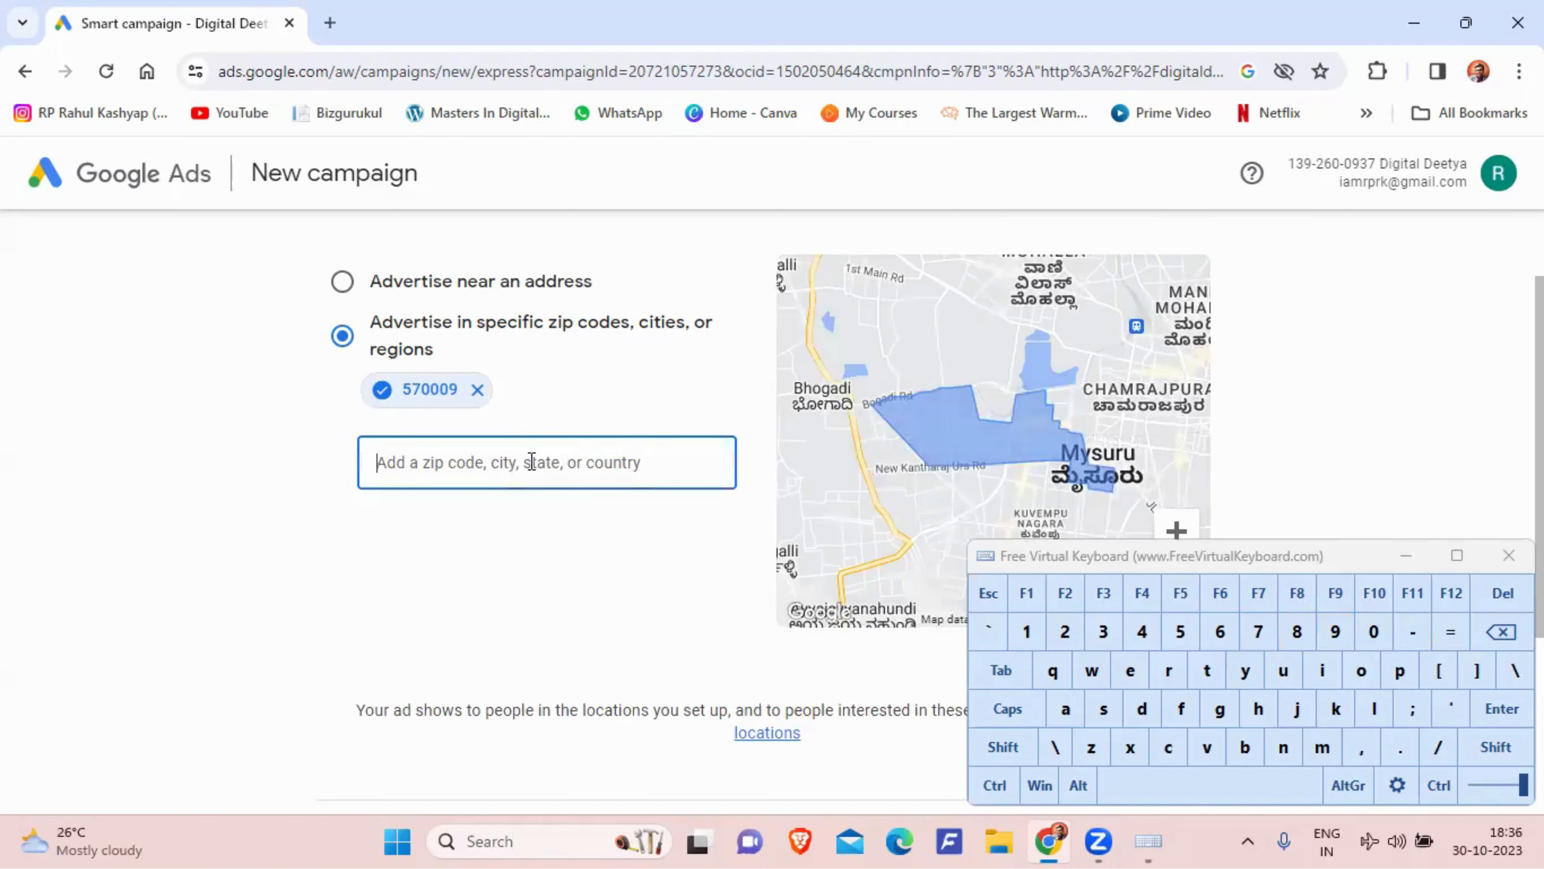
{"action": "left_click", "coordinate": [1007, 708]}
{"action": "left_click", "coordinate": [1246, 749]}
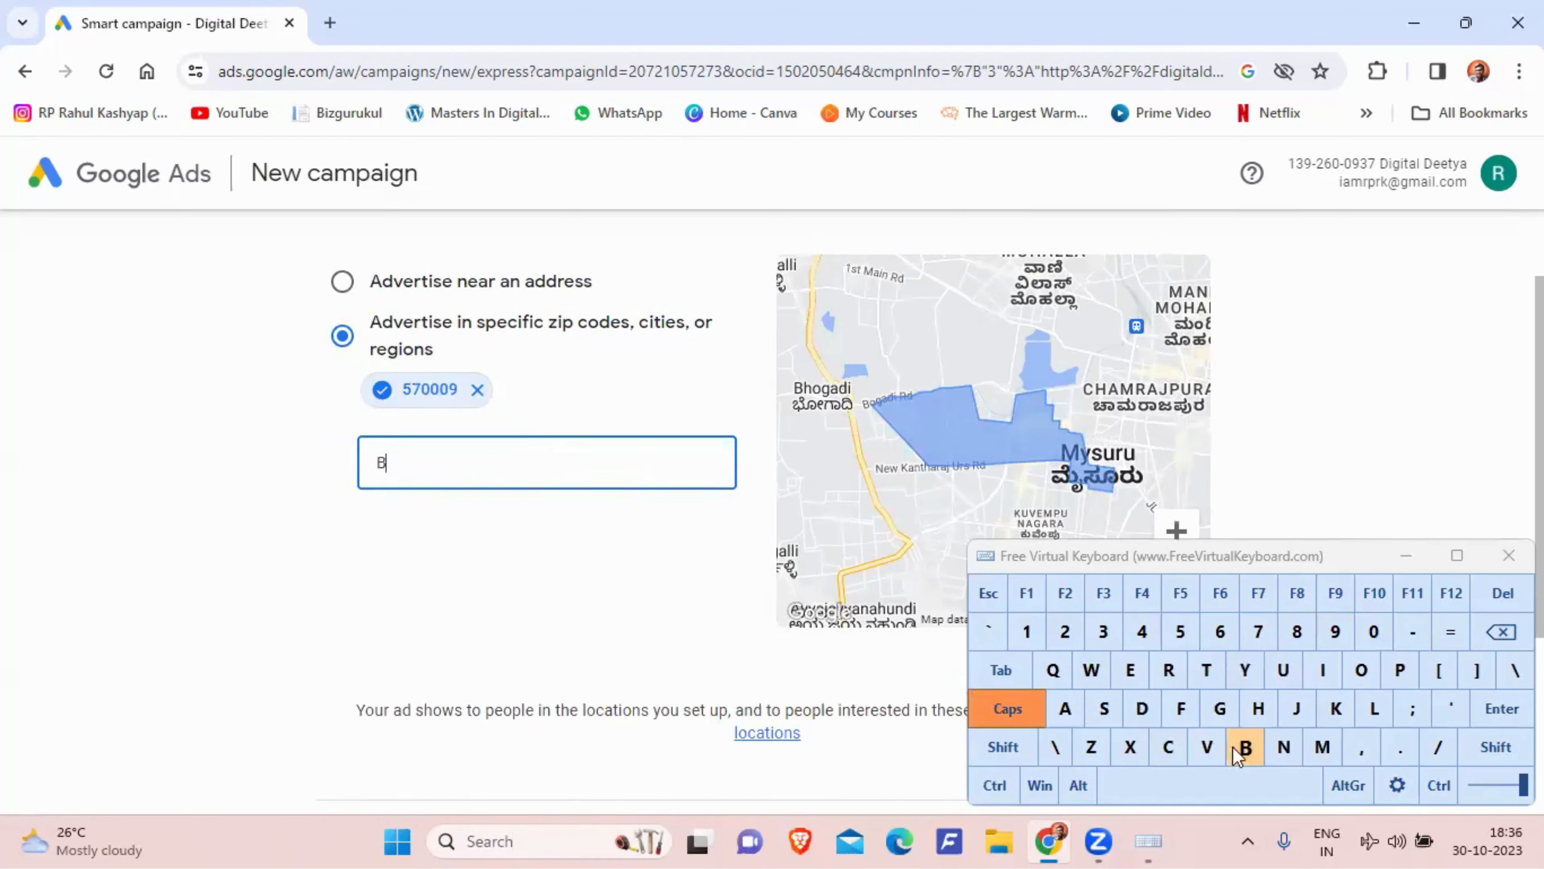
{"action": "left_click", "coordinate": [1013, 711]}
{"action": "left_click", "coordinate": [1074, 708]}
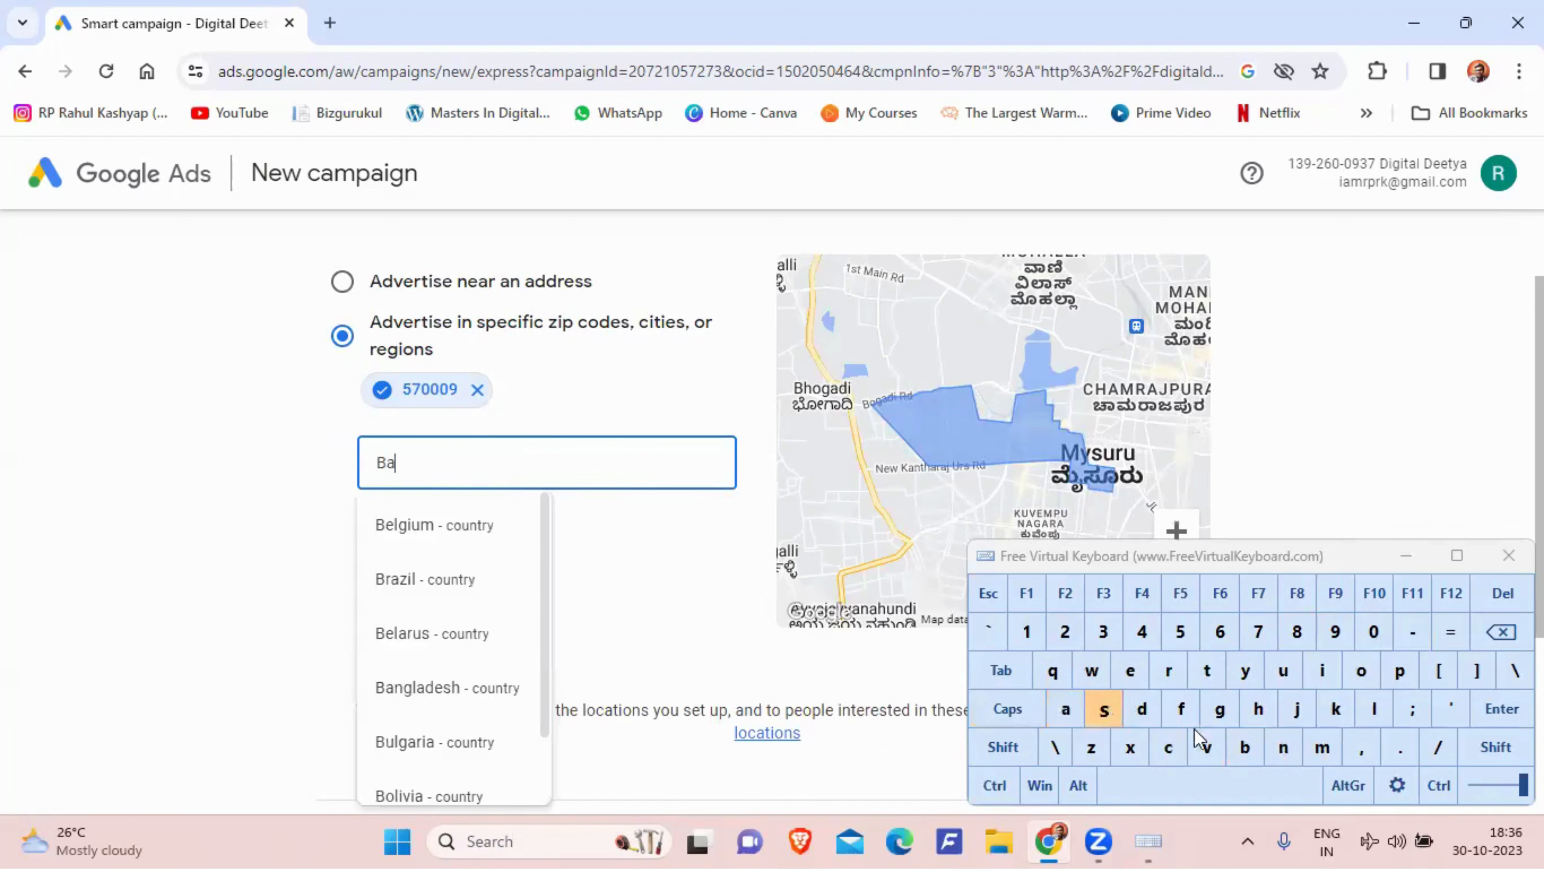
{"action": "left_click", "coordinate": [1283, 747]}
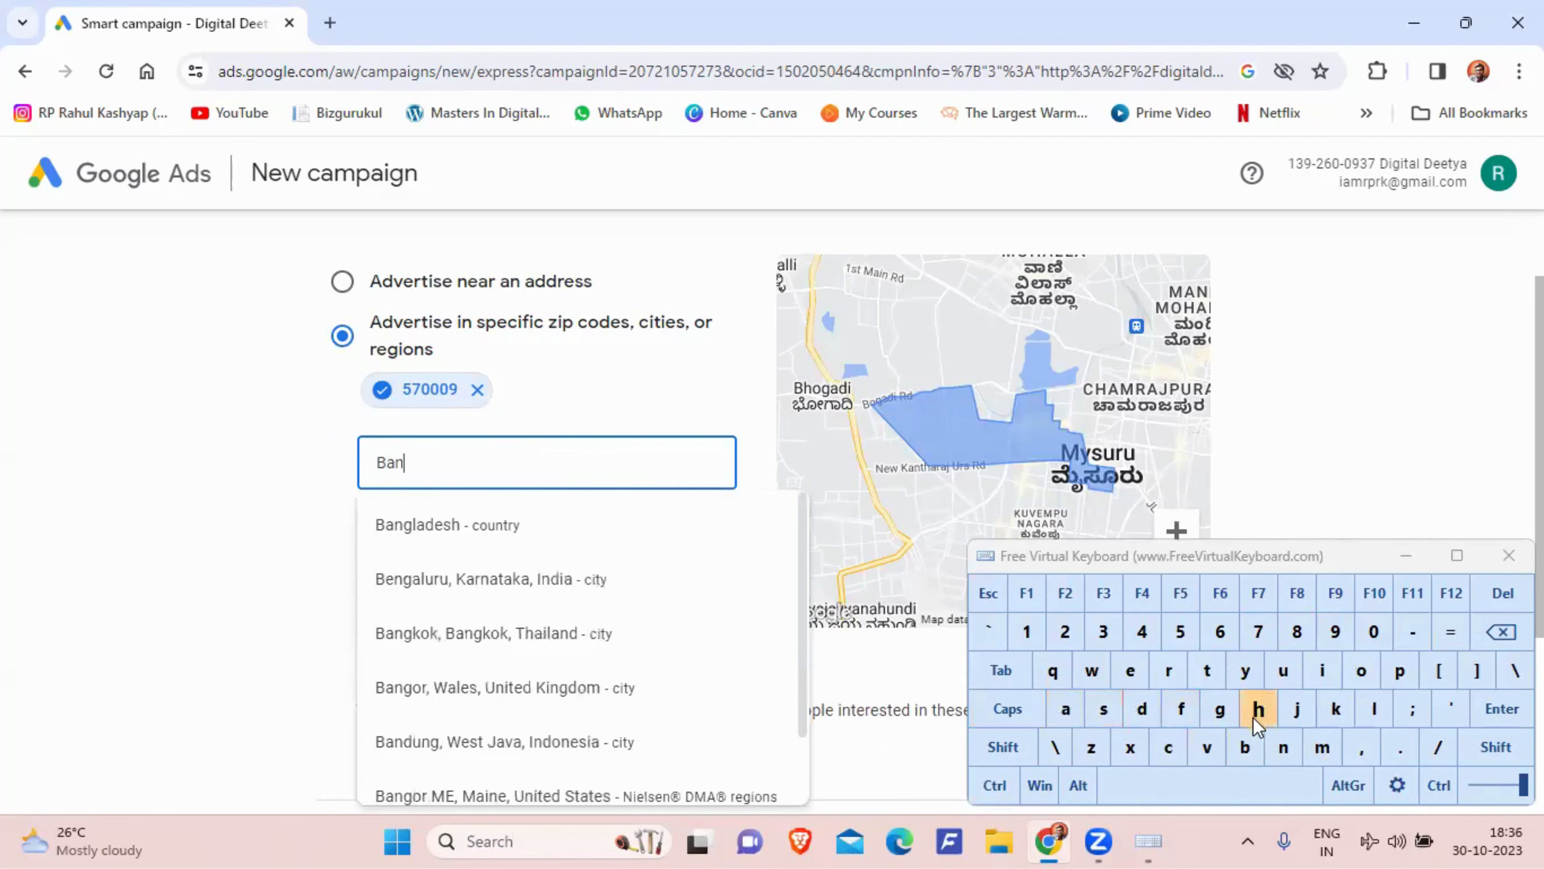
{"action": "left_click", "coordinate": [502, 581]}
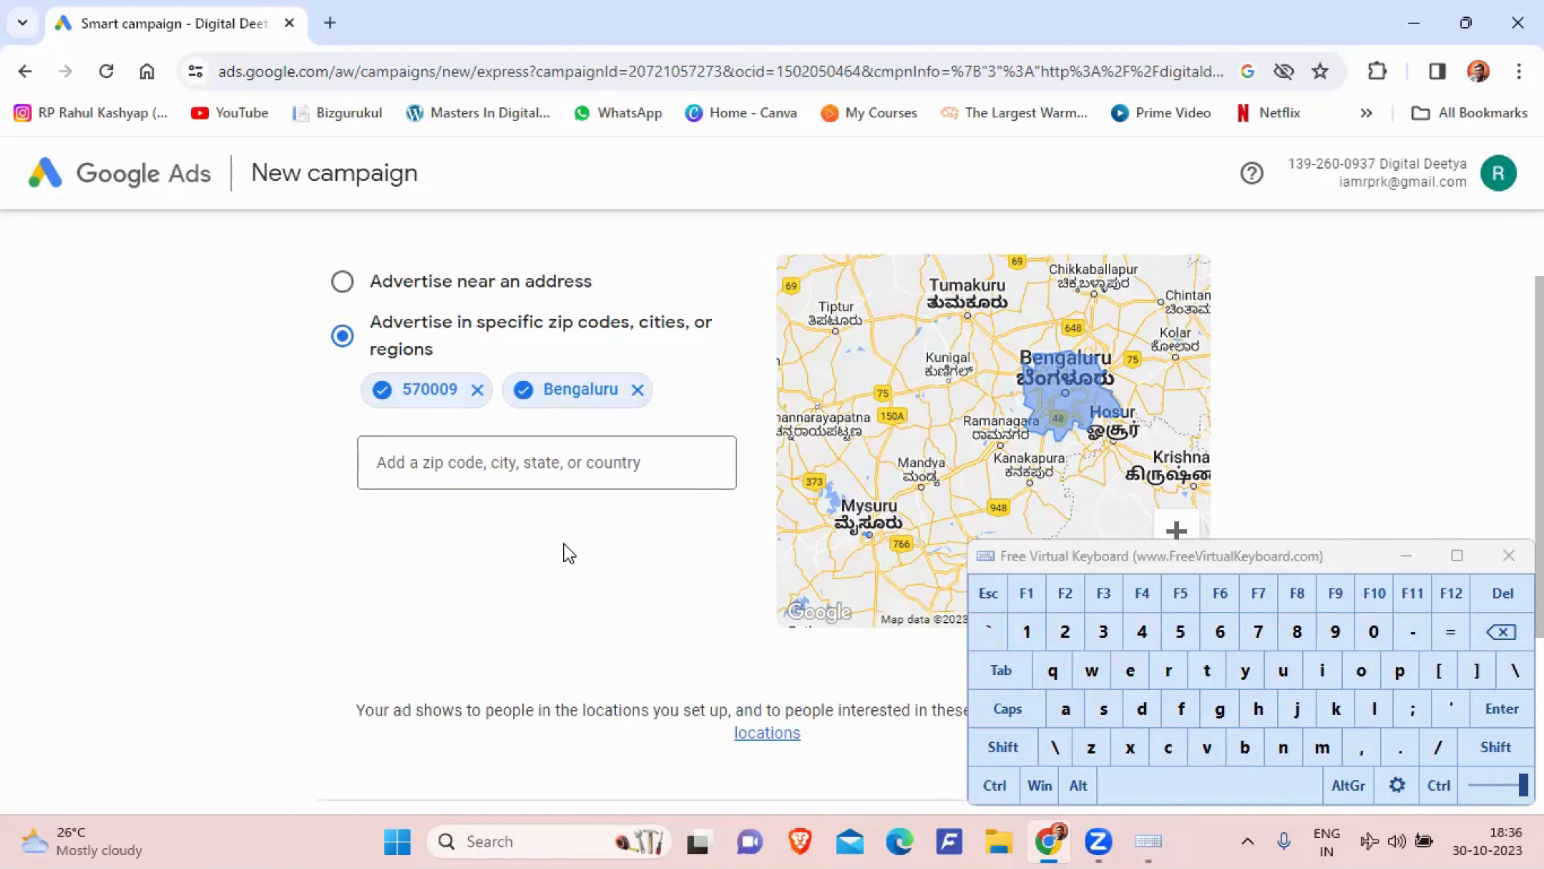
Add Spain as a target location.
{"action": "left_click", "coordinate": [575, 469]}
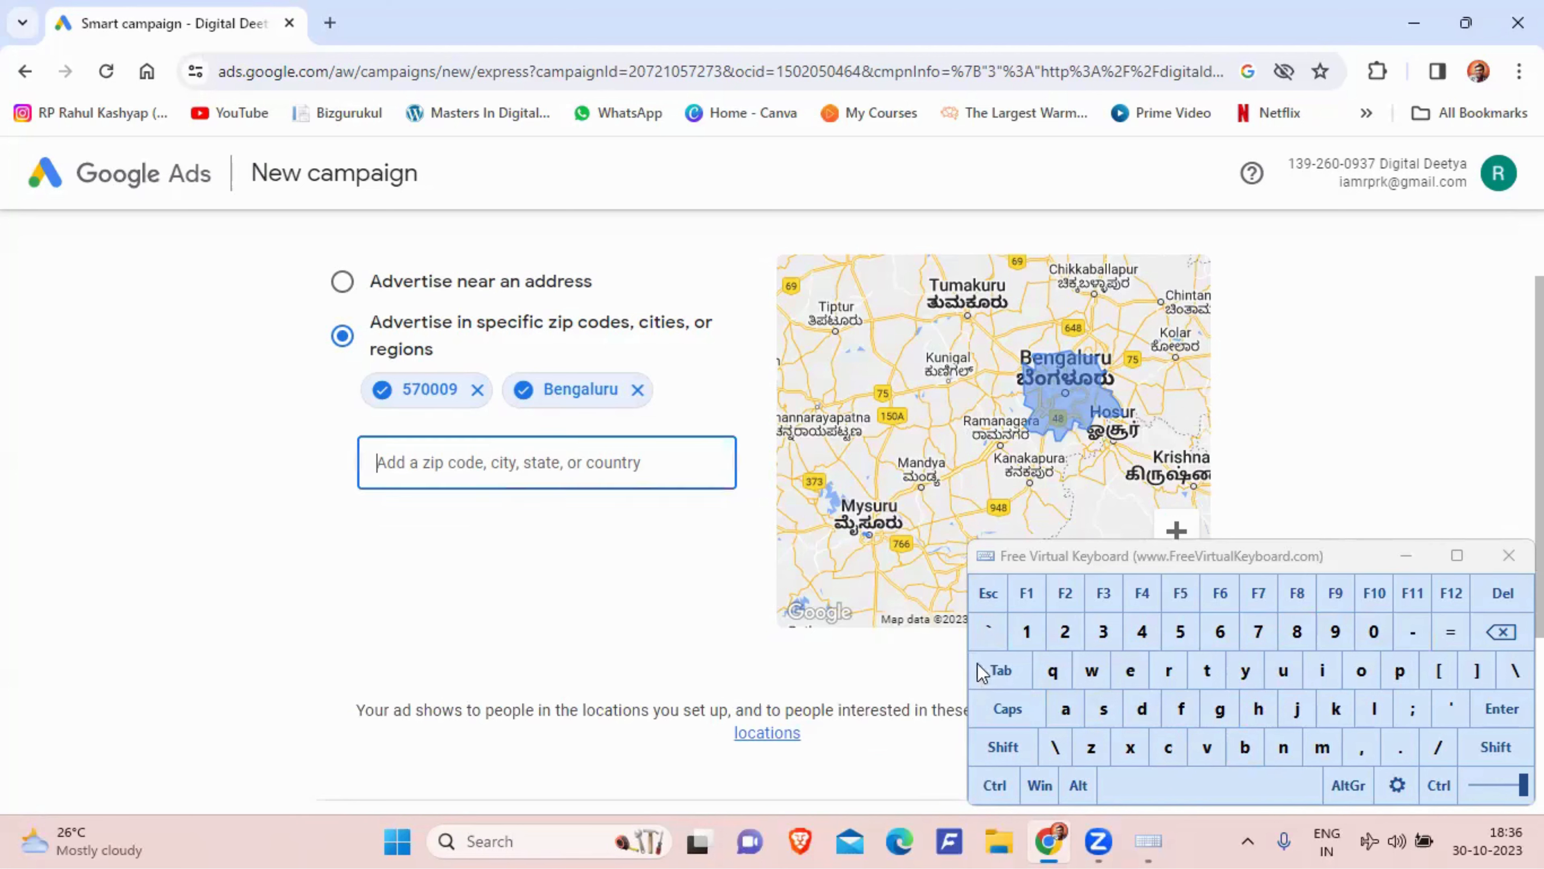
{"action": "left_click", "coordinate": [1027, 708]}
{"action": "left_click", "coordinate": [1110, 713]}
{"action": "left_click", "coordinate": [1003, 709]}
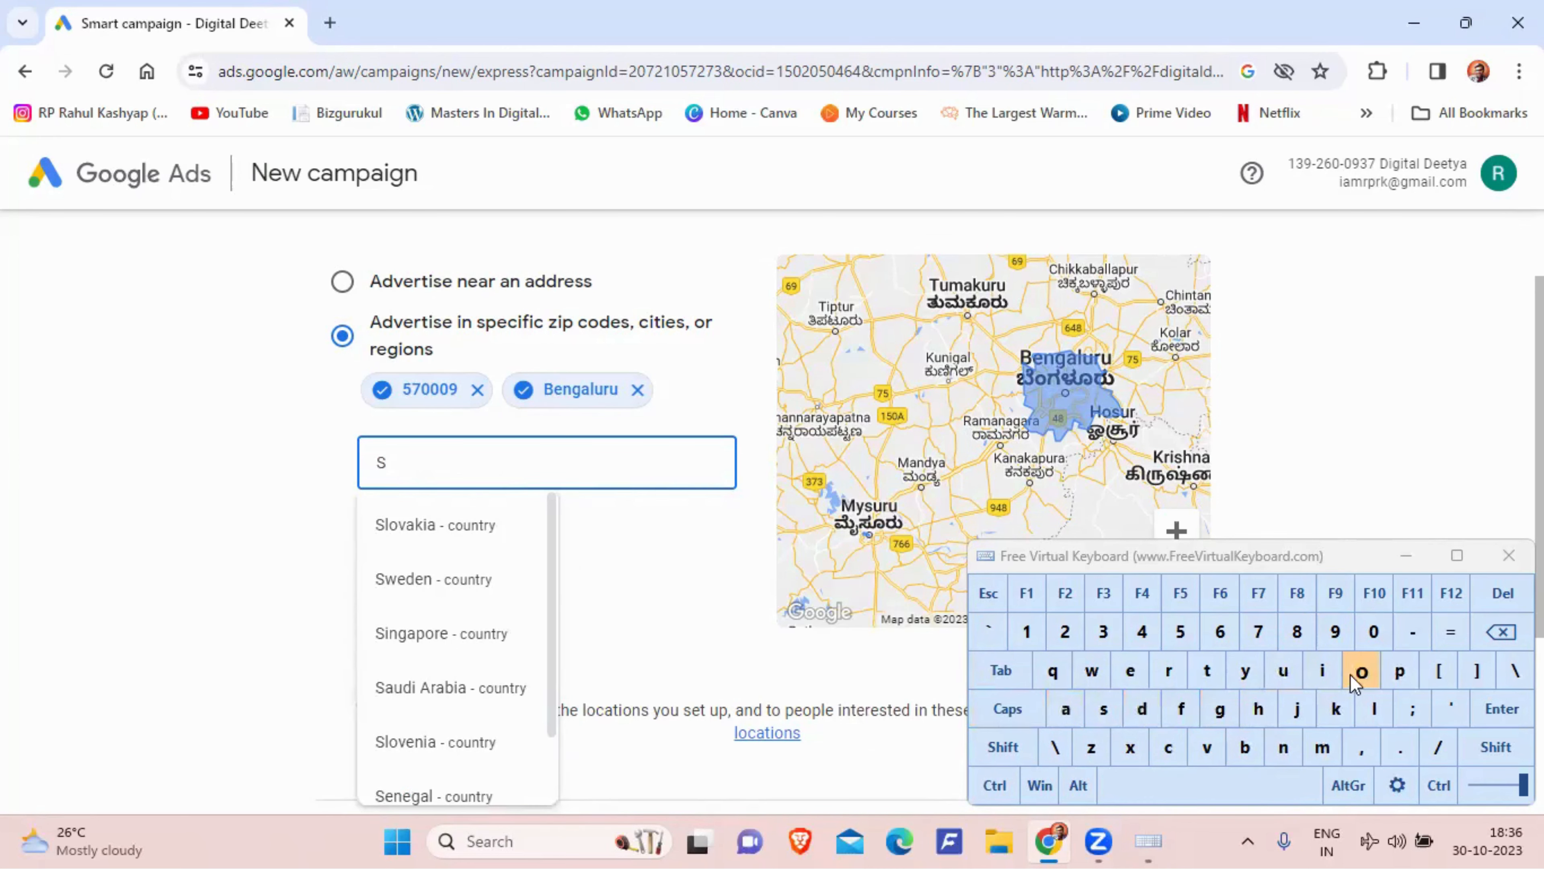
{"action": "left_click", "coordinate": [1399, 672]}
{"action": "left_click", "coordinate": [1071, 713]}
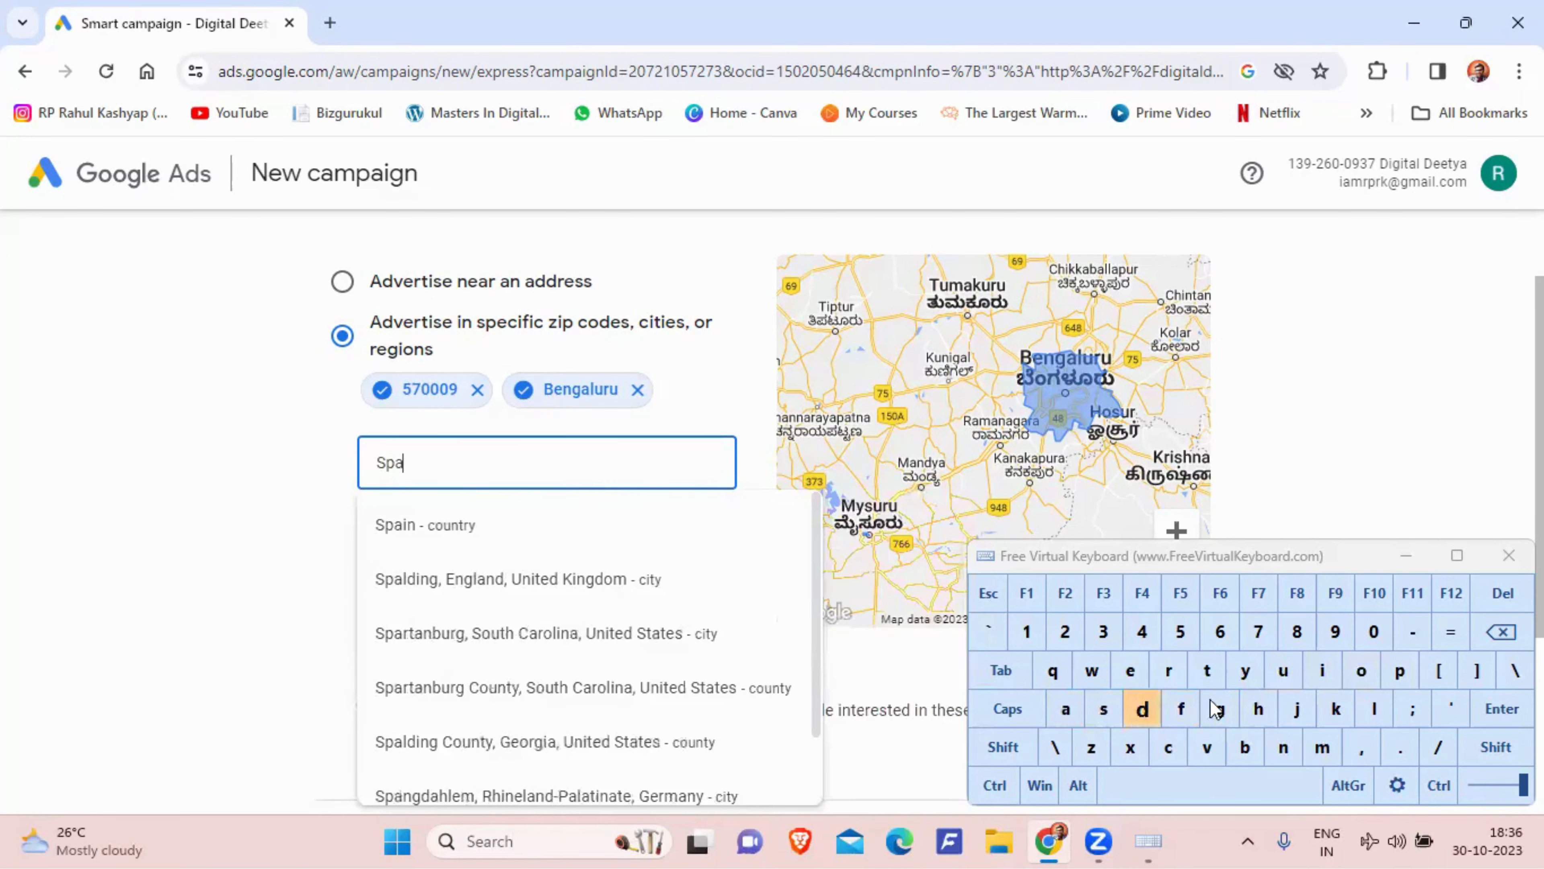
{"action": "left_click", "coordinate": [1324, 672]}
{"action": "left_click", "coordinate": [1283, 747]}
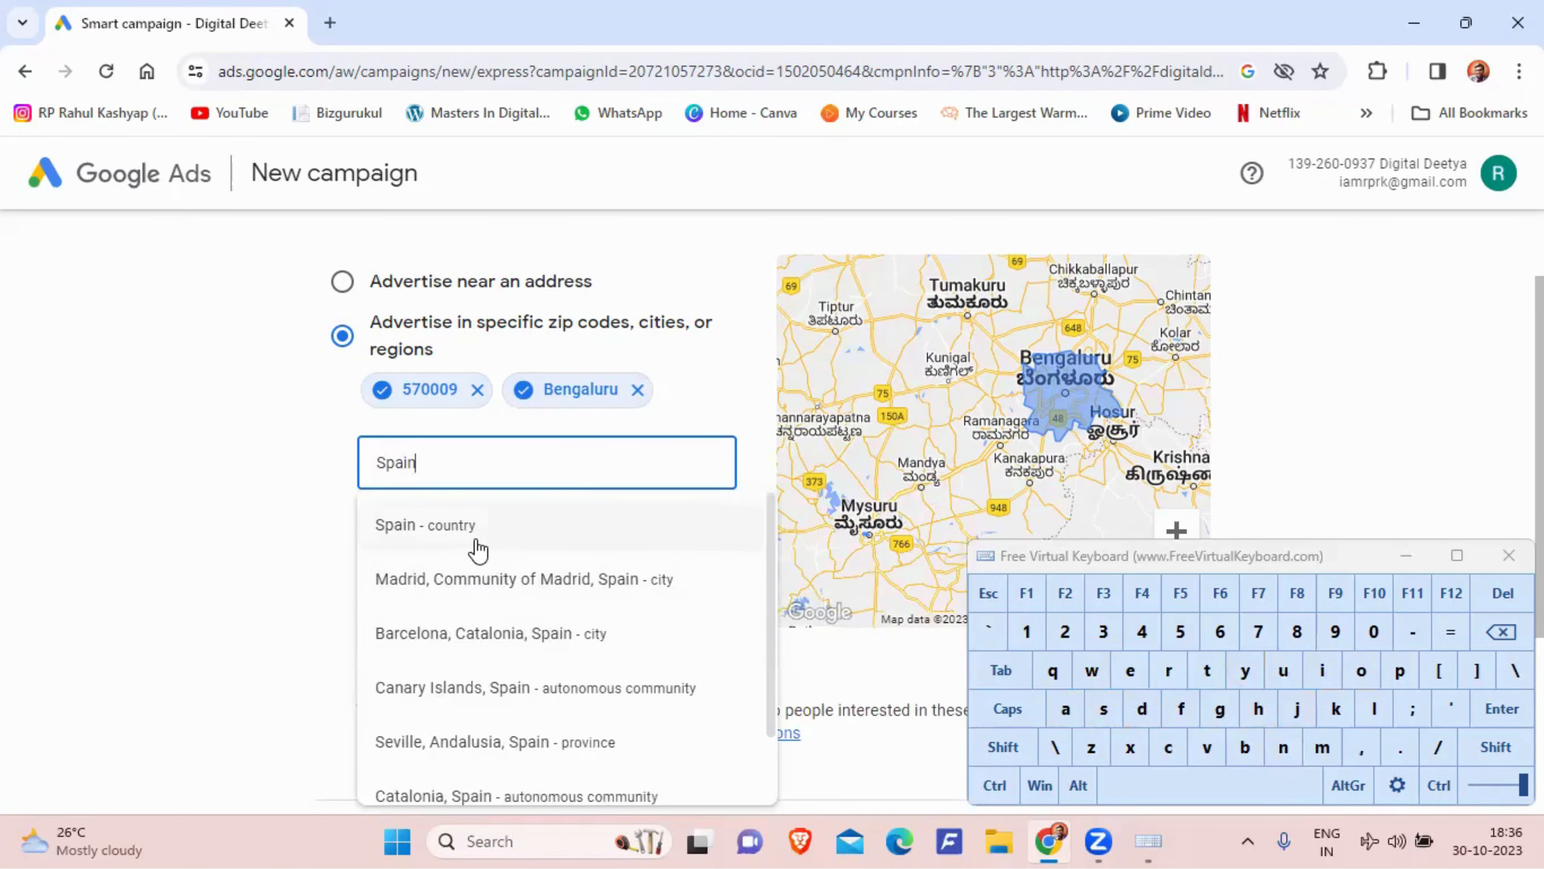
{"action": "left_click", "coordinate": [499, 534]}
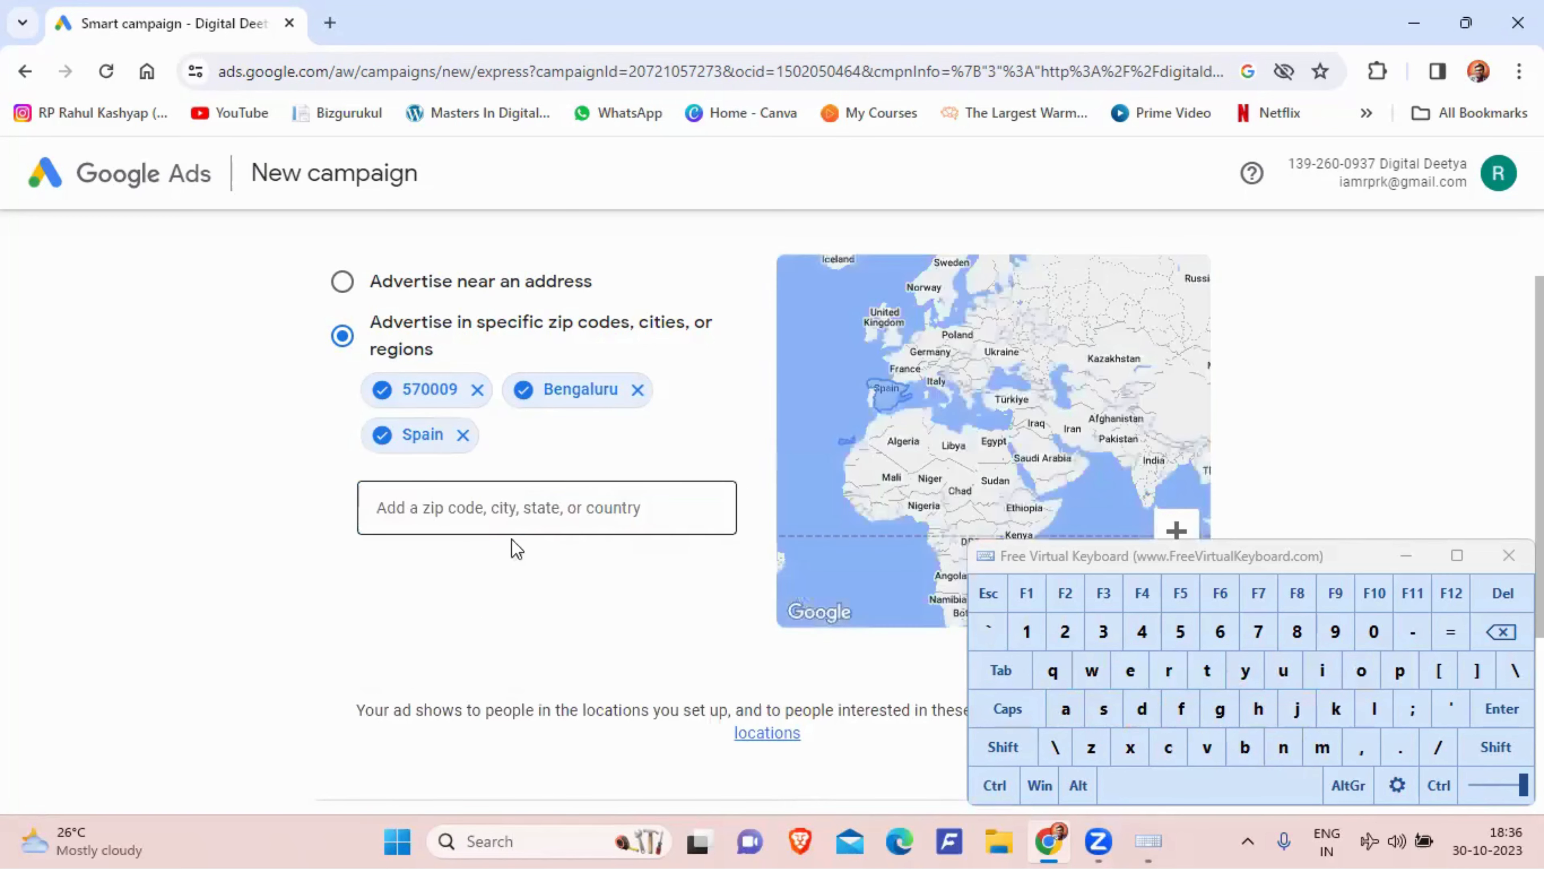
{"action": "left_click", "coordinate": [1406, 556]}
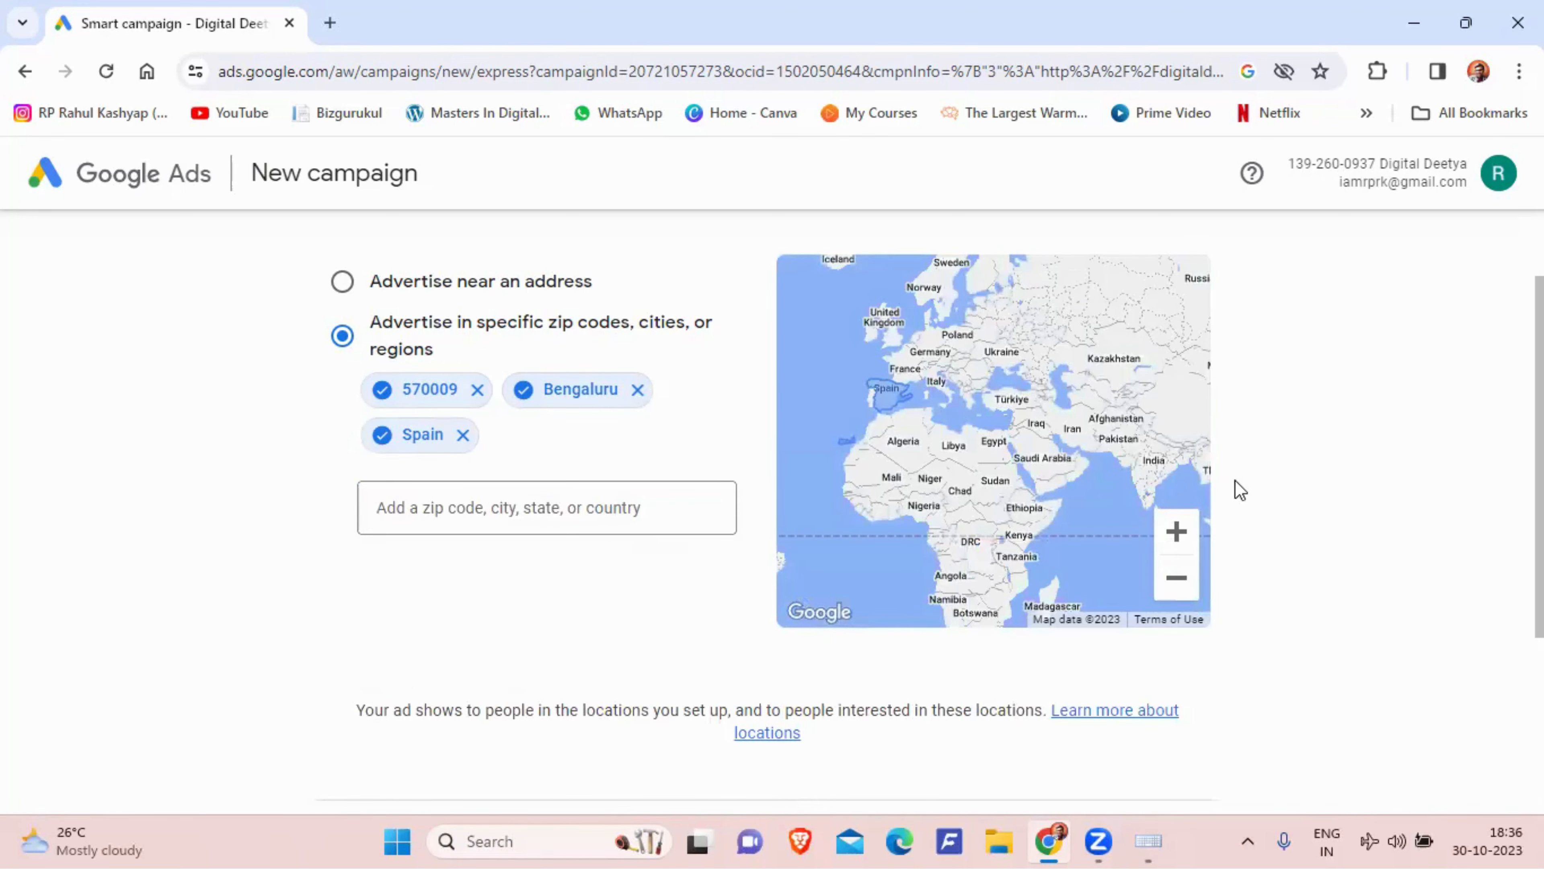
Check the three target locations and continue to the budget step.
{"action": "scroll", "coordinate": [1279, 489], "scroll_direction": "up", "scroll_amount": 2}
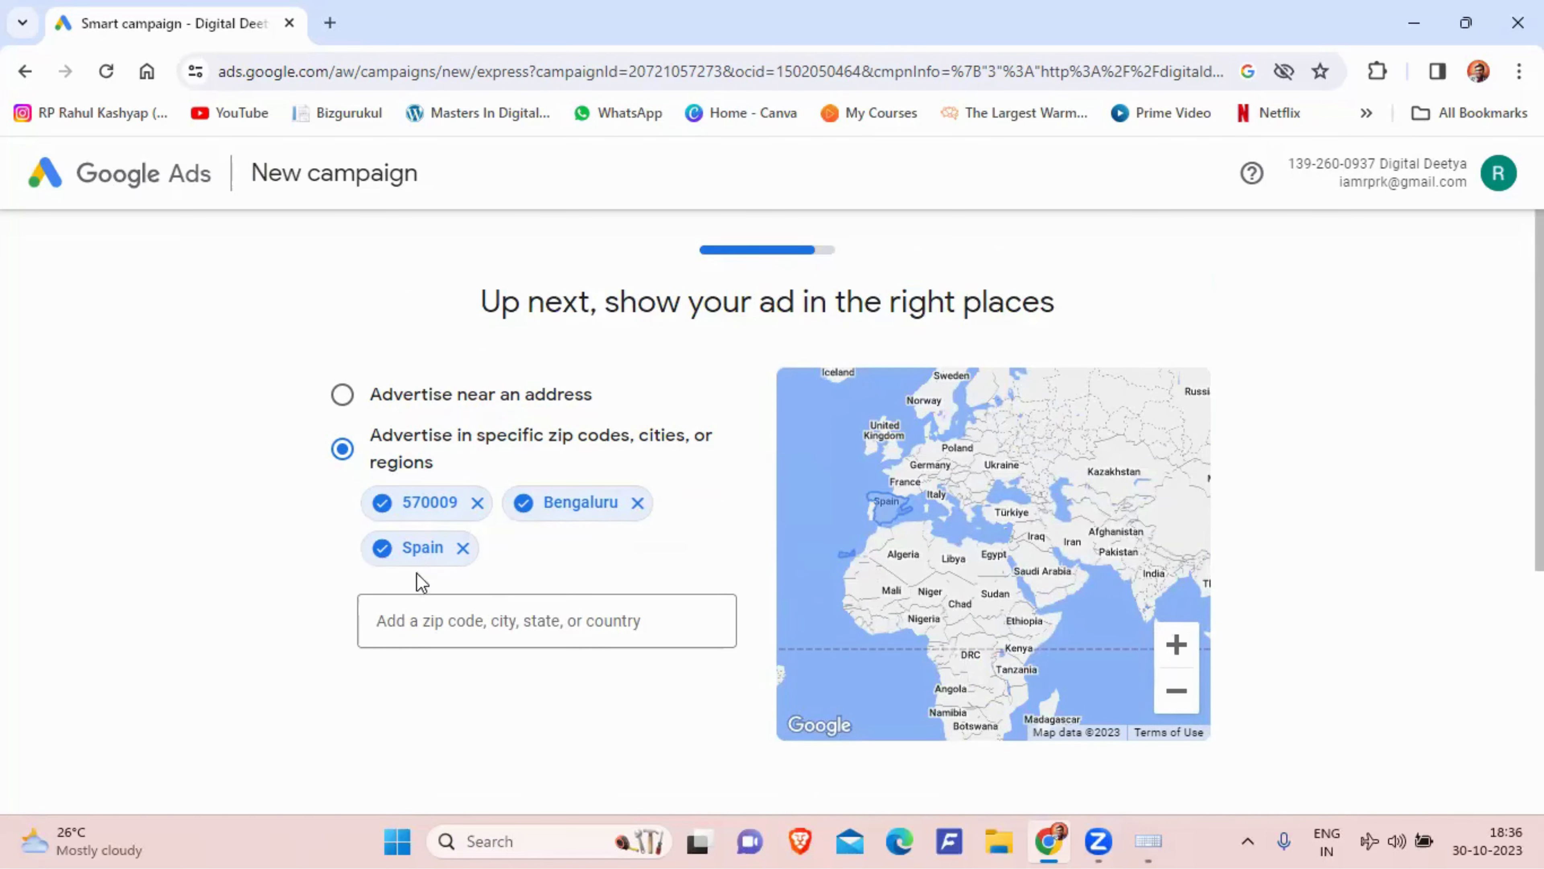
{"action": "scroll", "coordinate": [1295, 537], "scroll_direction": "down", "scroll_amount": 2}
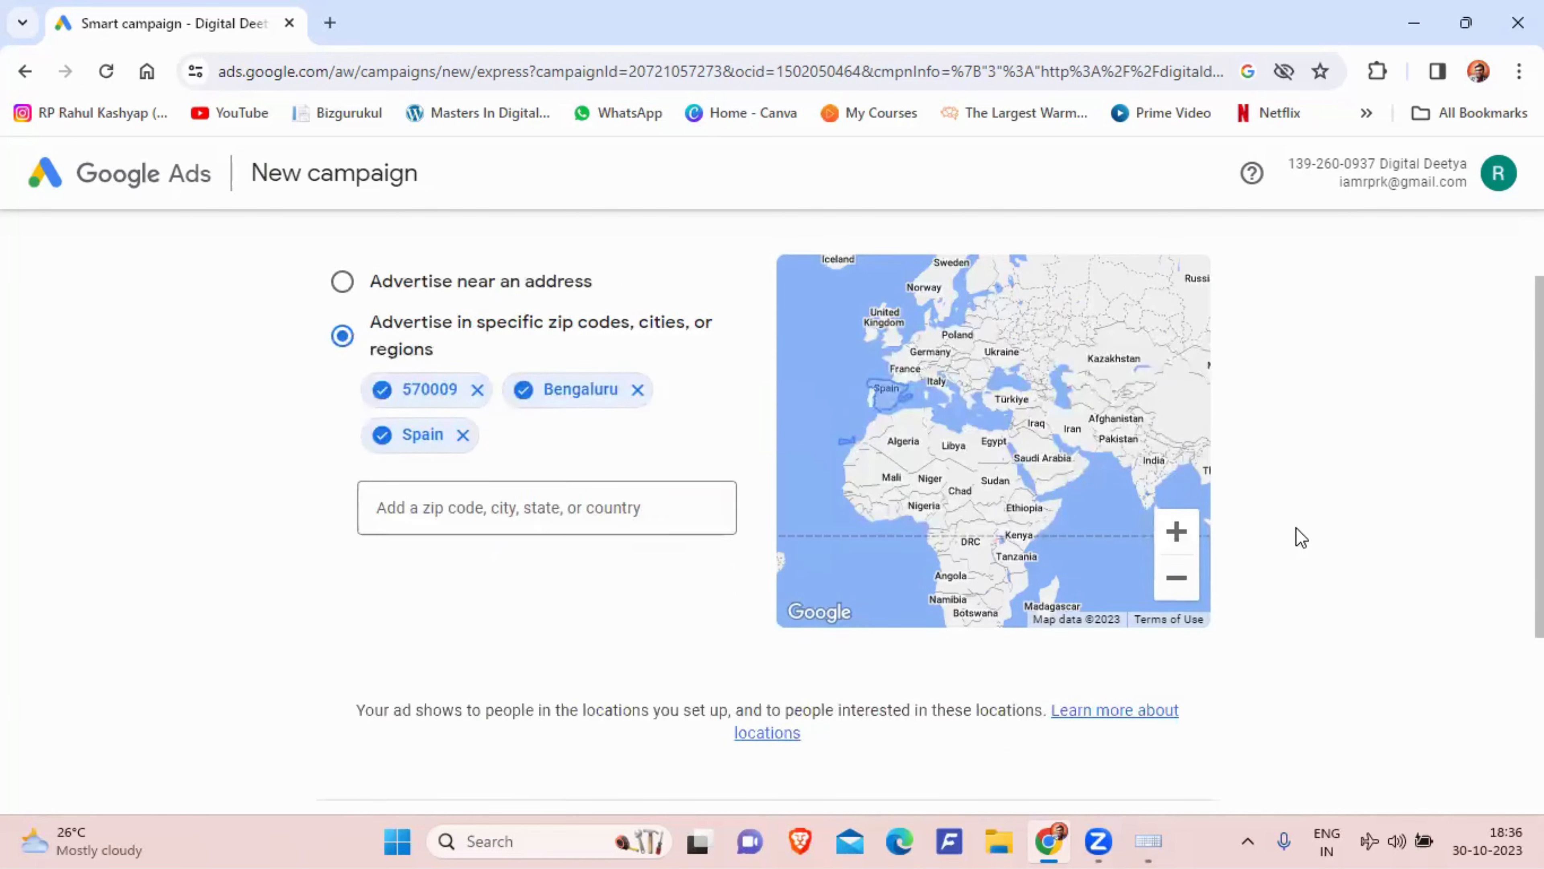
{"action": "scroll", "coordinate": [1295, 528], "scroll_direction": "down", "scroll_amount": 4}
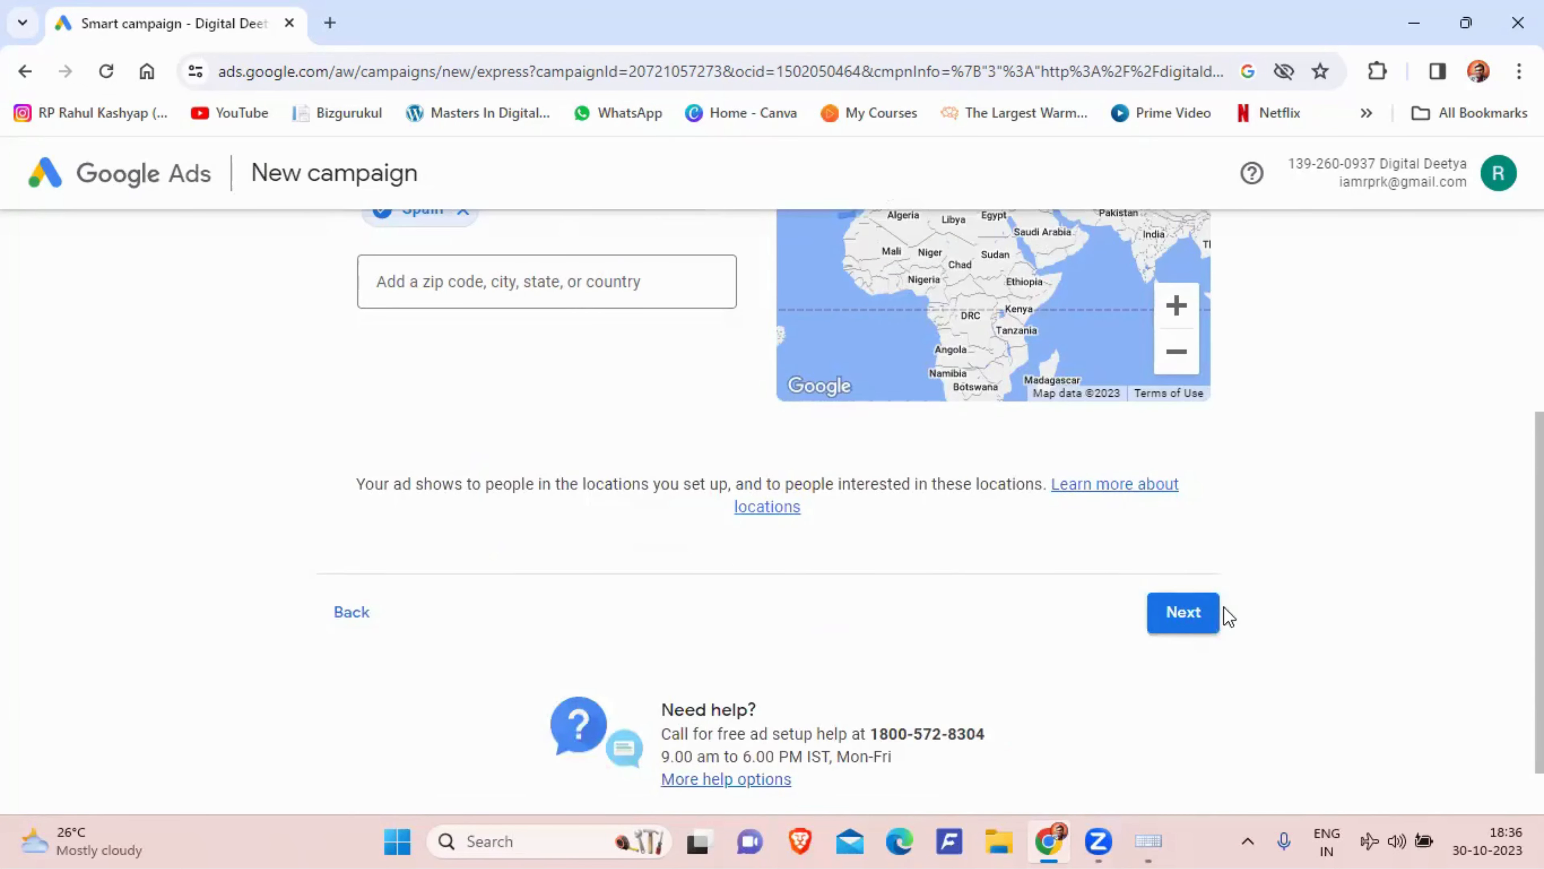
{"action": "left_click", "coordinate": [1183, 617]}
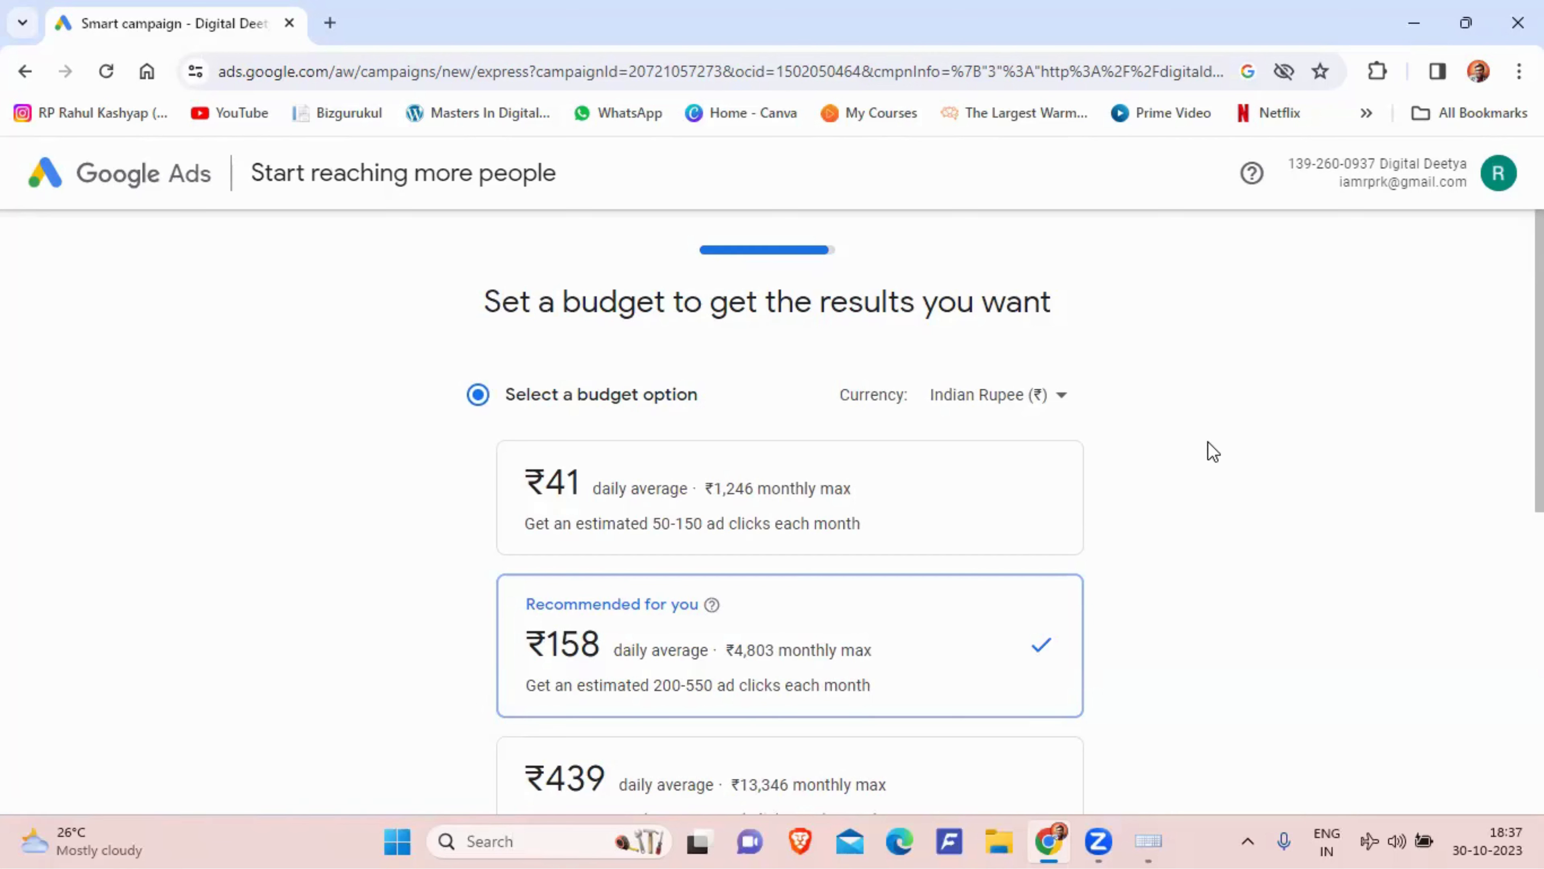
Review the suggested daily budgets of ₹41, ₹158 and ₹439, keeping the recommended ₹158 option.
{"action": "scroll", "coordinate": [1213, 451], "scroll_direction": "down", "scroll_amount": 2}
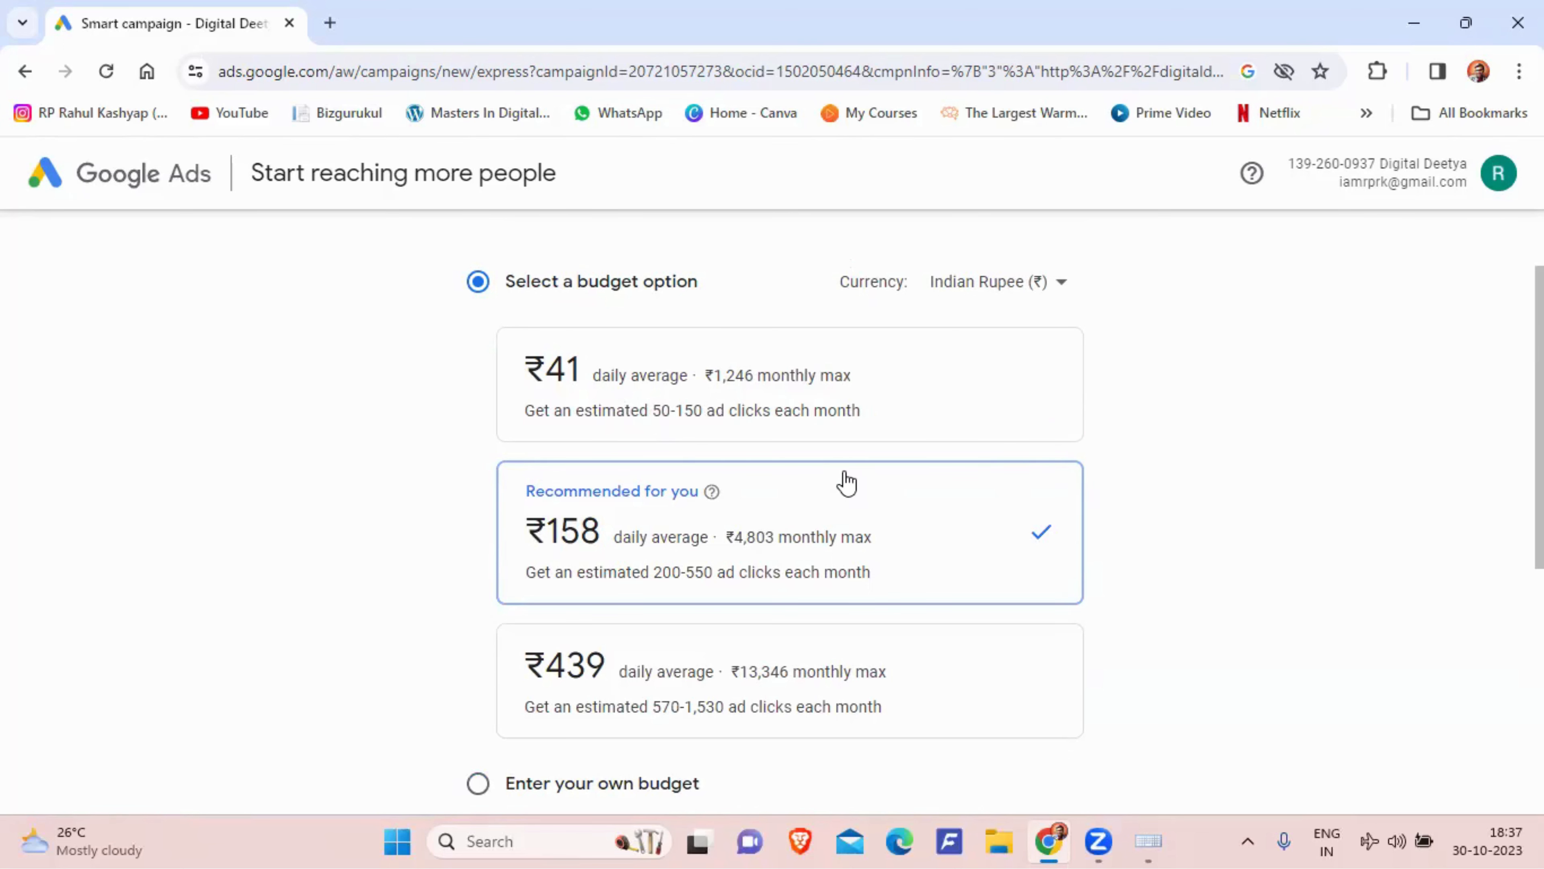
{"action": "scroll", "coordinate": [846, 482], "scroll_direction": "down", "scroll_amount": 3}
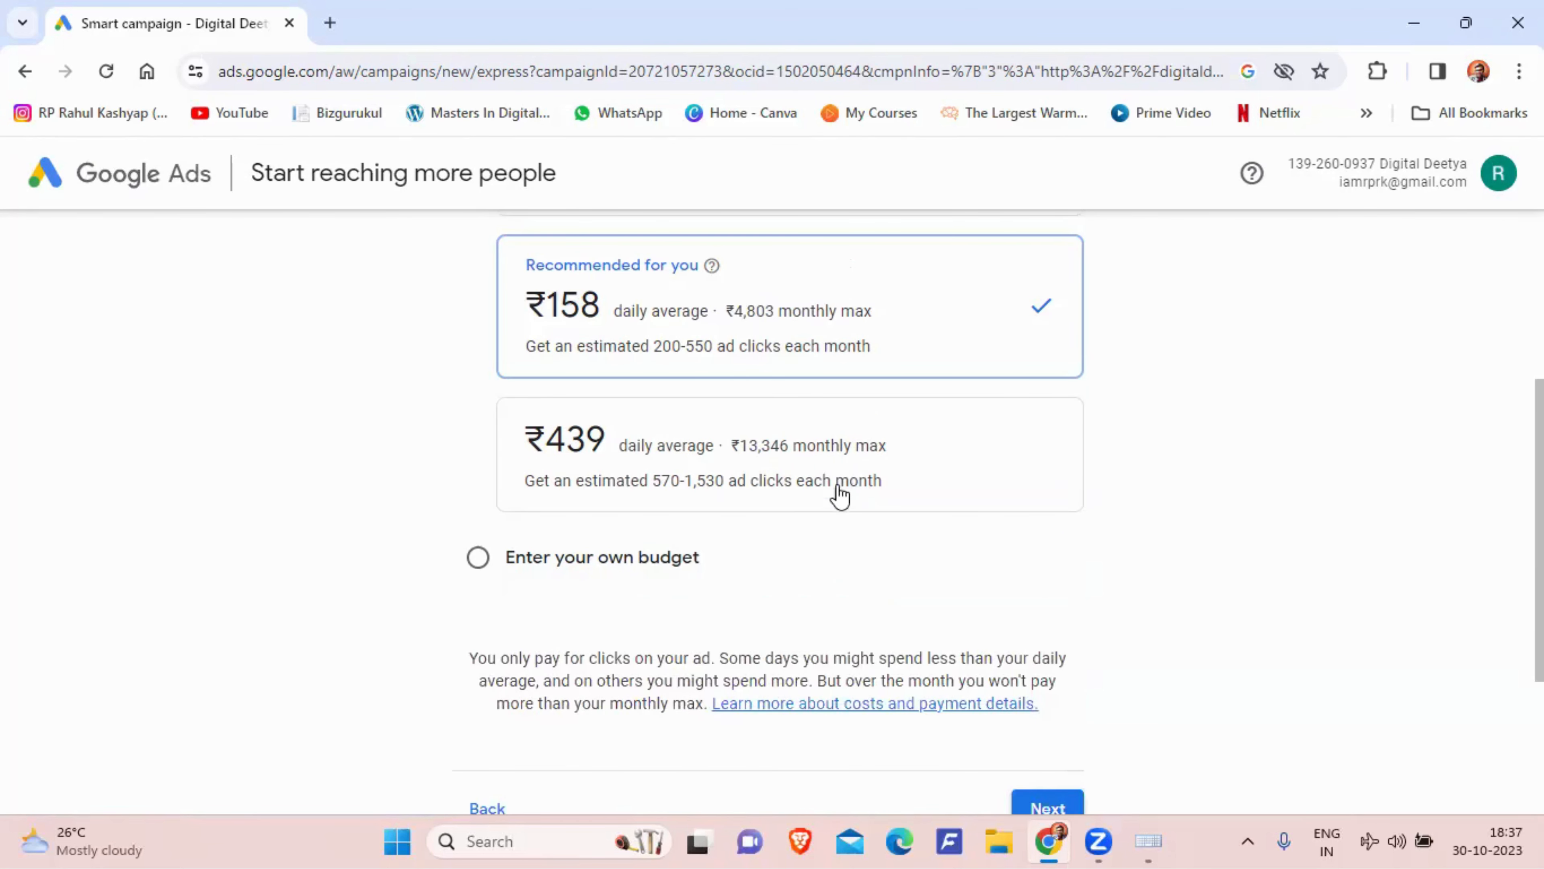
Set a custom daily budget of ₹410 (₹12,464 monthly max, about 530–1,430 clicks).
{"action": "left_click", "coordinate": [492, 563]}
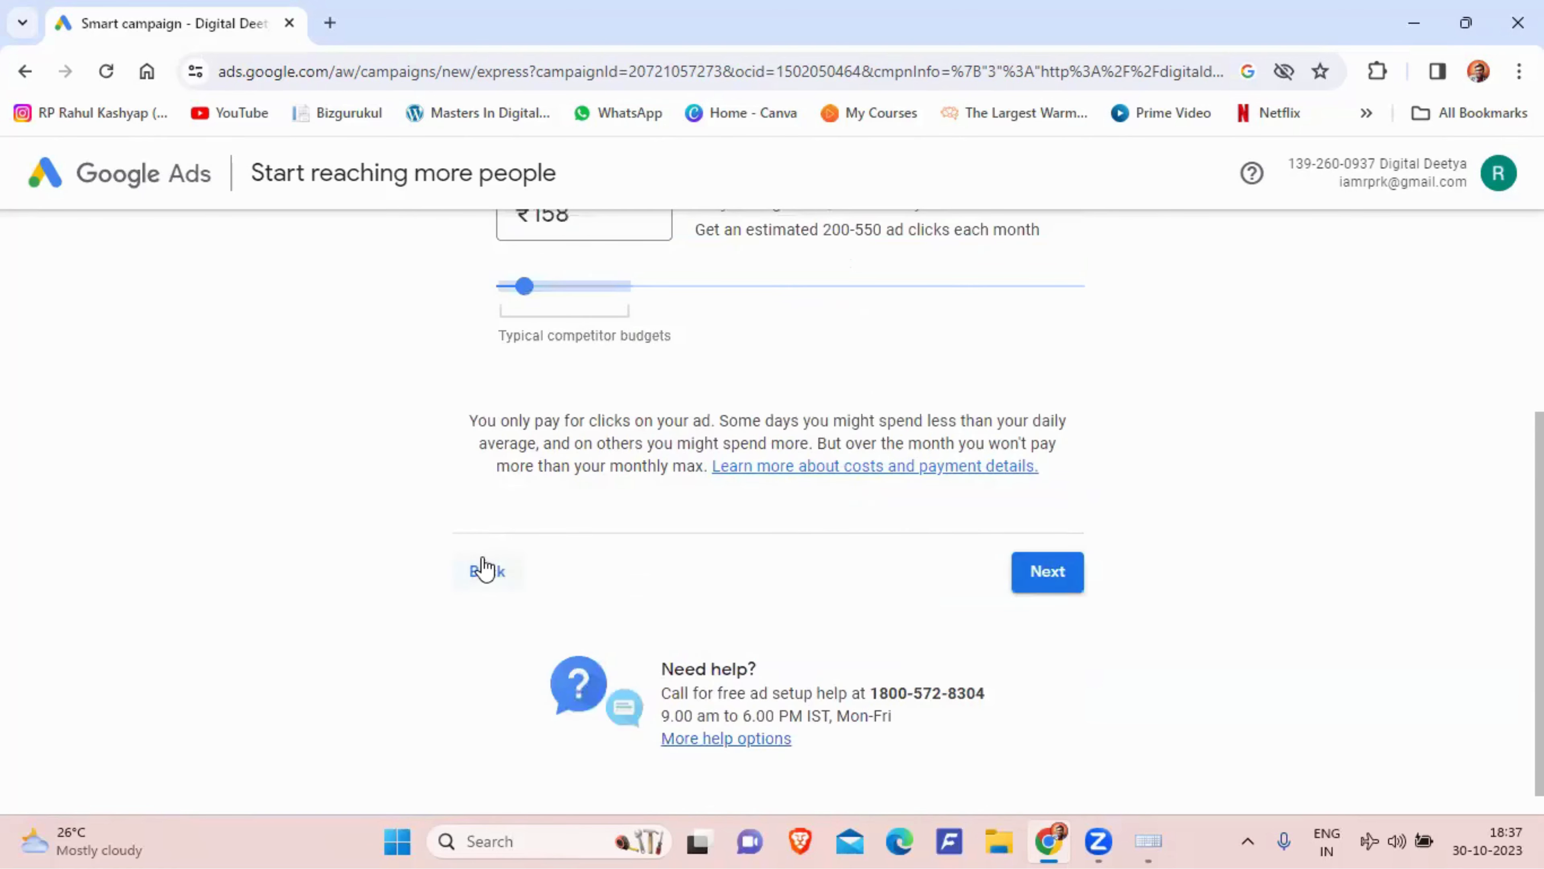
{"action": "scroll", "coordinate": [1141, 616], "scroll_direction": "up", "scroll_amount": 5}
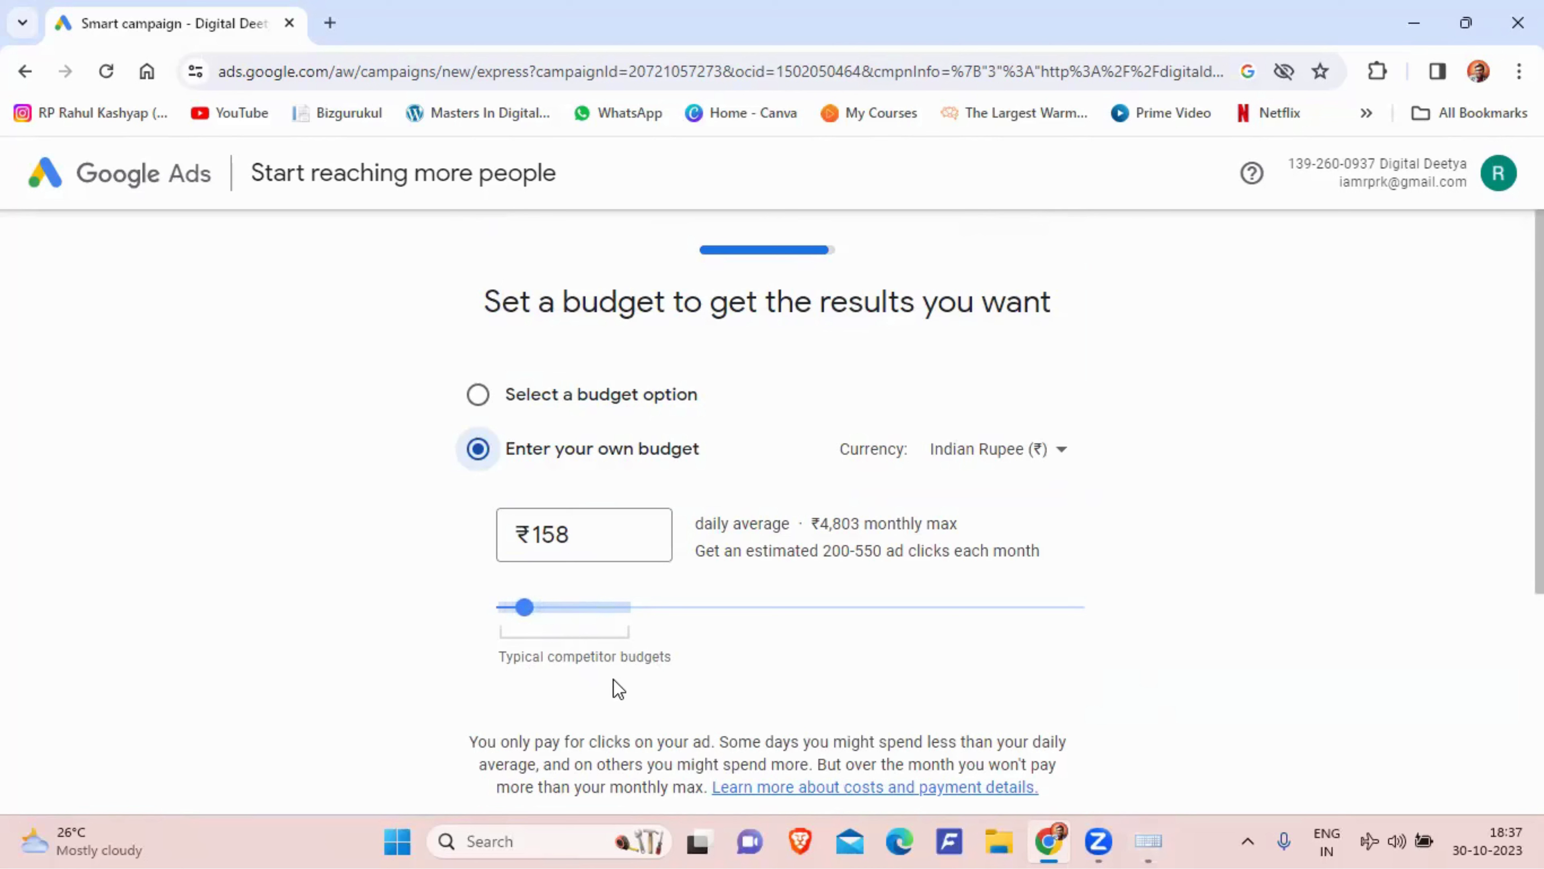
{"action": "left_click_drag", "start_coordinate": [524, 609], "coordinate": [478, 610]}
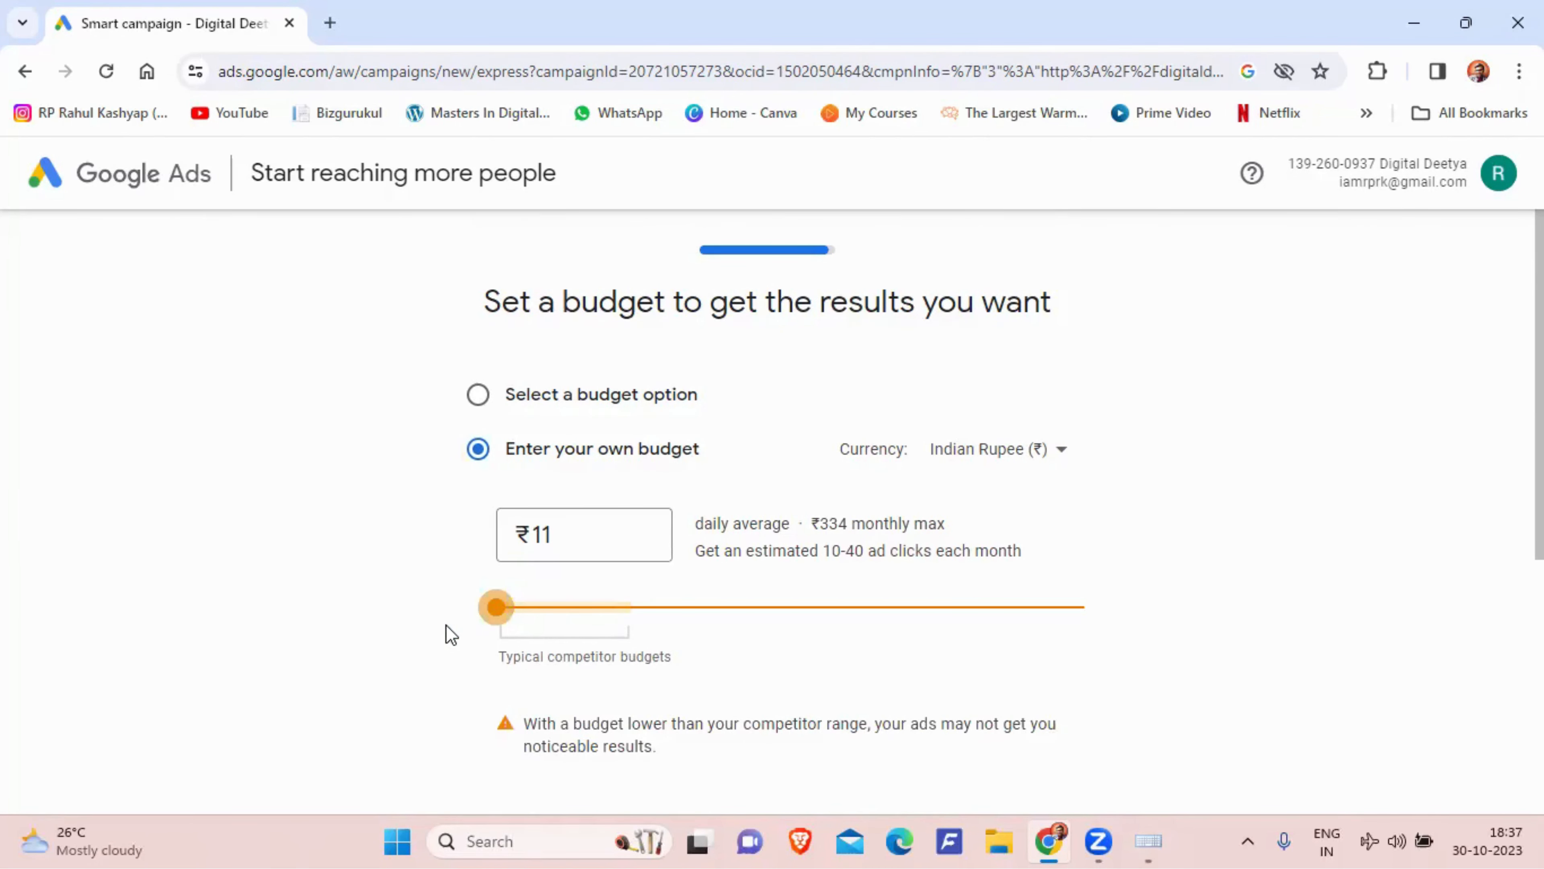
{"action": "scroll", "coordinate": [445, 624], "scroll_direction": "down", "scroll_amount": 2}
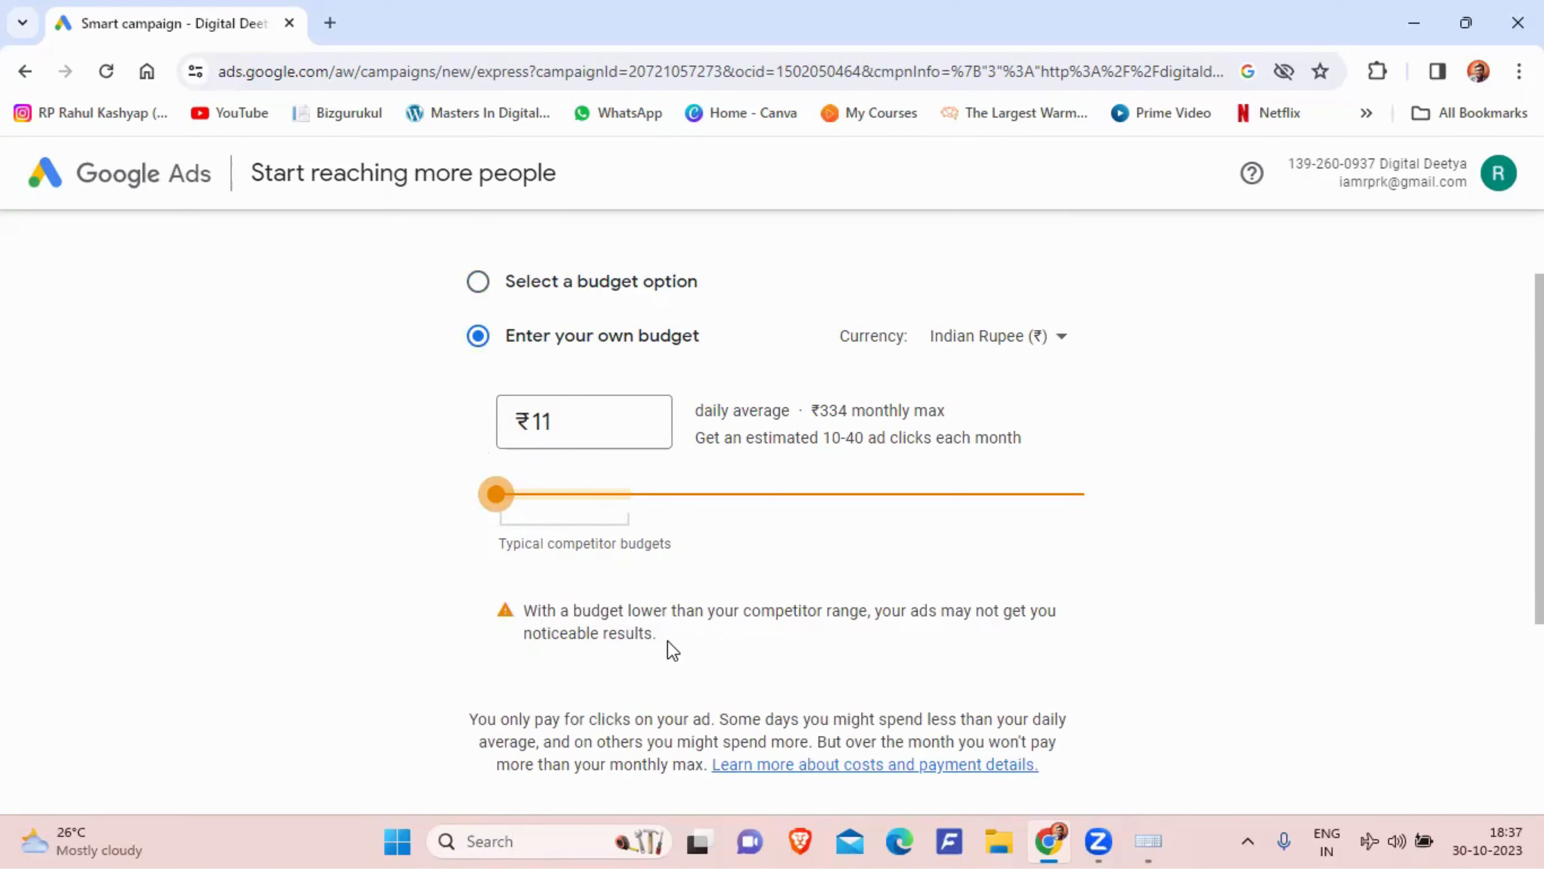
{"action": "scroll", "coordinate": [666, 640], "scroll_direction": "up", "scroll_amount": 2}
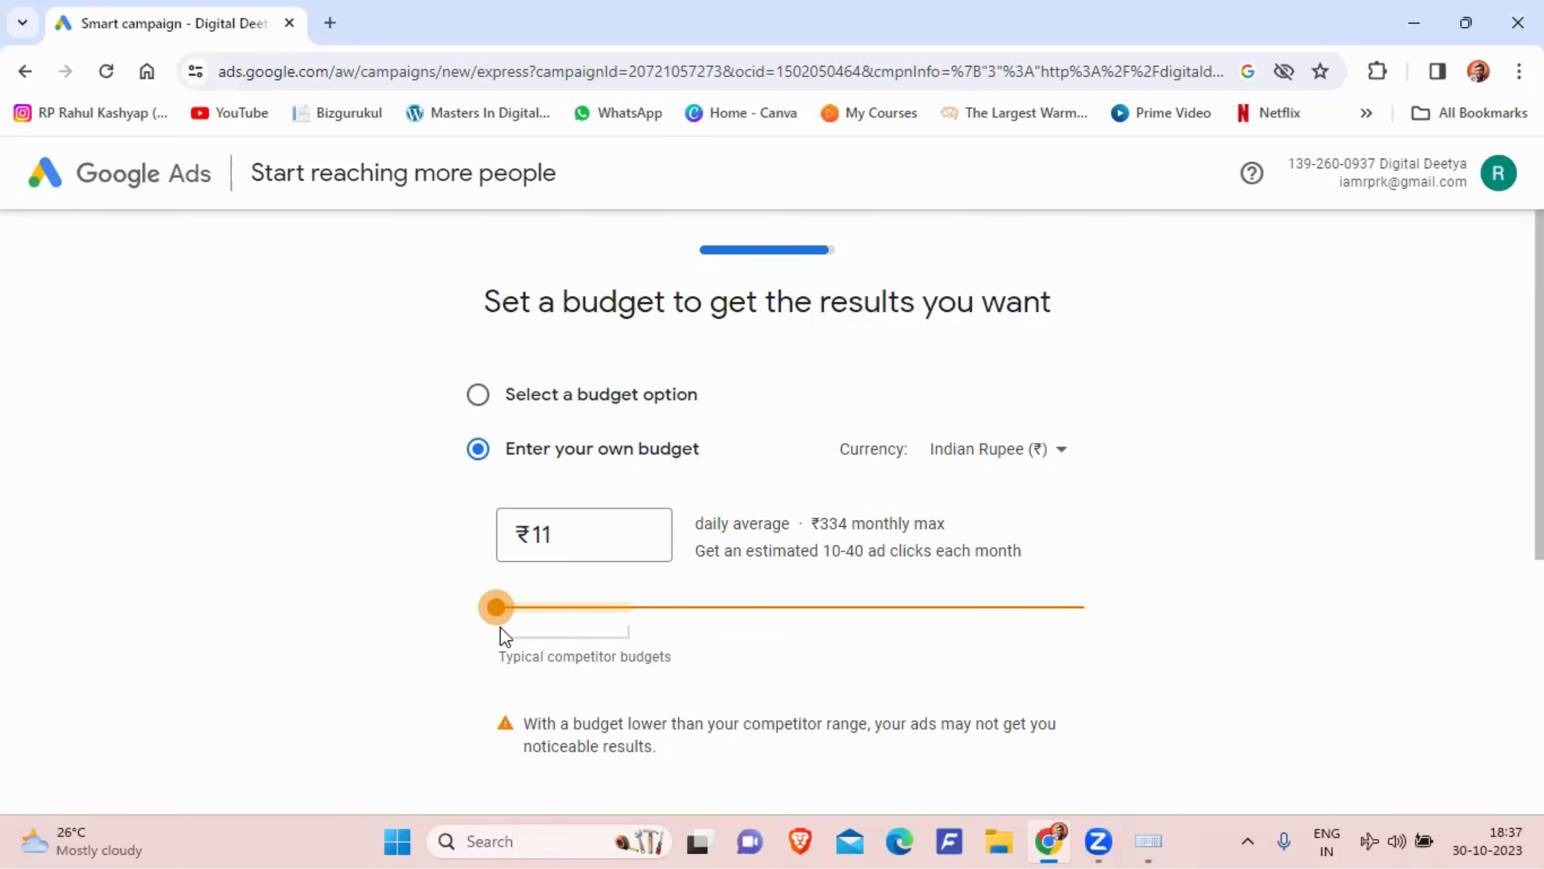
{"action": "left_click_drag", "start_coordinate": [497, 609], "coordinate": [1128, 616]}
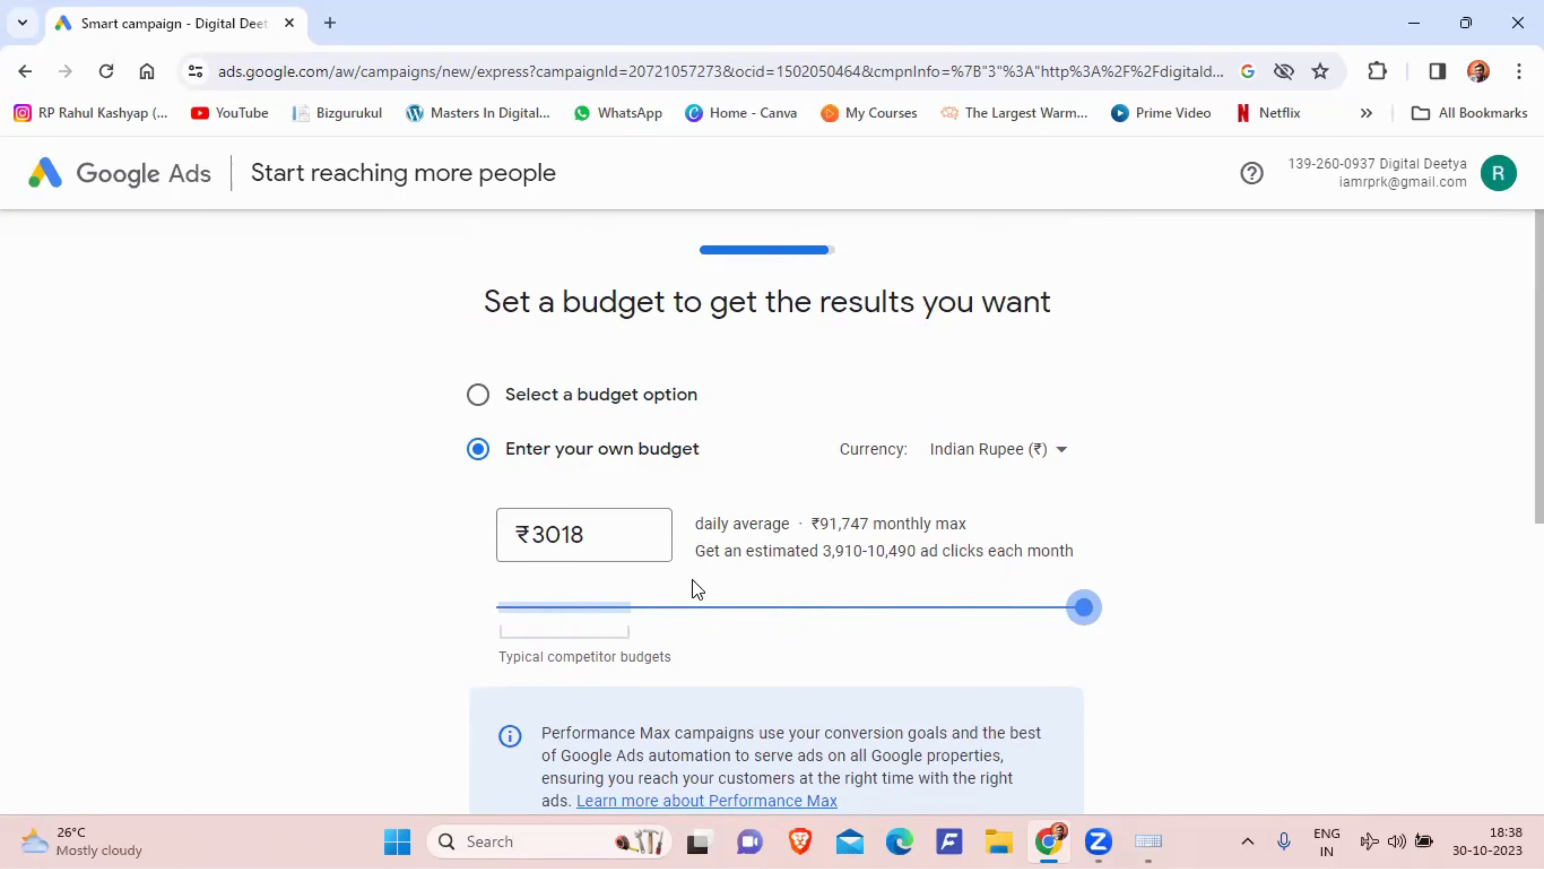
{"action": "left_click", "coordinate": [577, 610]}
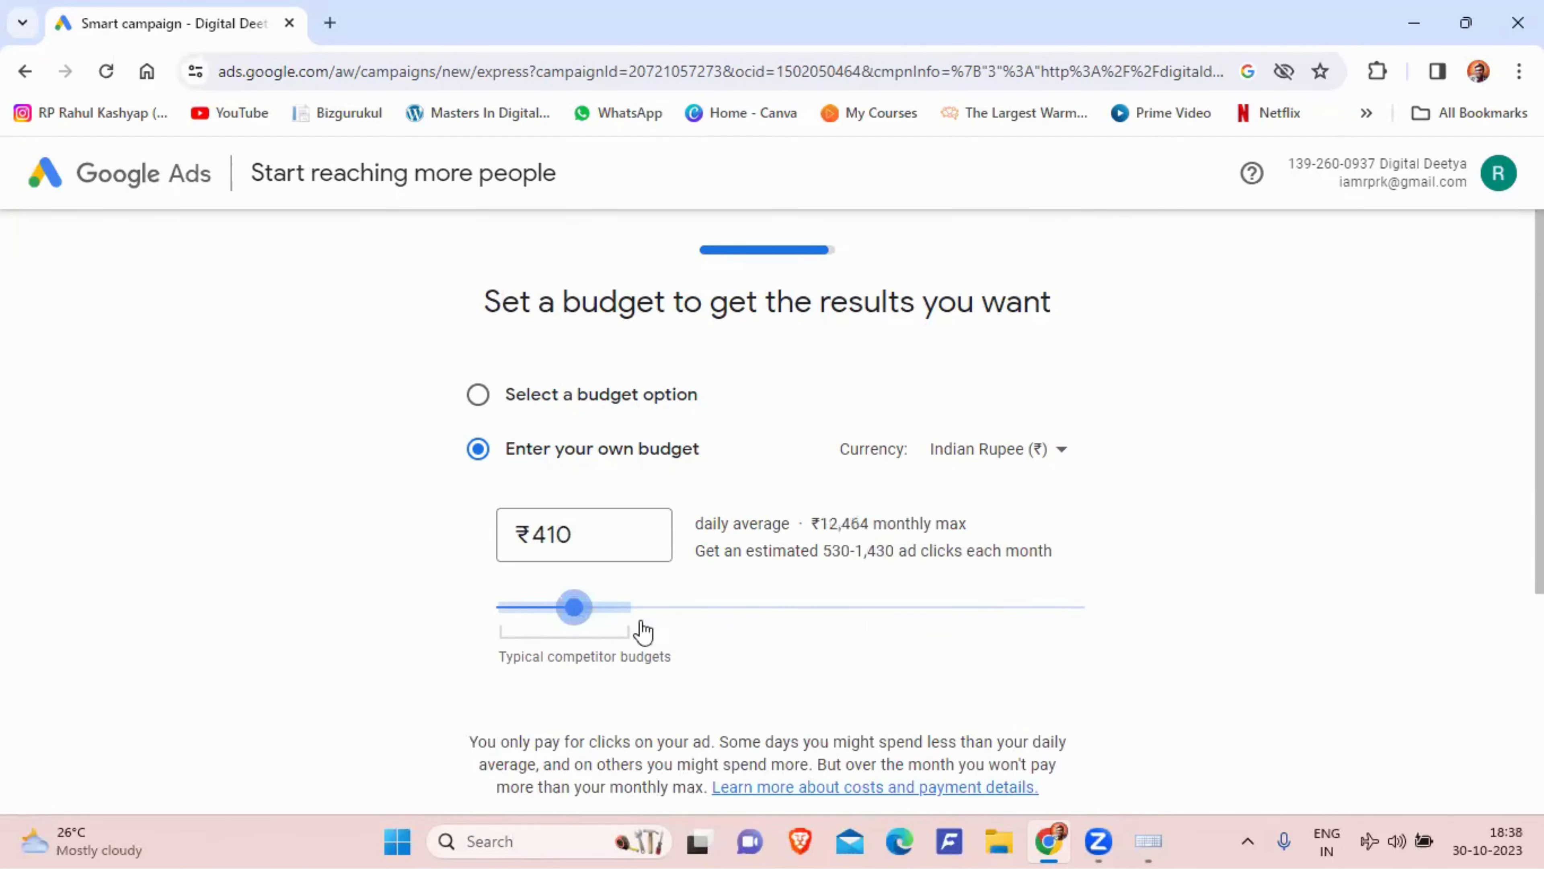
{"action": "scroll", "coordinate": [1083, 527], "scroll_direction": "down", "scroll_amount": 5}
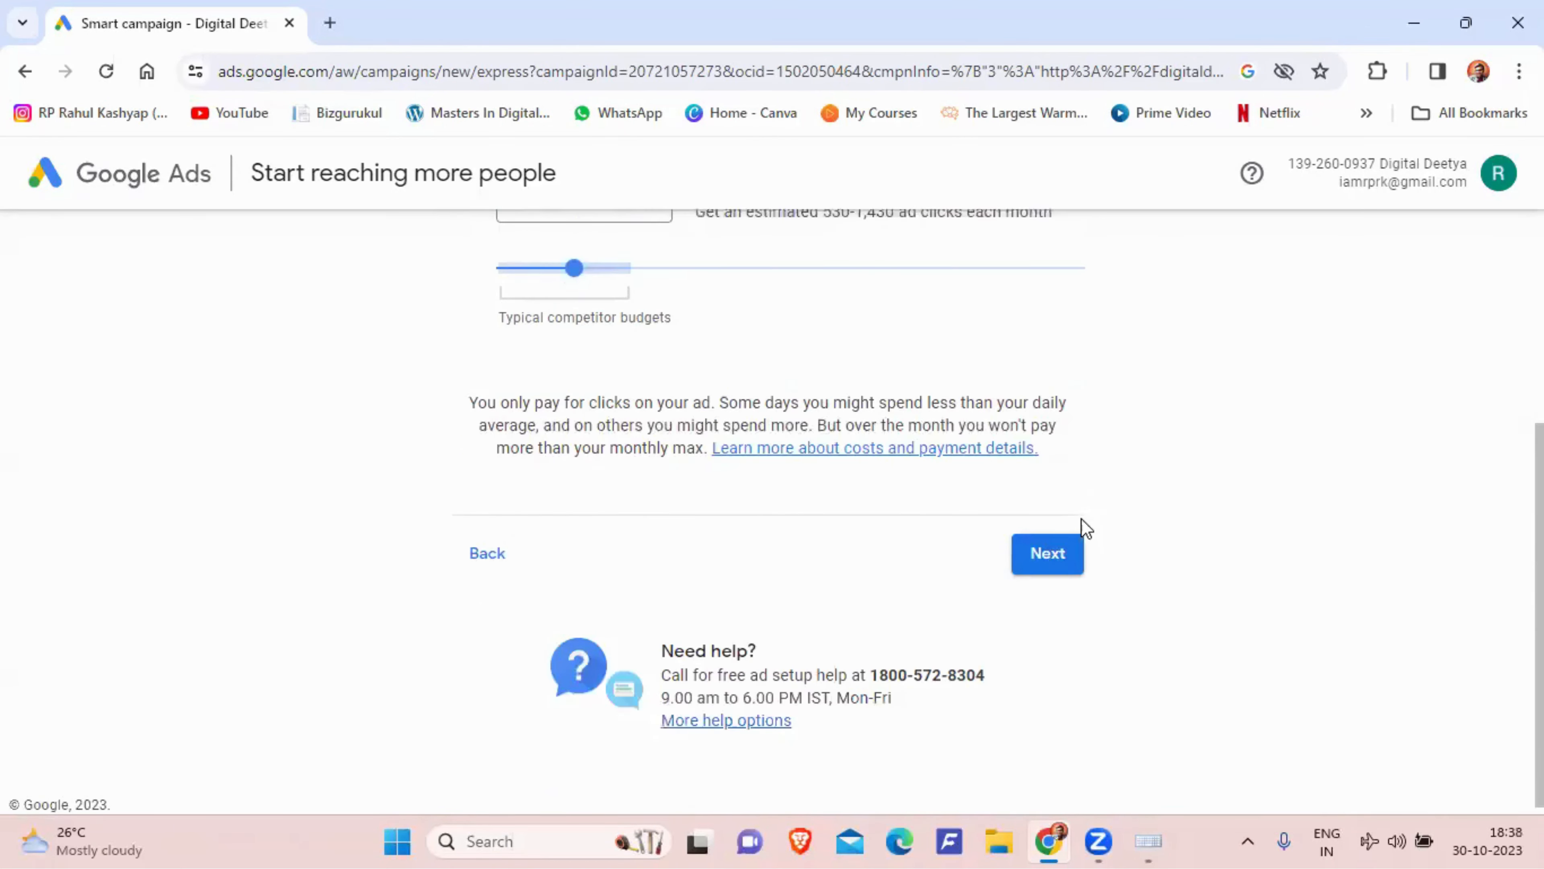
Check the review summary: campaign 'Creative Marketing Agency', Website traffic goal, ₹410 daily budget.
{"action": "left_click", "coordinate": [1040, 545]}
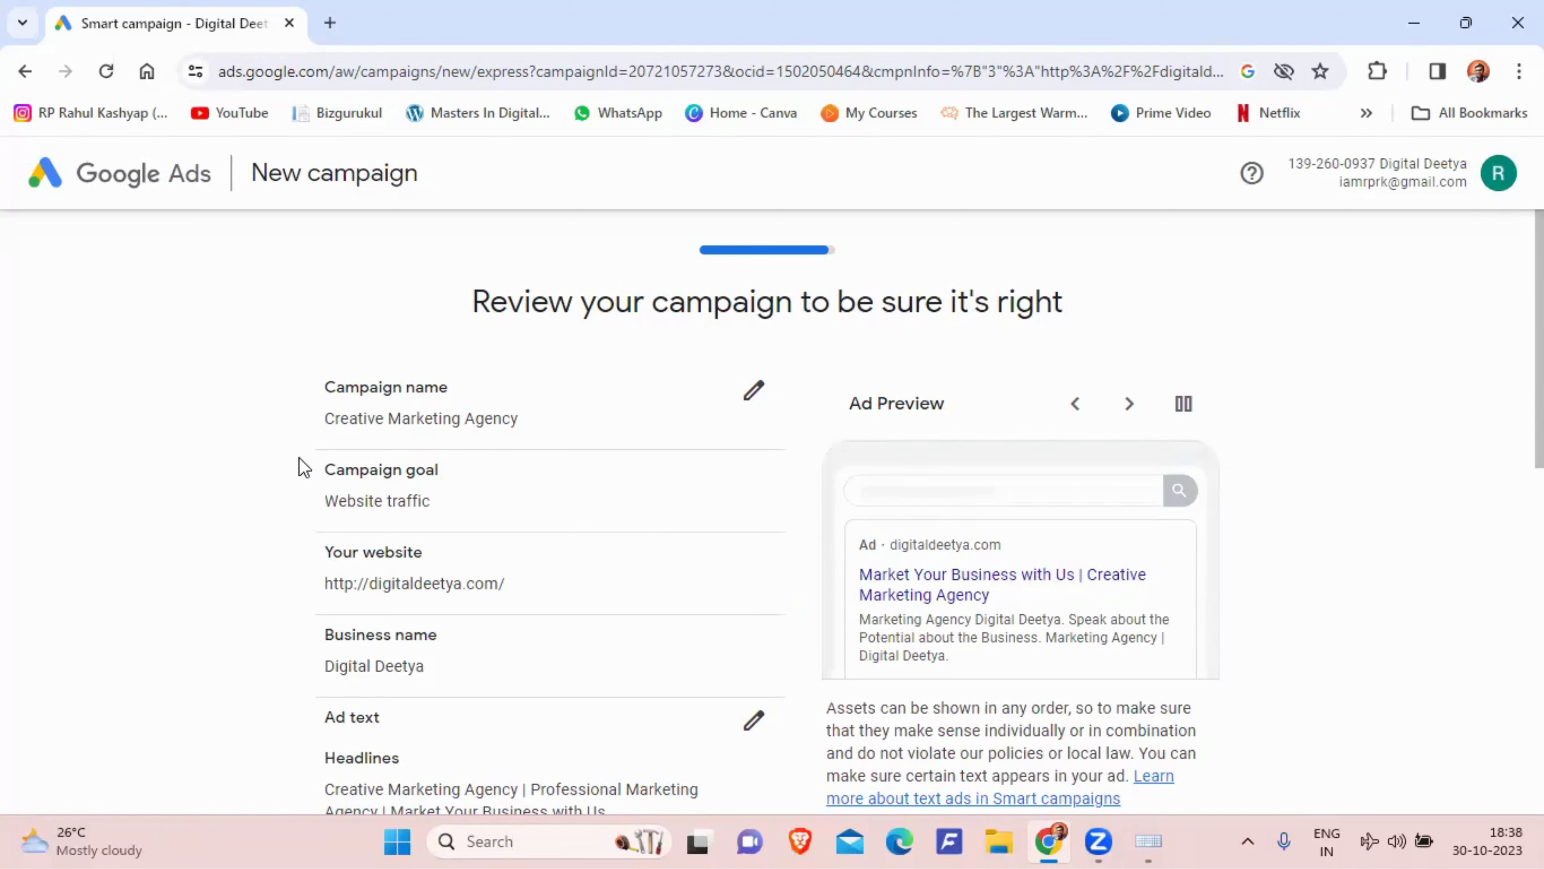
{"action": "scroll", "coordinate": [304, 468], "scroll_direction": "down", "scroll_amount": 5}
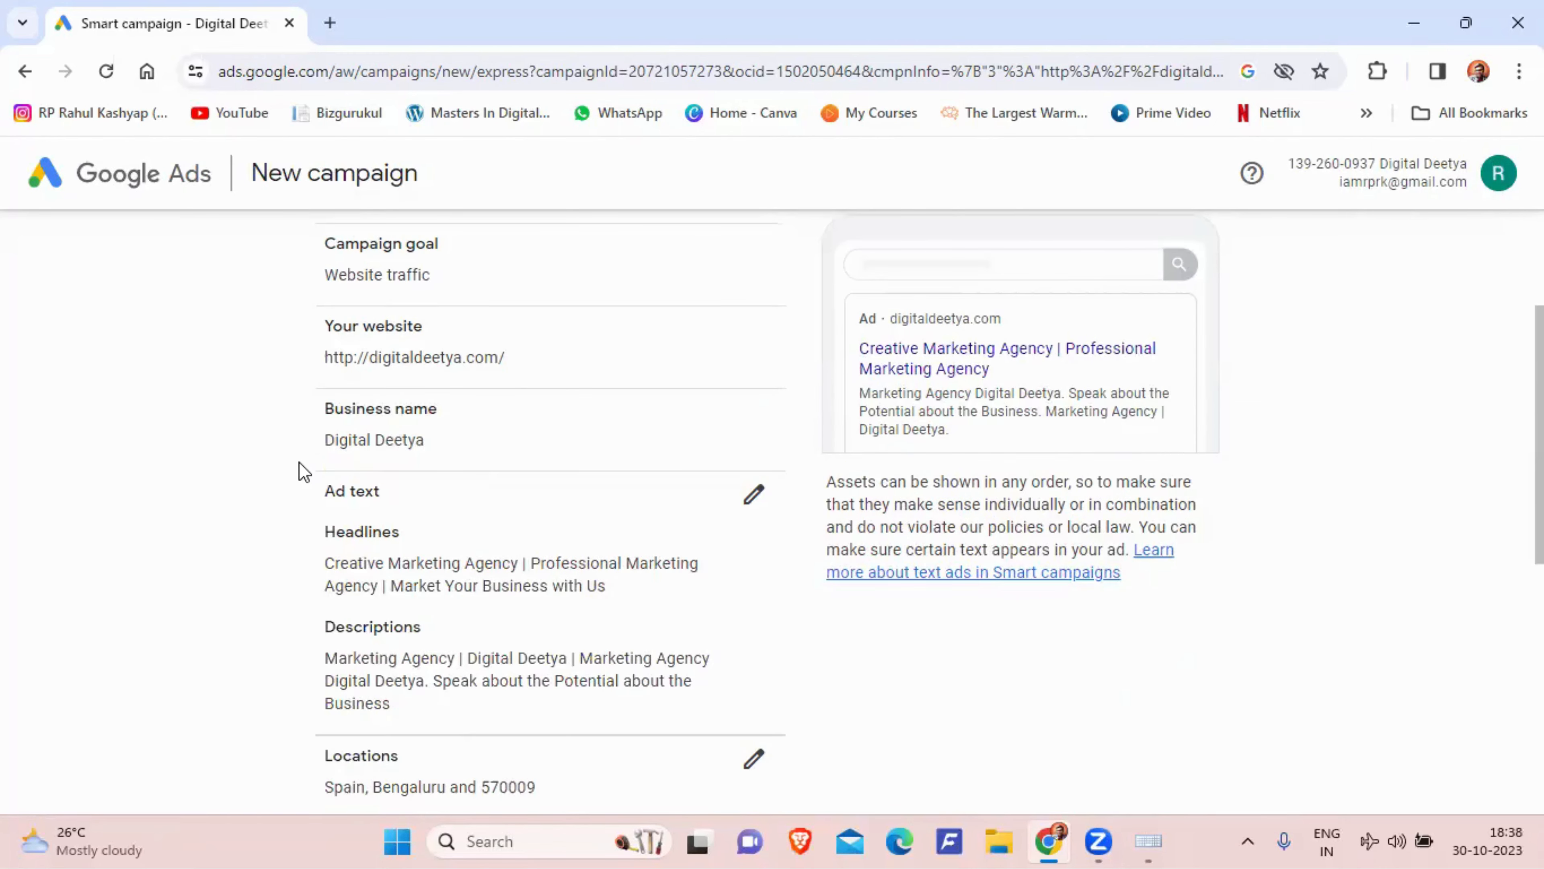
{"action": "scroll", "coordinate": [301, 471], "scroll_direction": "down", "scroll_amount": 3}
{"action": "scroll", "coordinate": [303, 475], "scroll_direction": "up", "scroll_amount": 8}
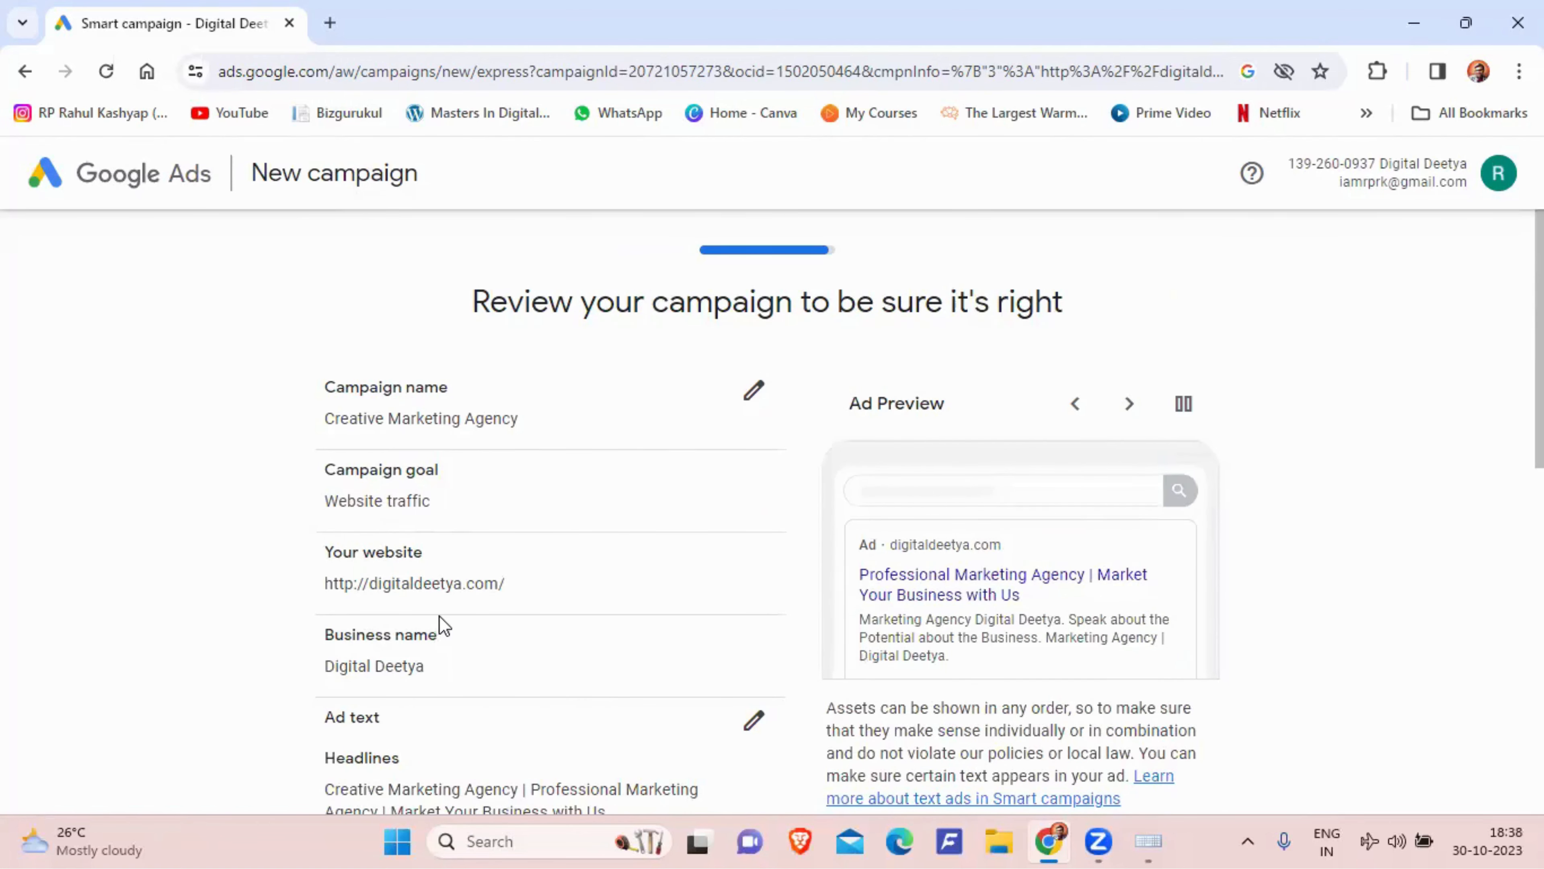
{"action": "scroll", "coordinate": [444, 625], "scroll_direction": "down", "scroll_amount": 8}
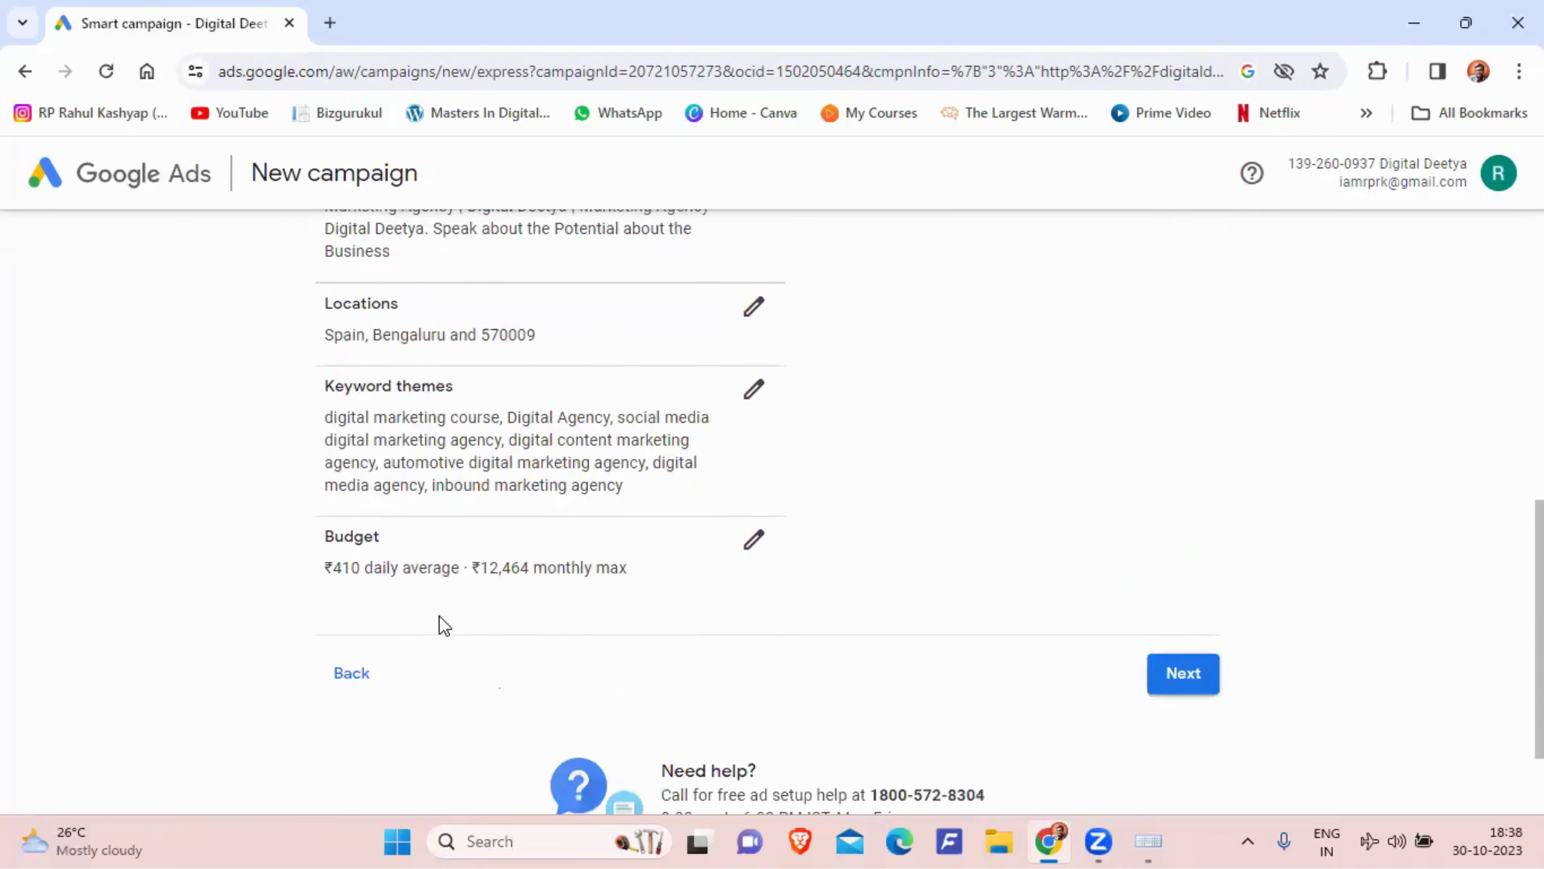
{"action": "scroll", "coordinate": [444, 625], "scroll_direction": "down", "scroll_amount": 2}
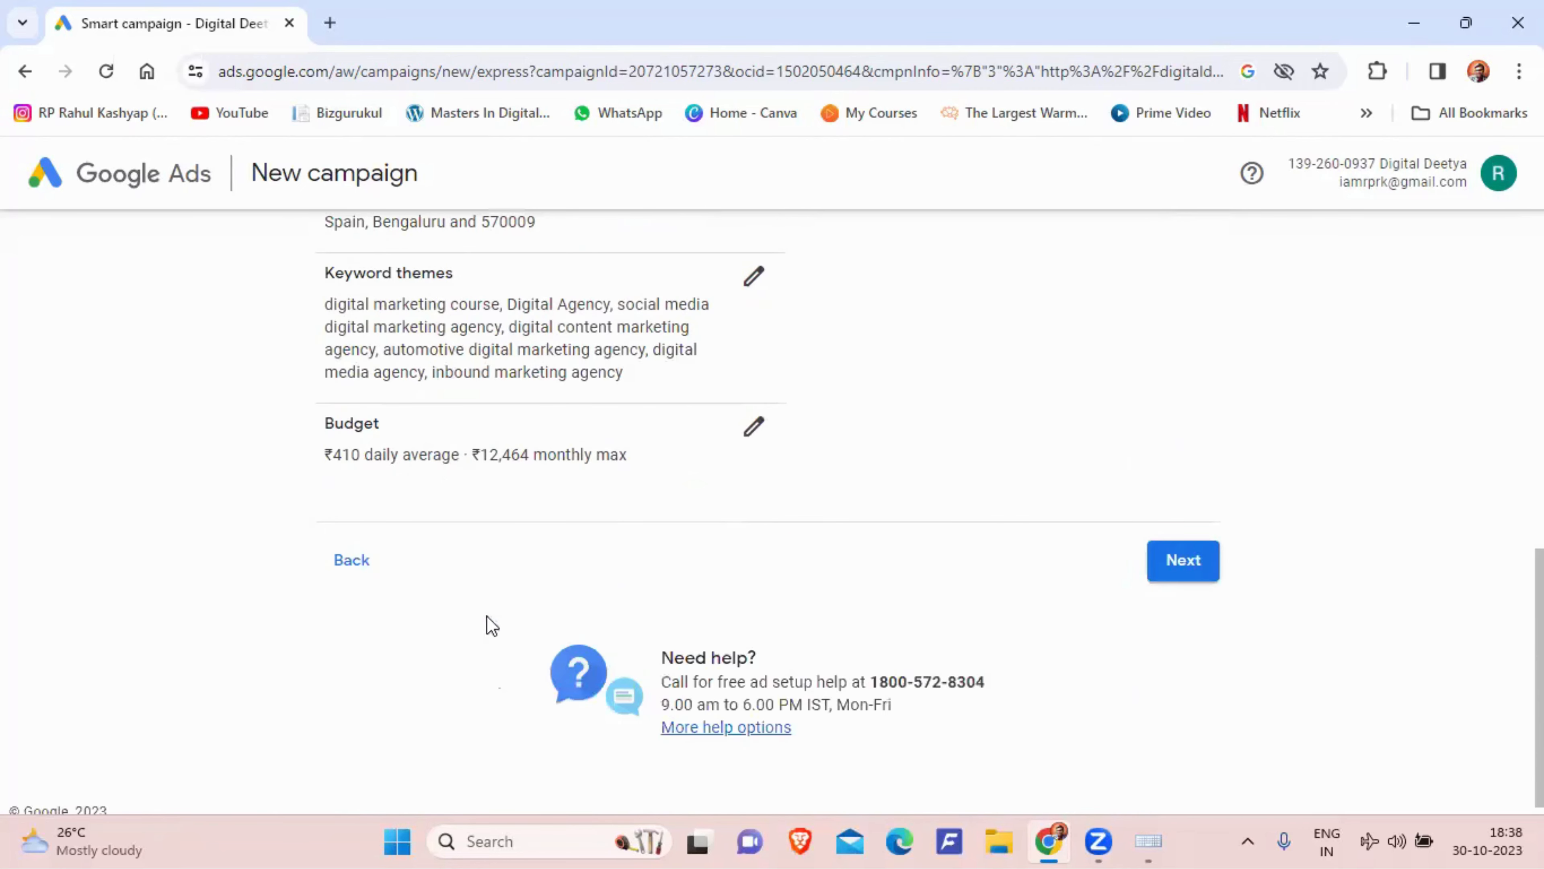
Continue to Confirm payment info and look over its India country, time zone and payment sections.
{"action": "left_click", "coordinate": [1183, 560]}
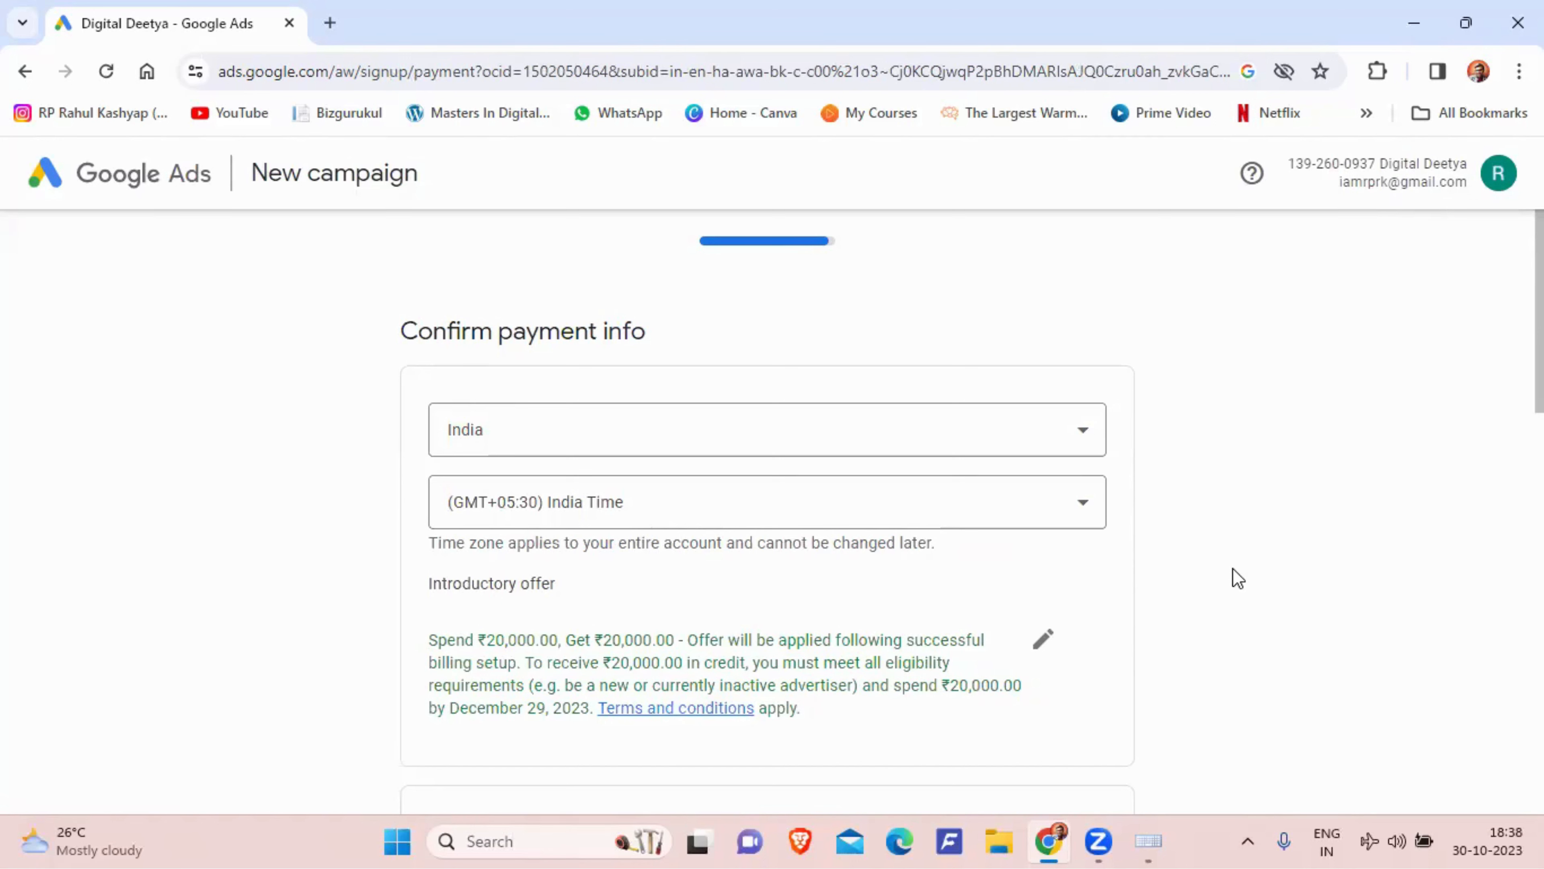
{"action": "scroll", "coordinate": [1238, 578], "scroll_direction": "down", "scroll_amount": 6}
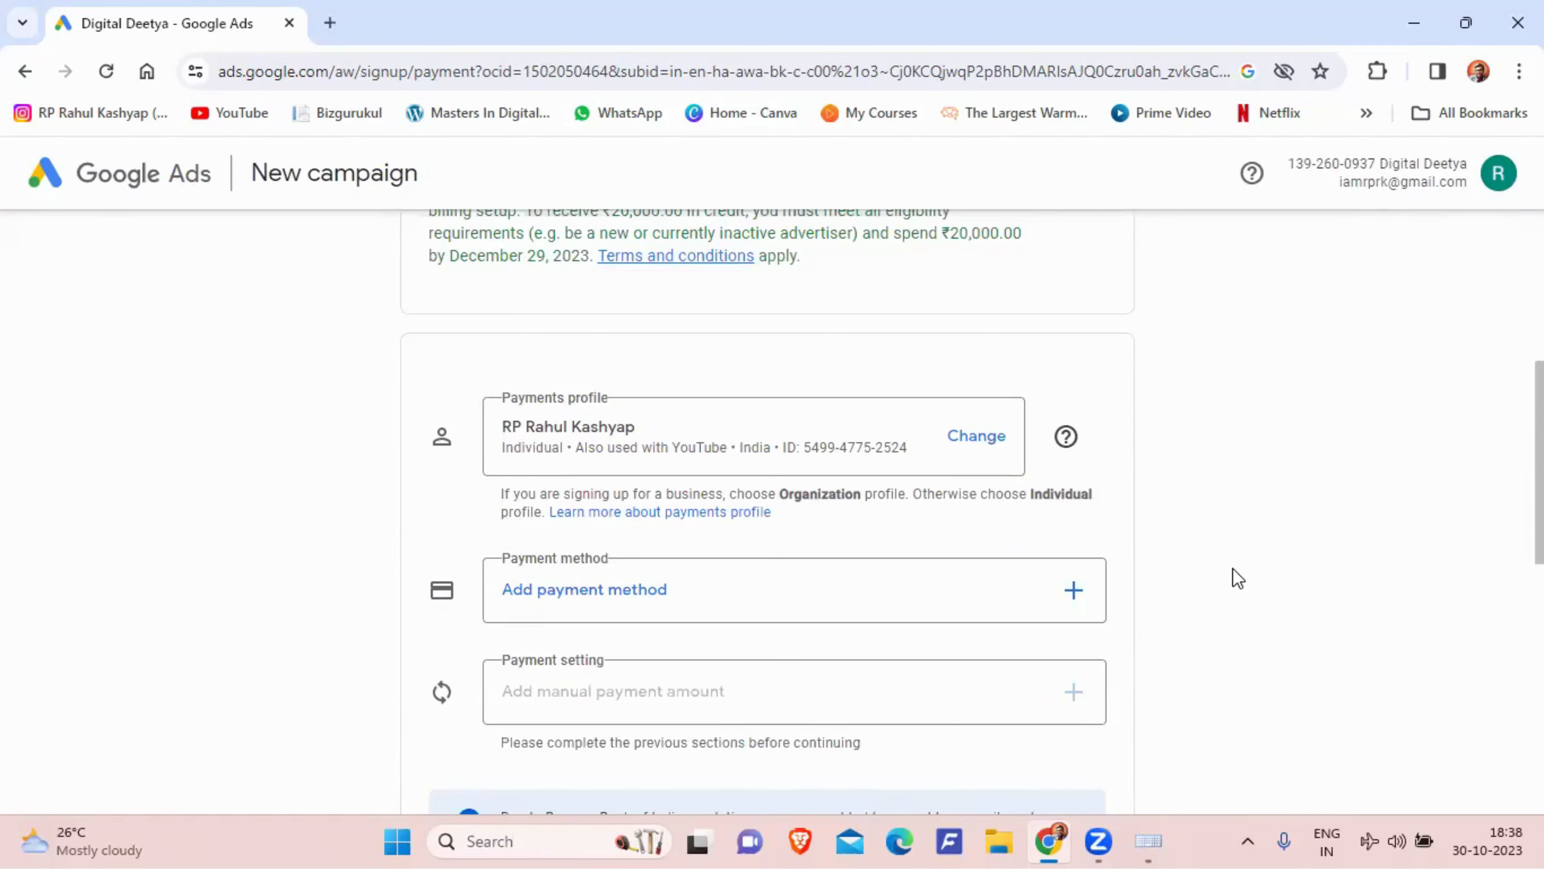
{"action": "scroll", "coordinate": [1238, 578], "scroll_direction": "down", "scroll_amount": 2}
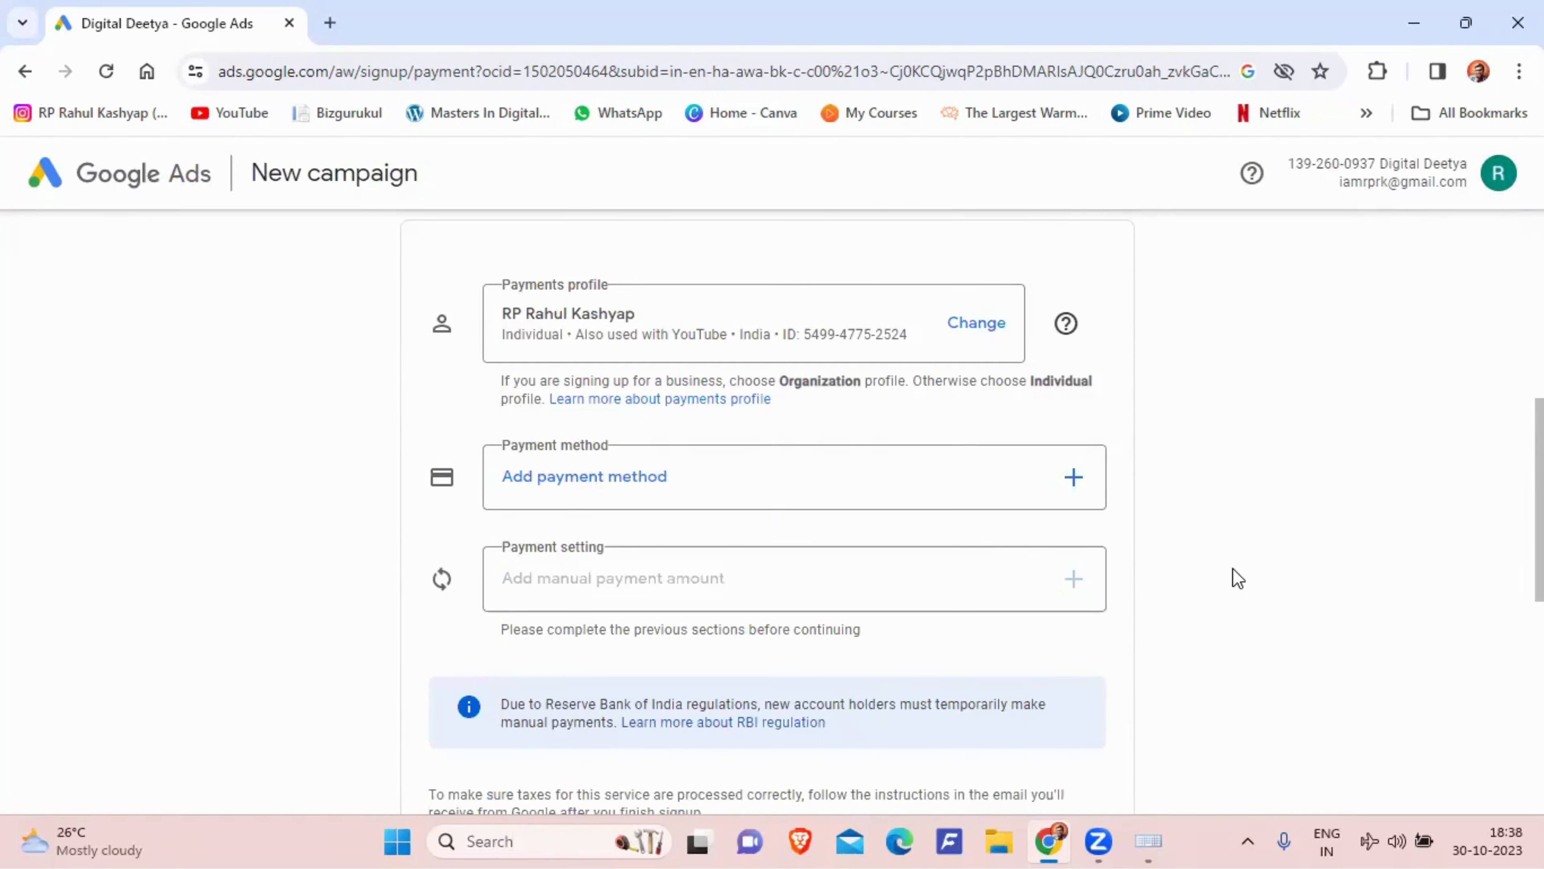
{"action": "left_click", "coordinate": [1068, 484]}
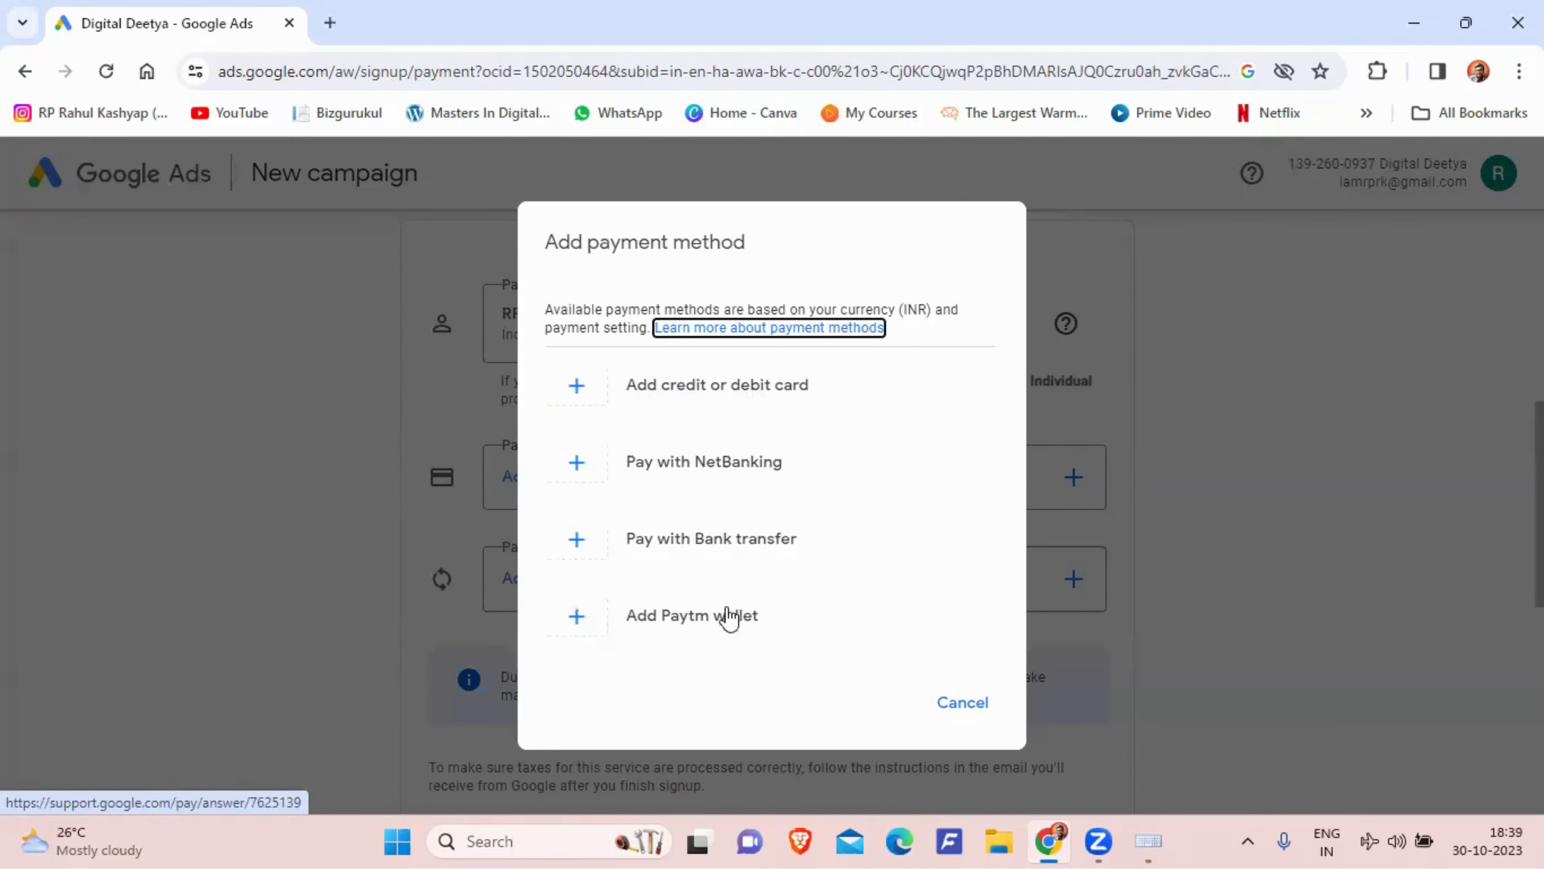
{"action": "left_click", "coordinate": [687, 623]}
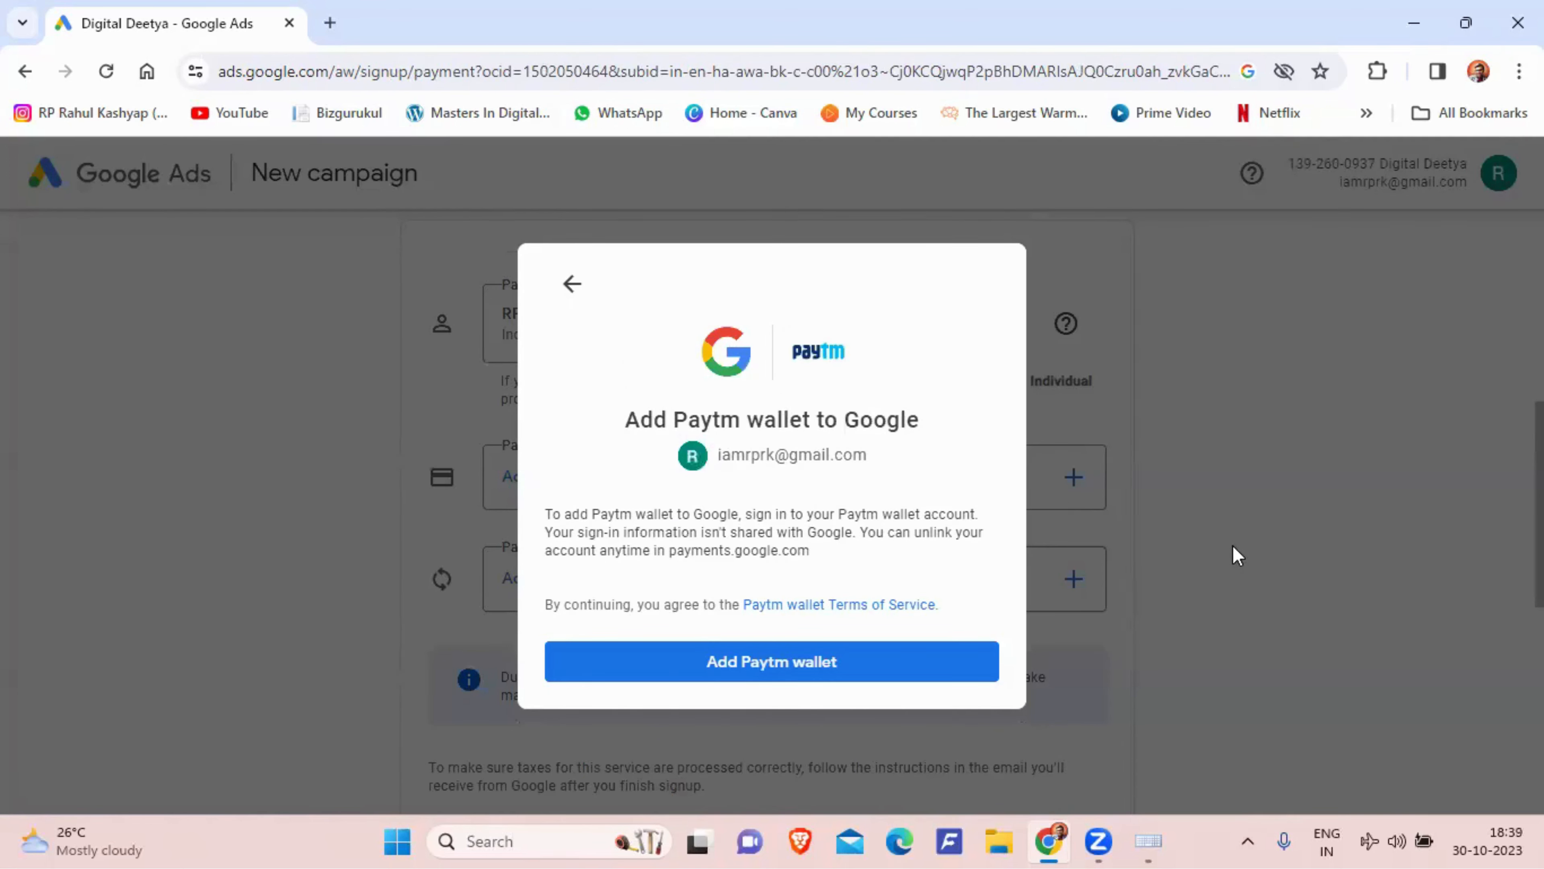
{"action": "left_click", "coordinate": [566, 295]}
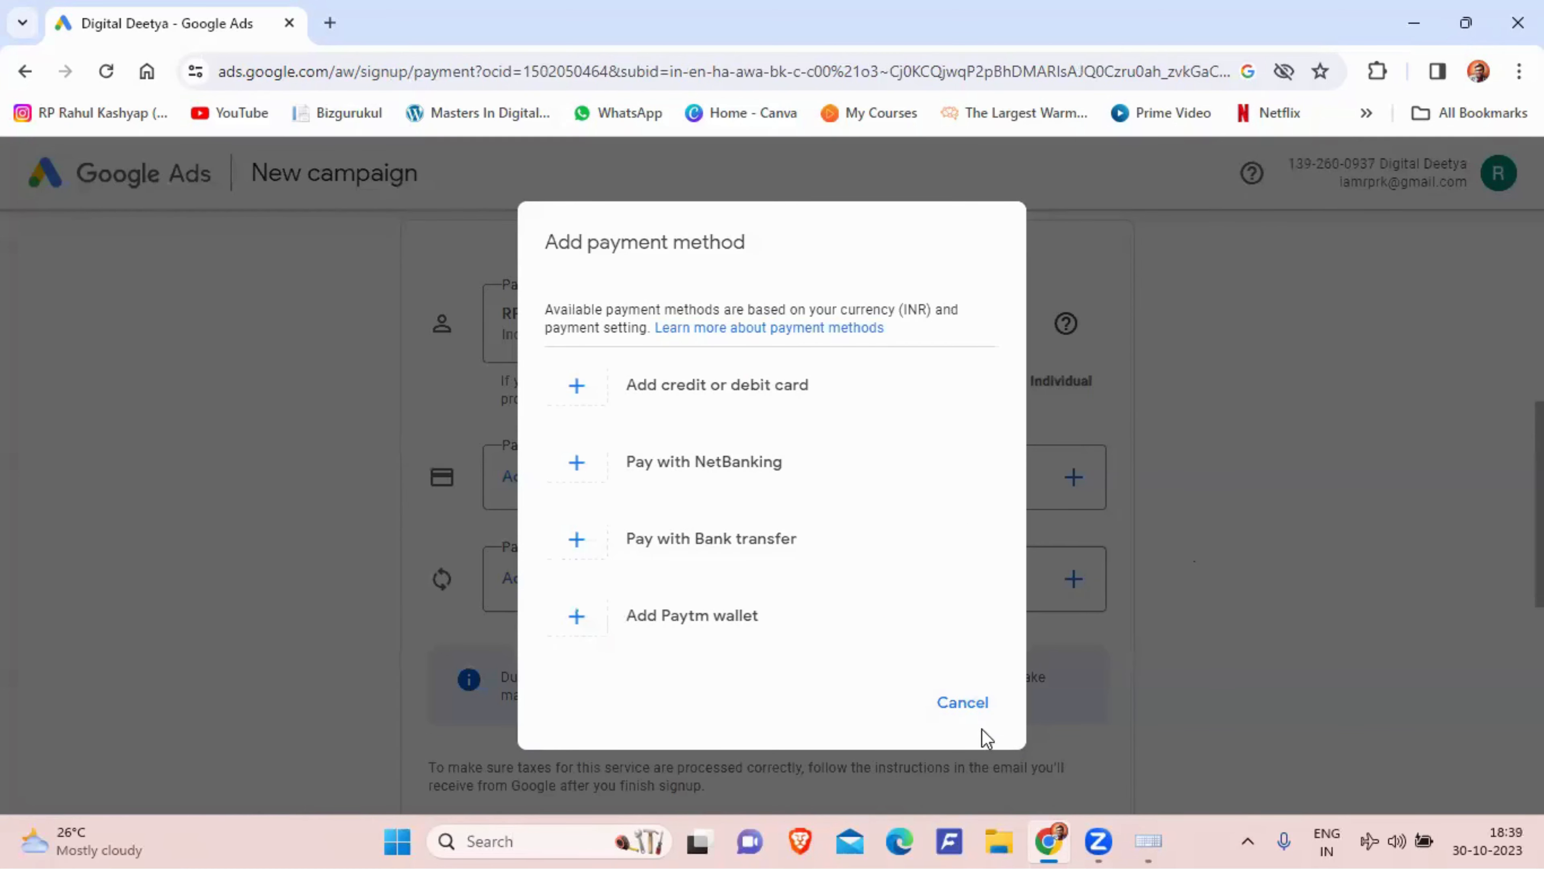
{"action": "left_click", "coordinate": [962, 704]}
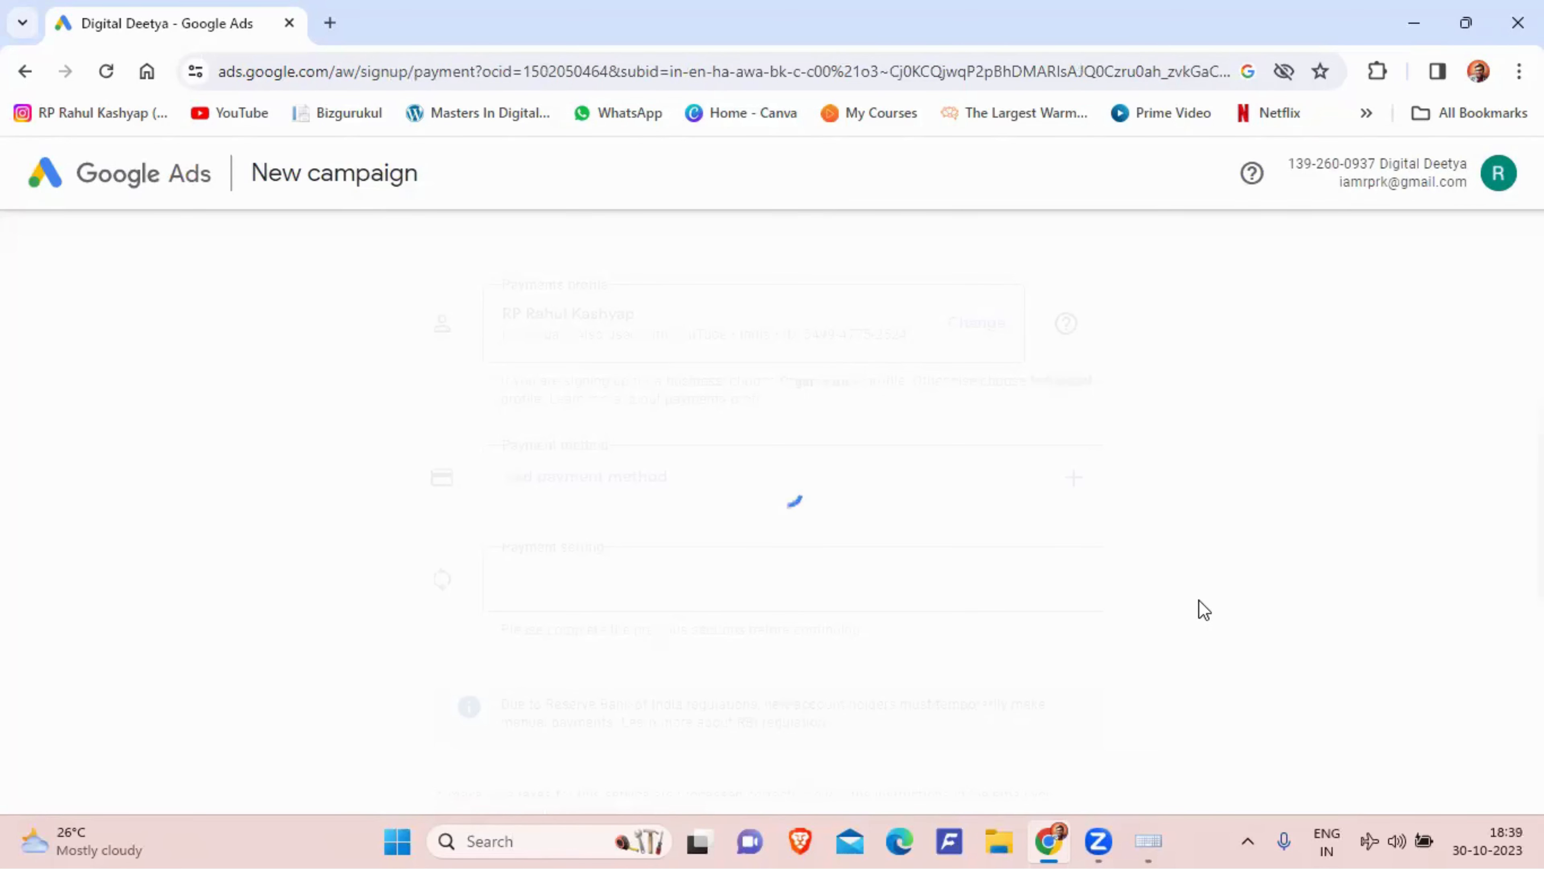
Agree to the Google Ads Terms and answer No to personalized expert guidance.
{"action": "scroll", "coordinate": [1199, 601], "scroll_direction": "down", "scroll_amount": 1}
{"action": "scroll", "coordinate": [1200, 608], "scroll_direction": "down", "scroll_amount": 3}
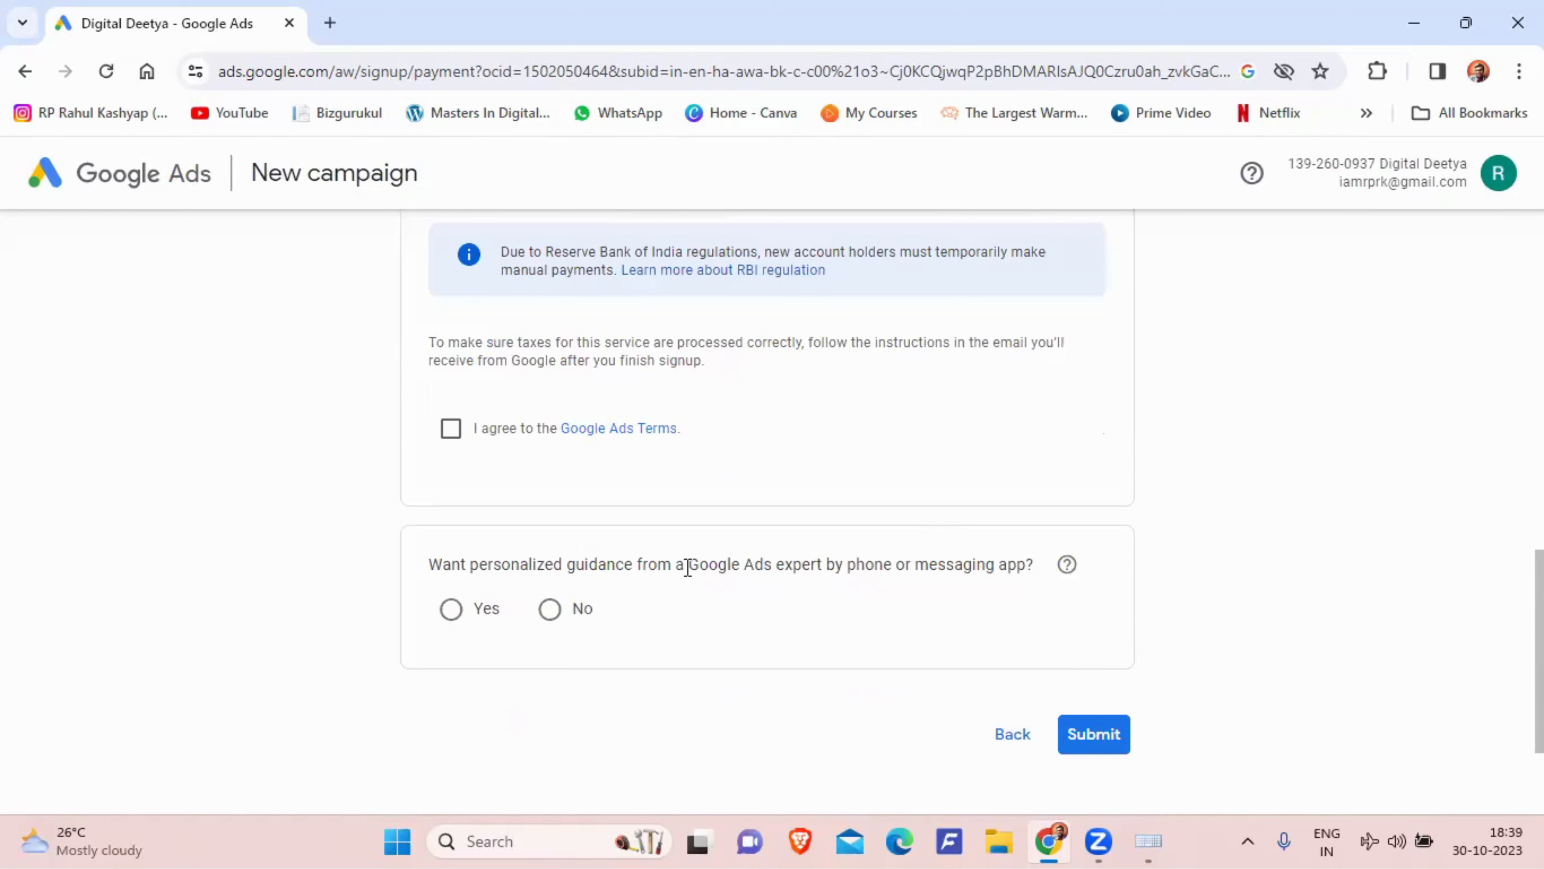
{"action": "left_click", "coordinate": [451, 430]}
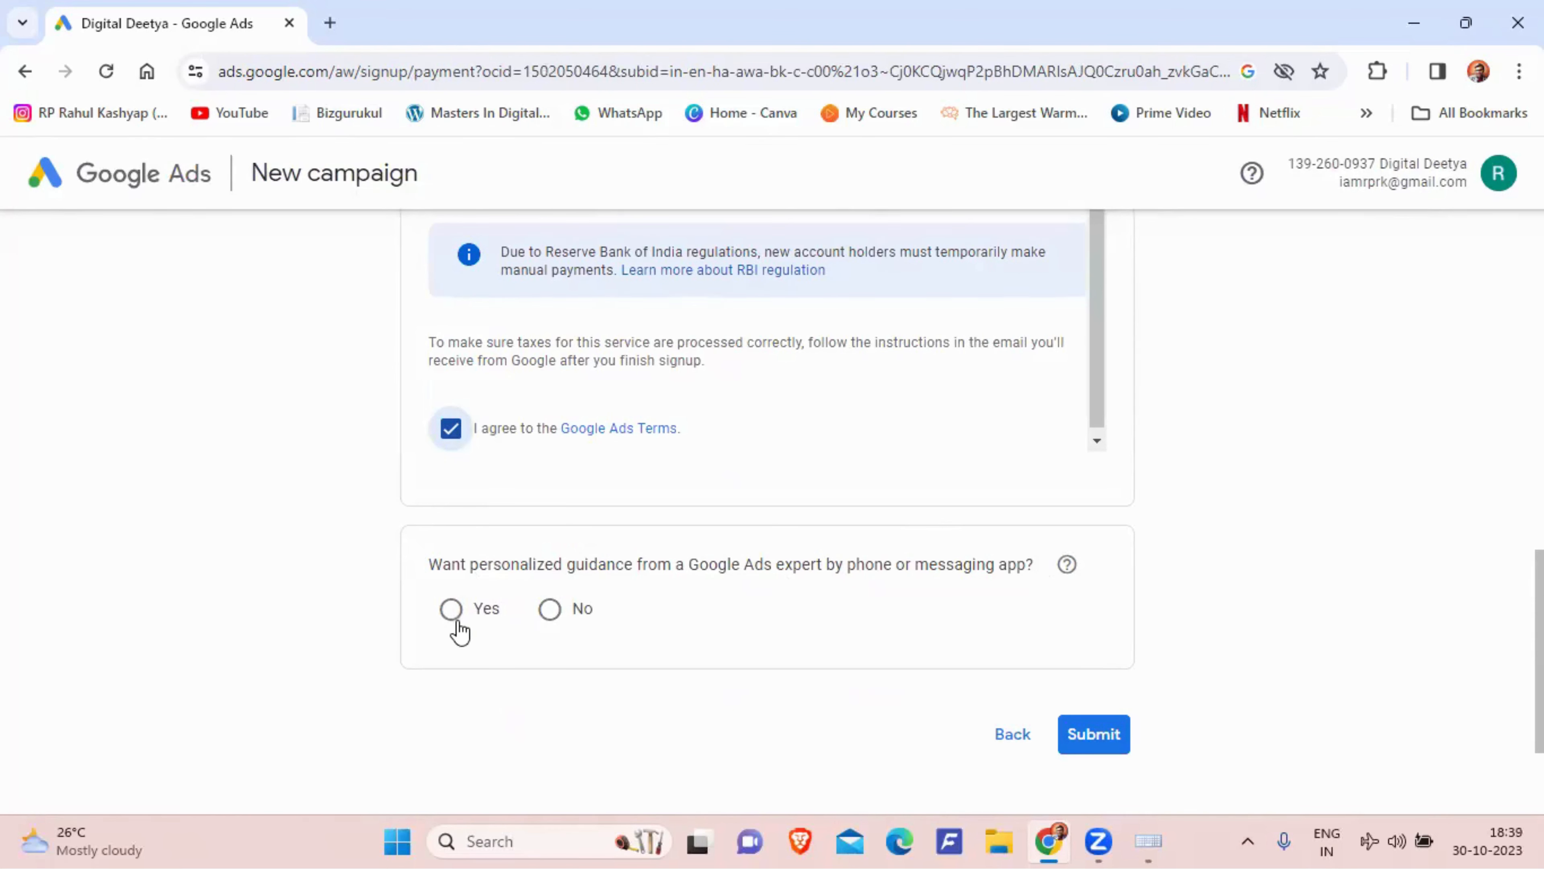
{"action": "left_click", "coordinate": [451, 610]}
{"action": "left_click", "coordinate": [550, 610]}
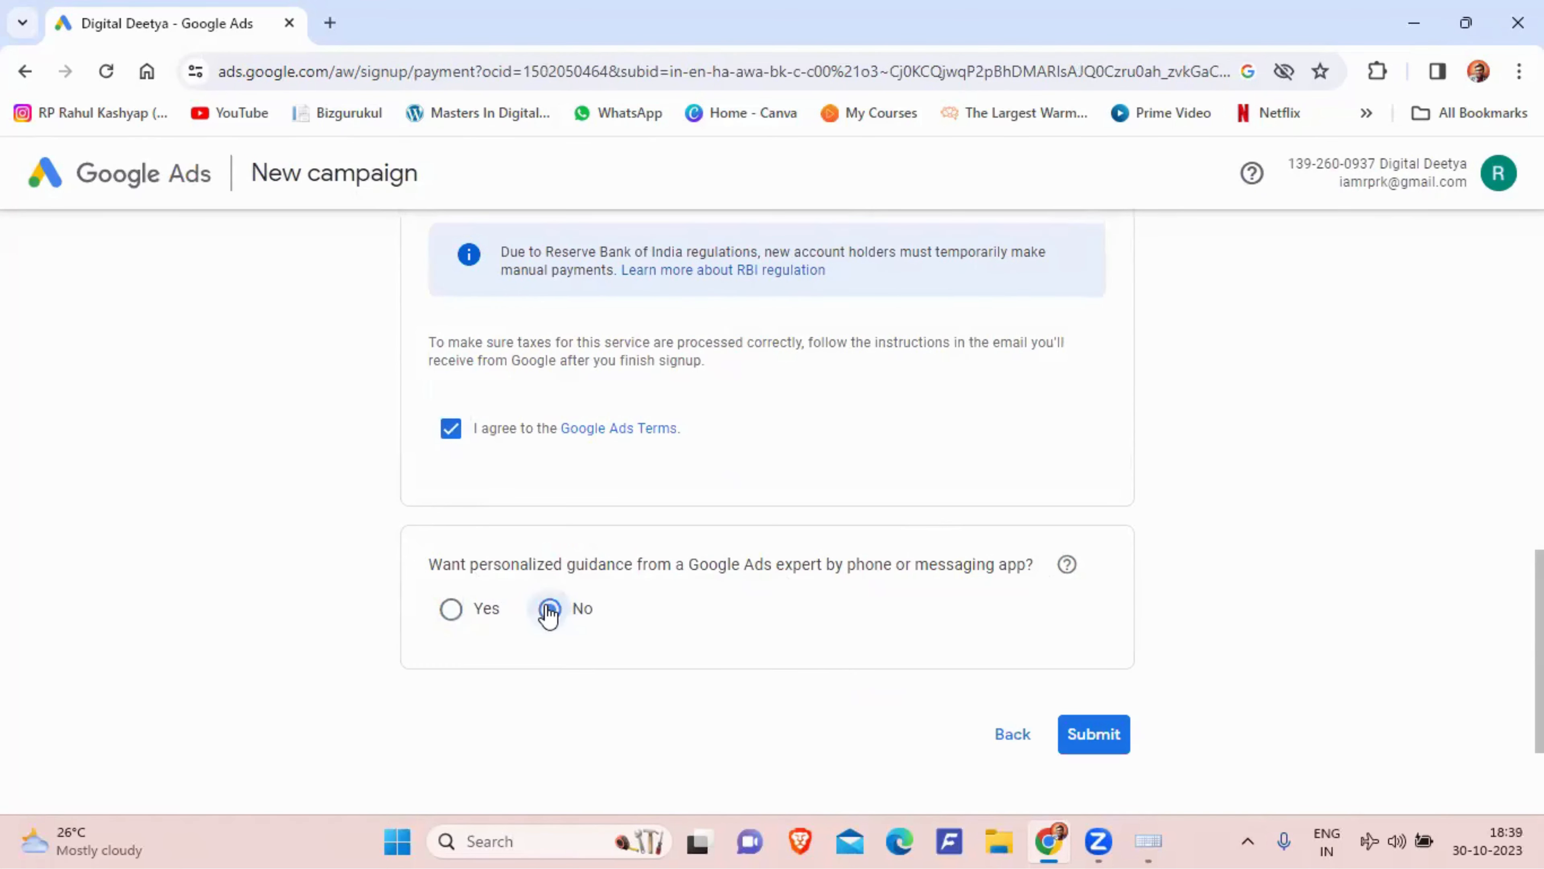
Submit the payment info page, which flags Payment method as a required section.
{"action": "scroll", "coordinate": [853, 640], "scroll_direction": "up", "scroll_amount": 10}
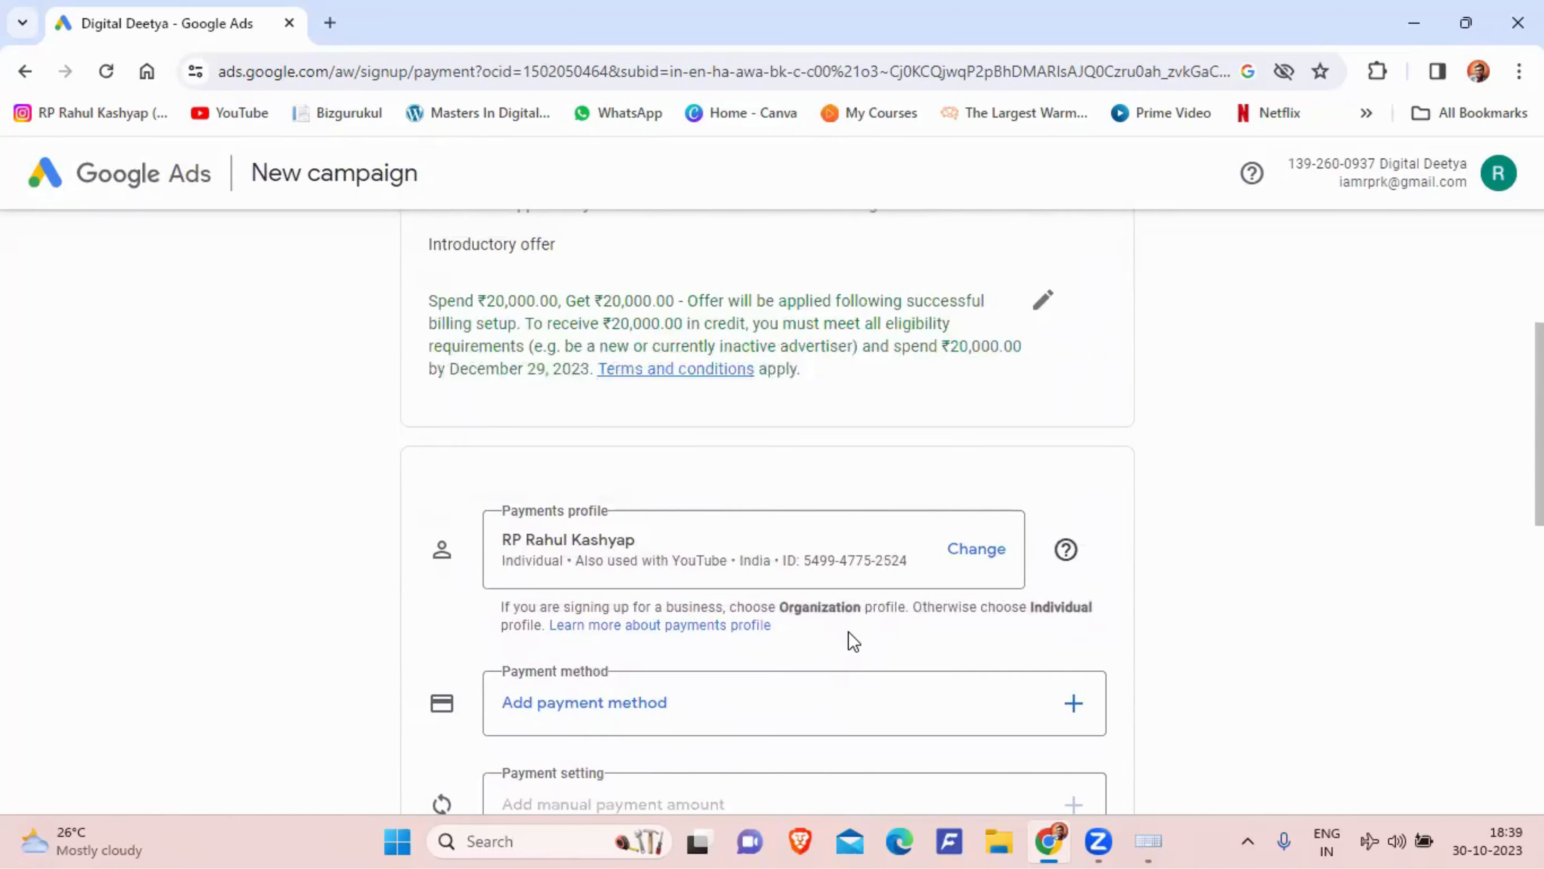
{"action": "scroll", "coordinate": [853, 641], "scroll_direction": "up", "scroll_amount": 5}
{"action": "scroll", "coordinate": [848, 636], "scroll_direction": "down", "scroll_amount": 15}
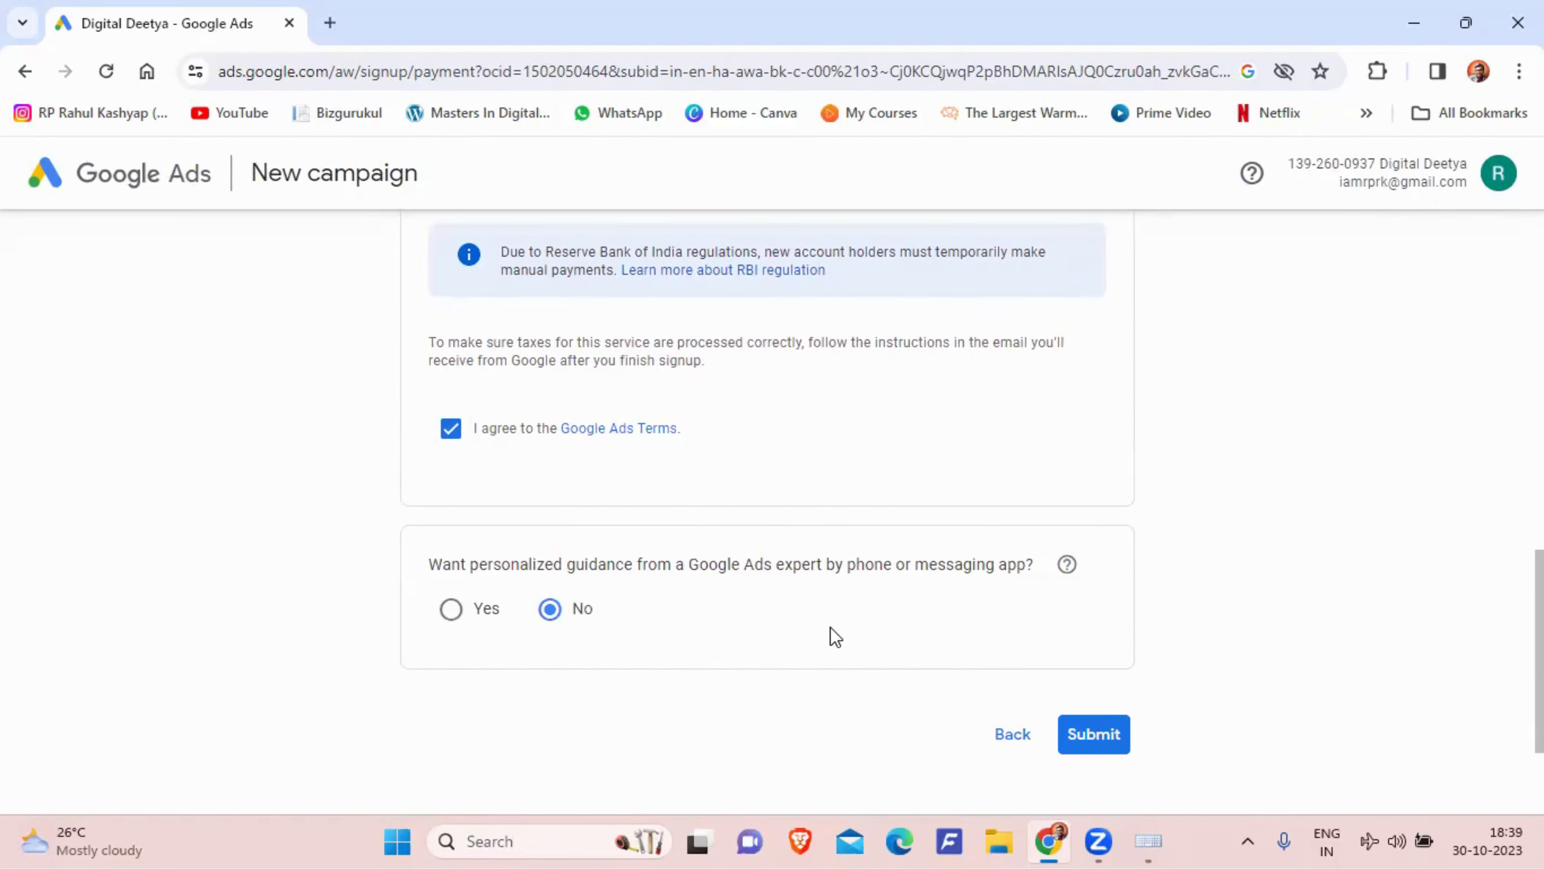
{"action": "scroll", "coordinate": [830, 630], "scroll_direction": "up", "scroll_amount": 8}
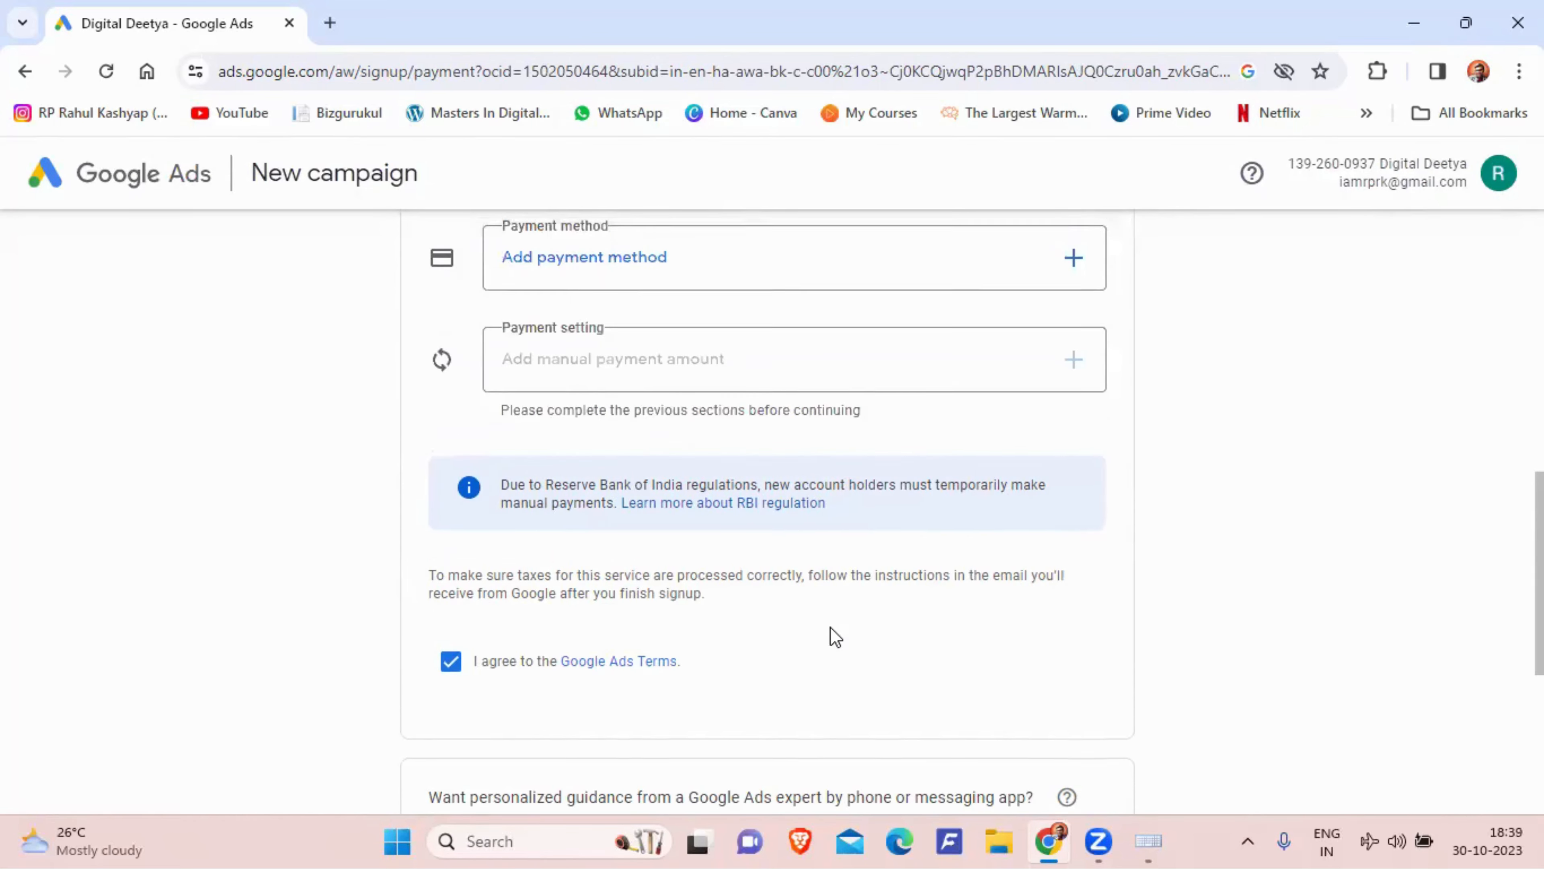
{"action": "scroll", "coordinate": [827, 626], "scroll_direction": "up", "scroll_amount": 6}
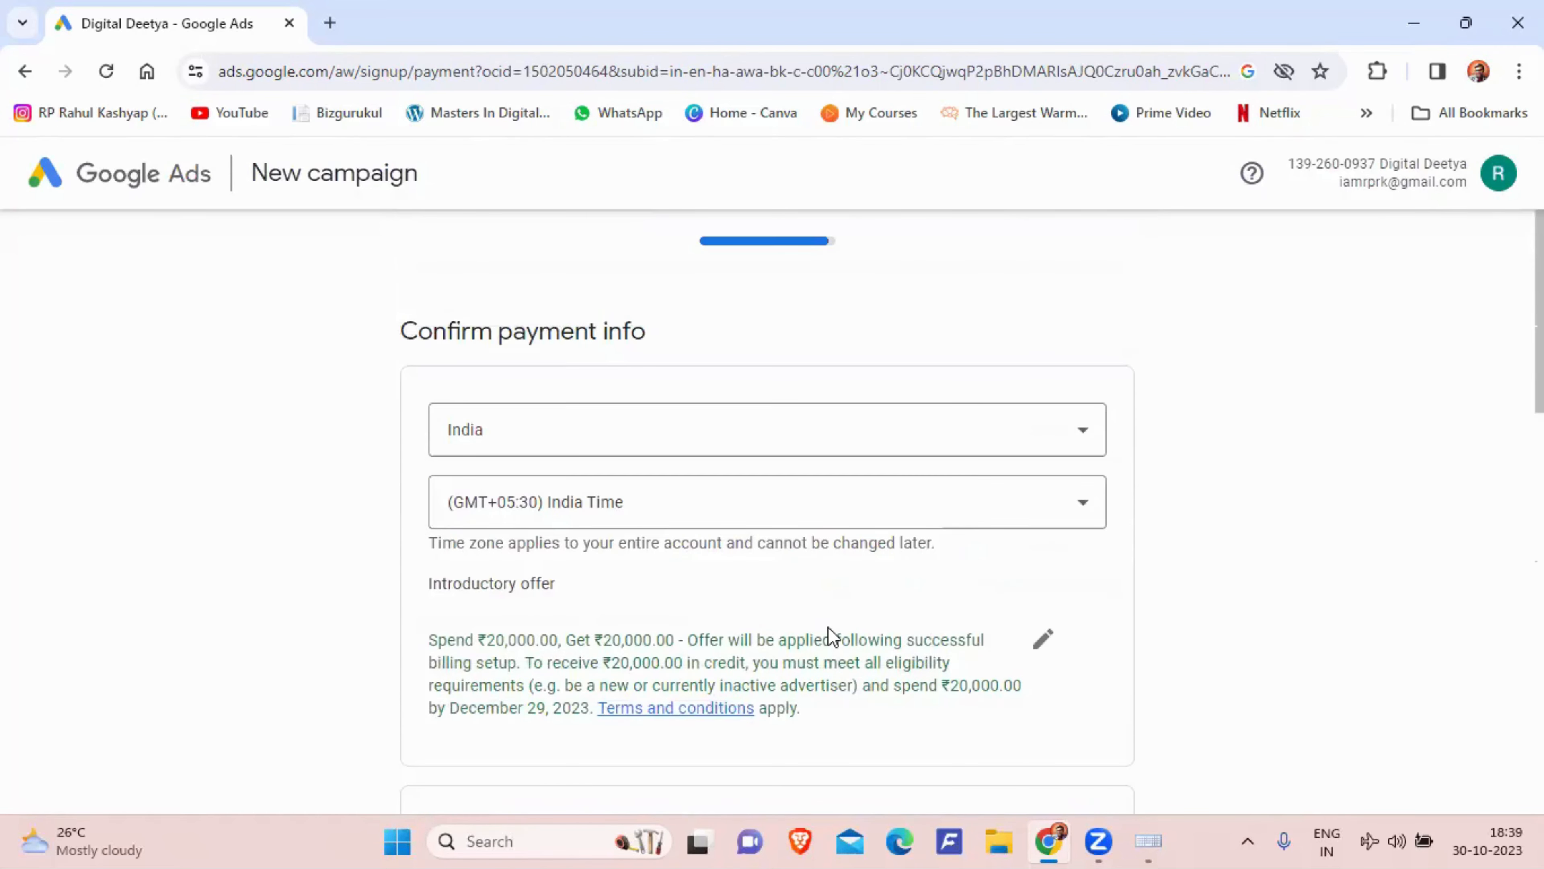
{"action": "scroll", "coordinate": [1199, 535], "scroll_direction": "down", "scroll_amount": 15}
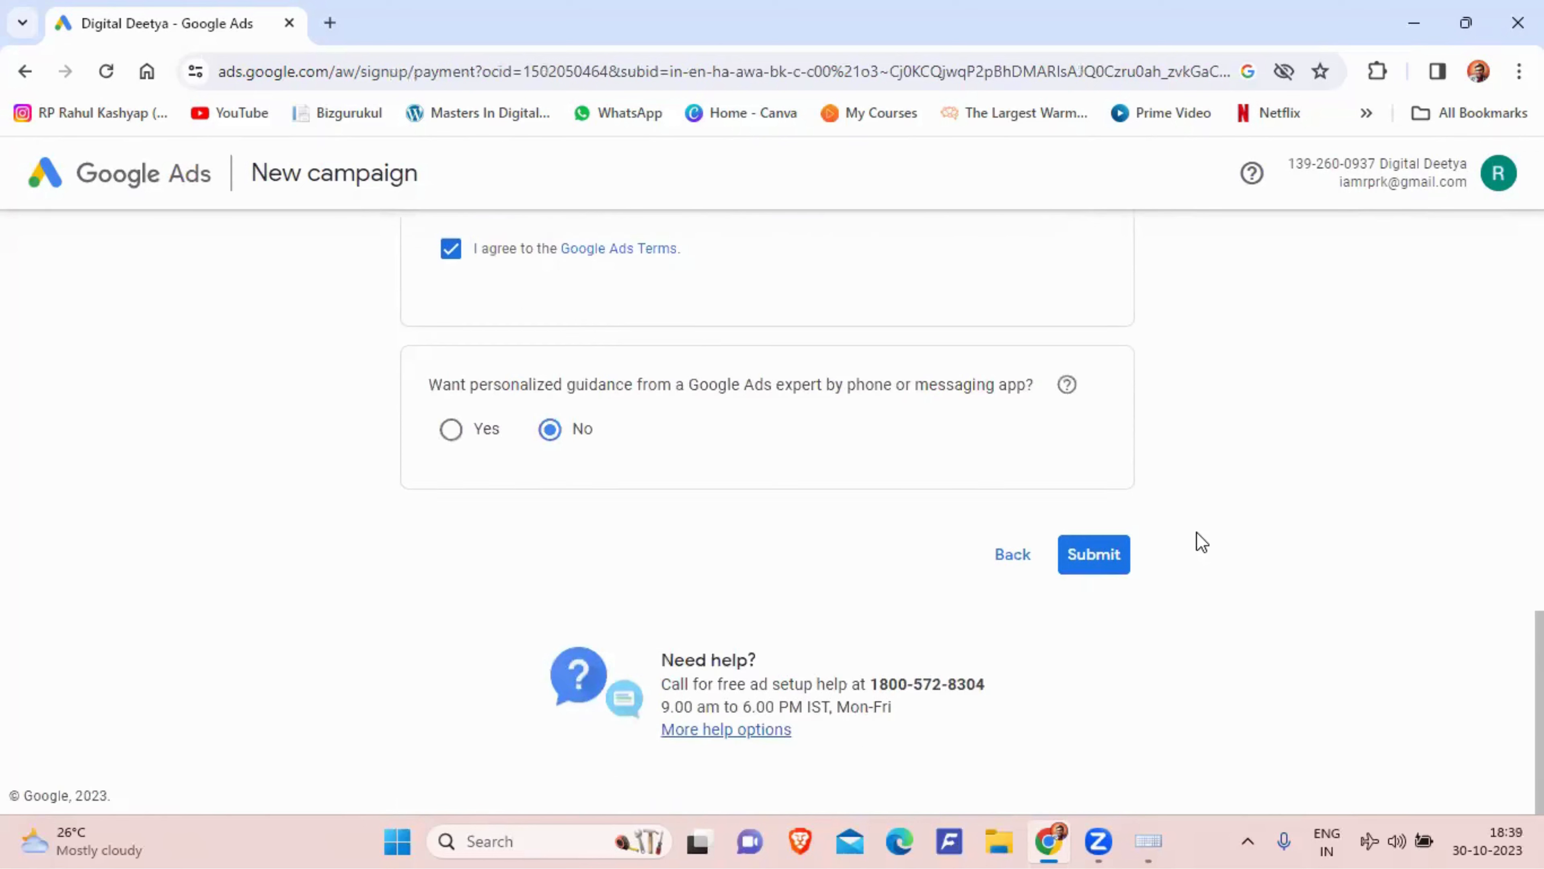
{"action": "left_click", "coordinate": [1094, 574]}
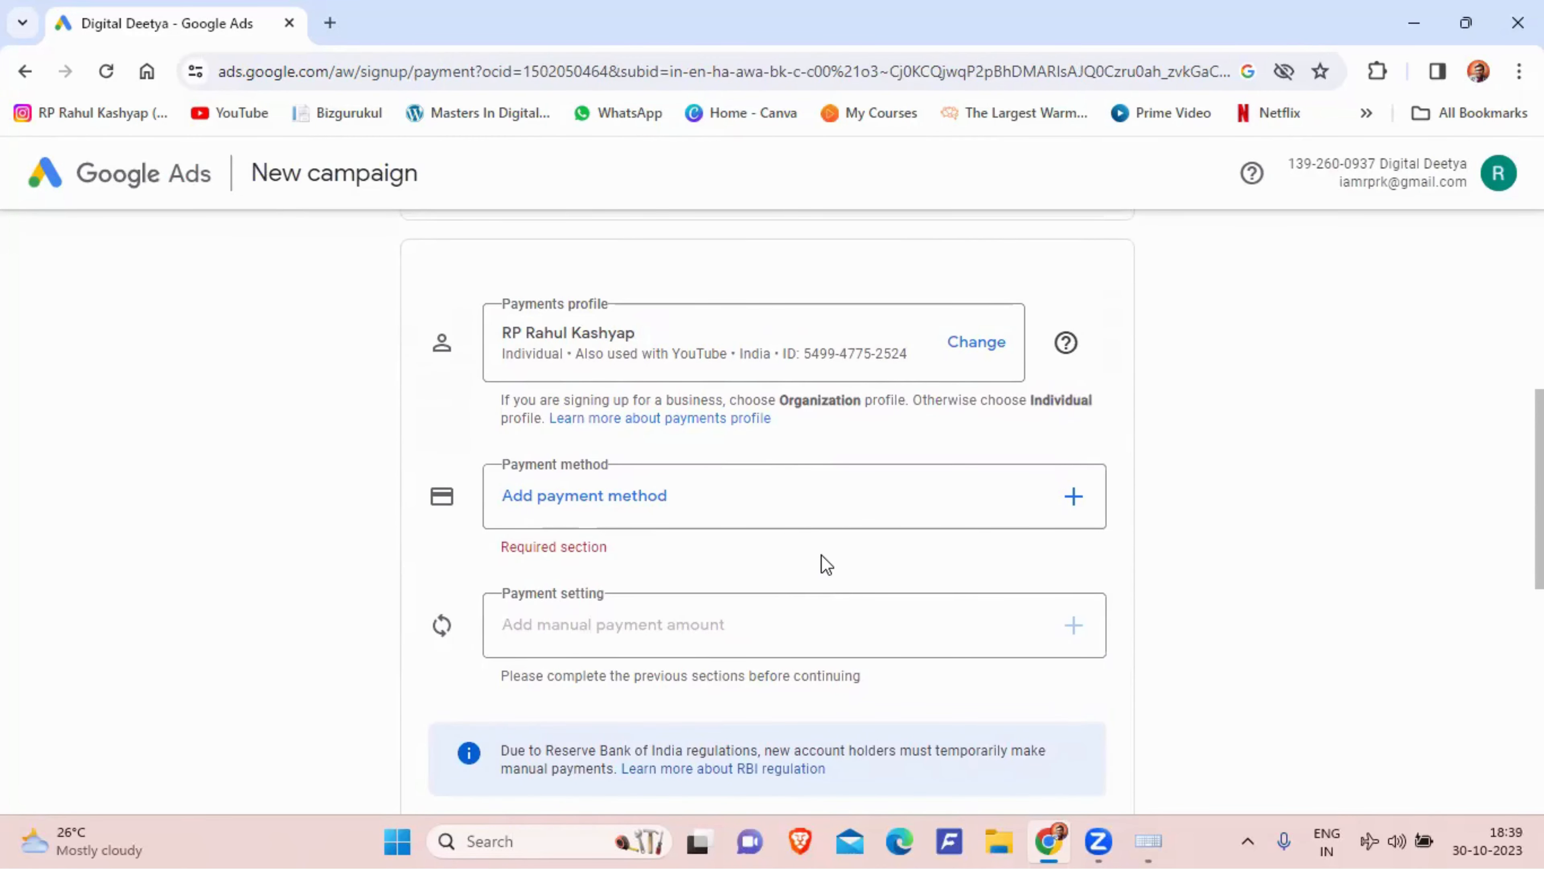
{"action": "scroll", "coordinate": [1121, 608], "scroll_direction": "down", "scroll_amount": 7}
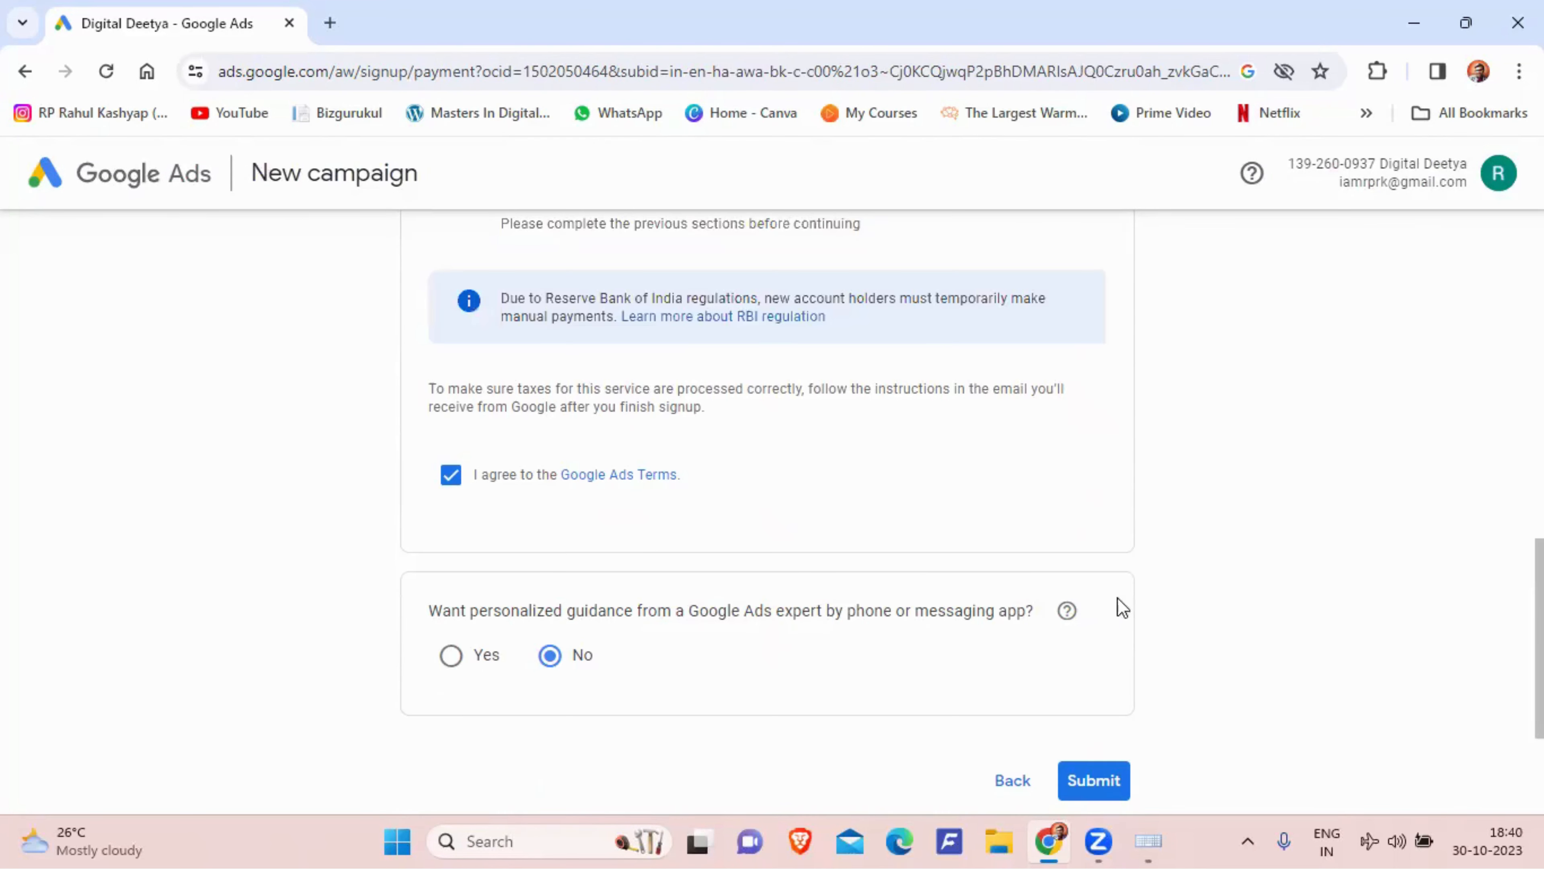